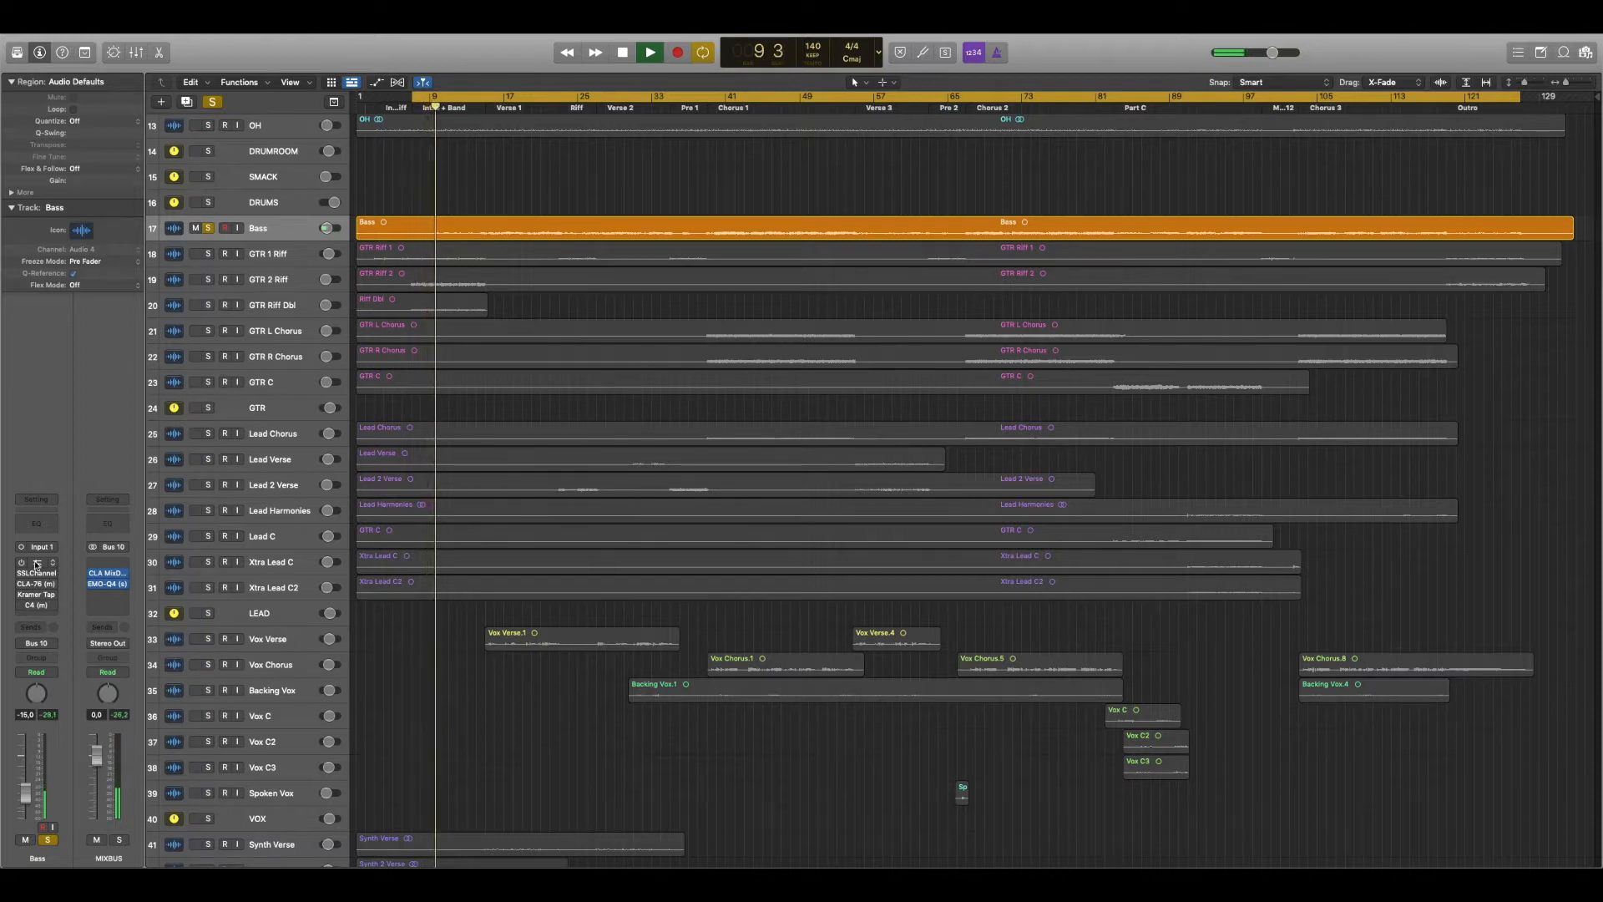
- Open the BOD overdrive on the Bass track, compare the sound with it bypassed and active, leave it on and close it
key(space)
click(37, 565)
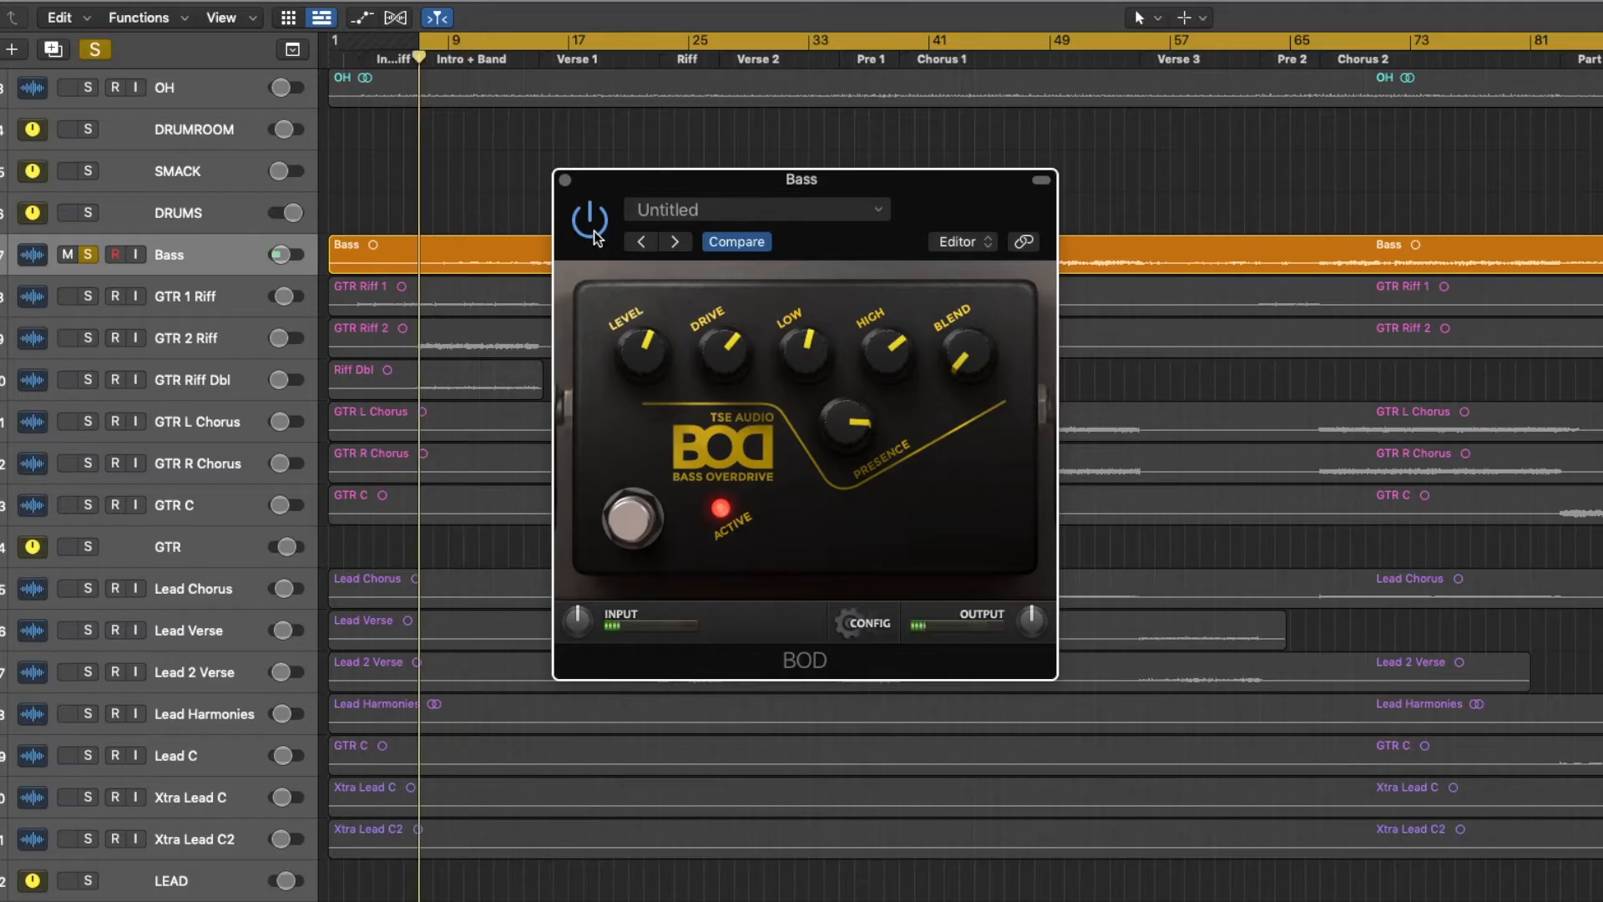
click(591, 220)
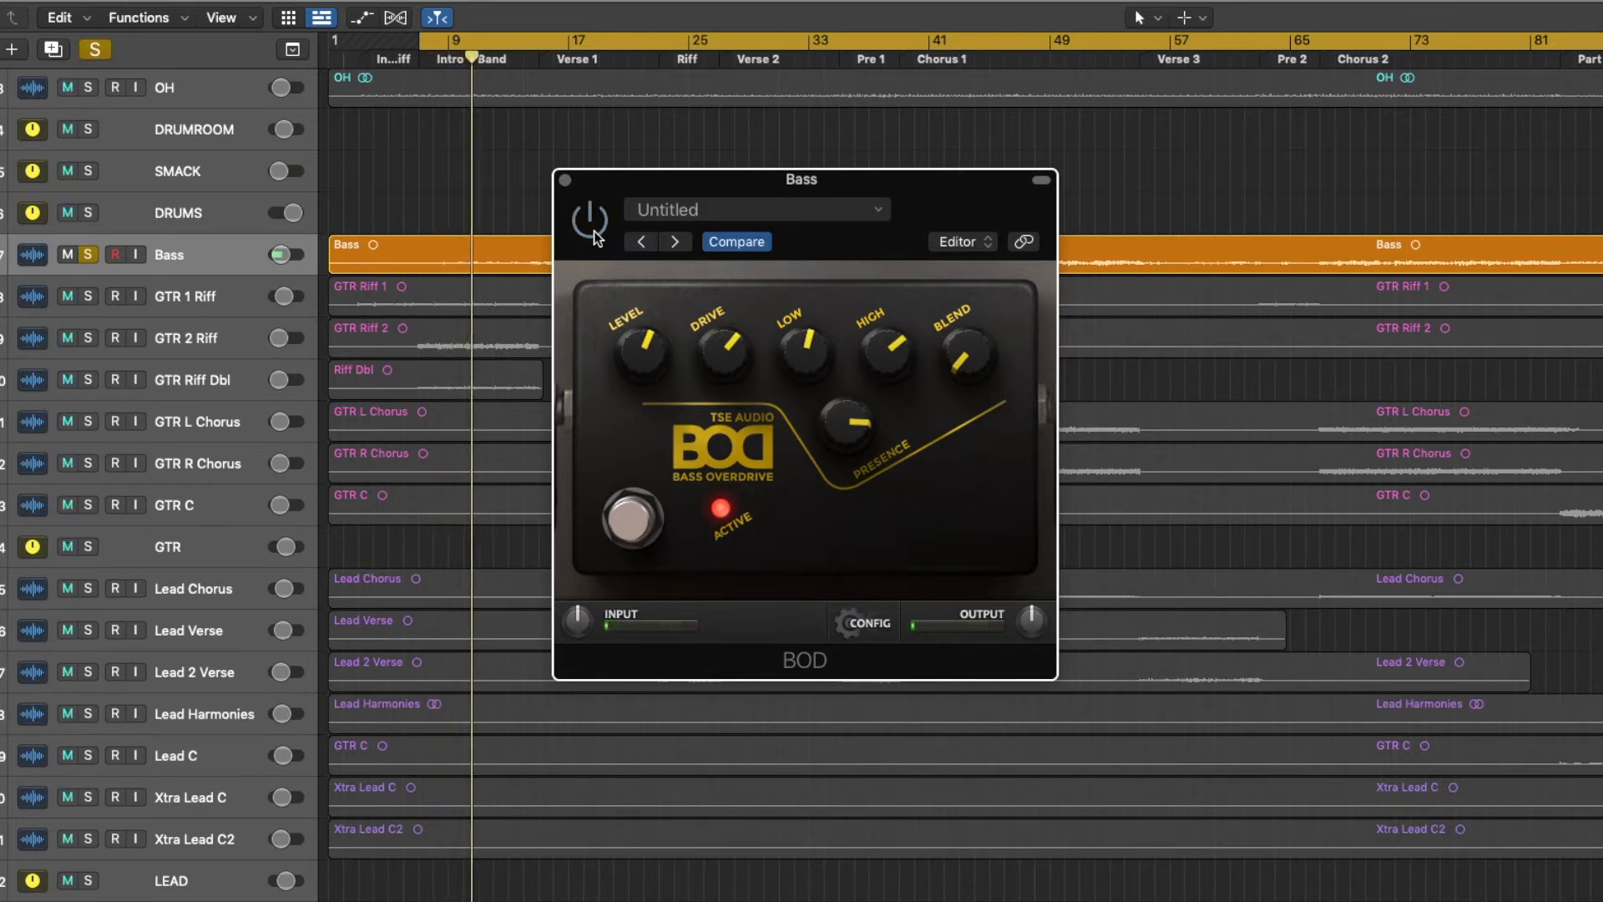
click(594, 230)
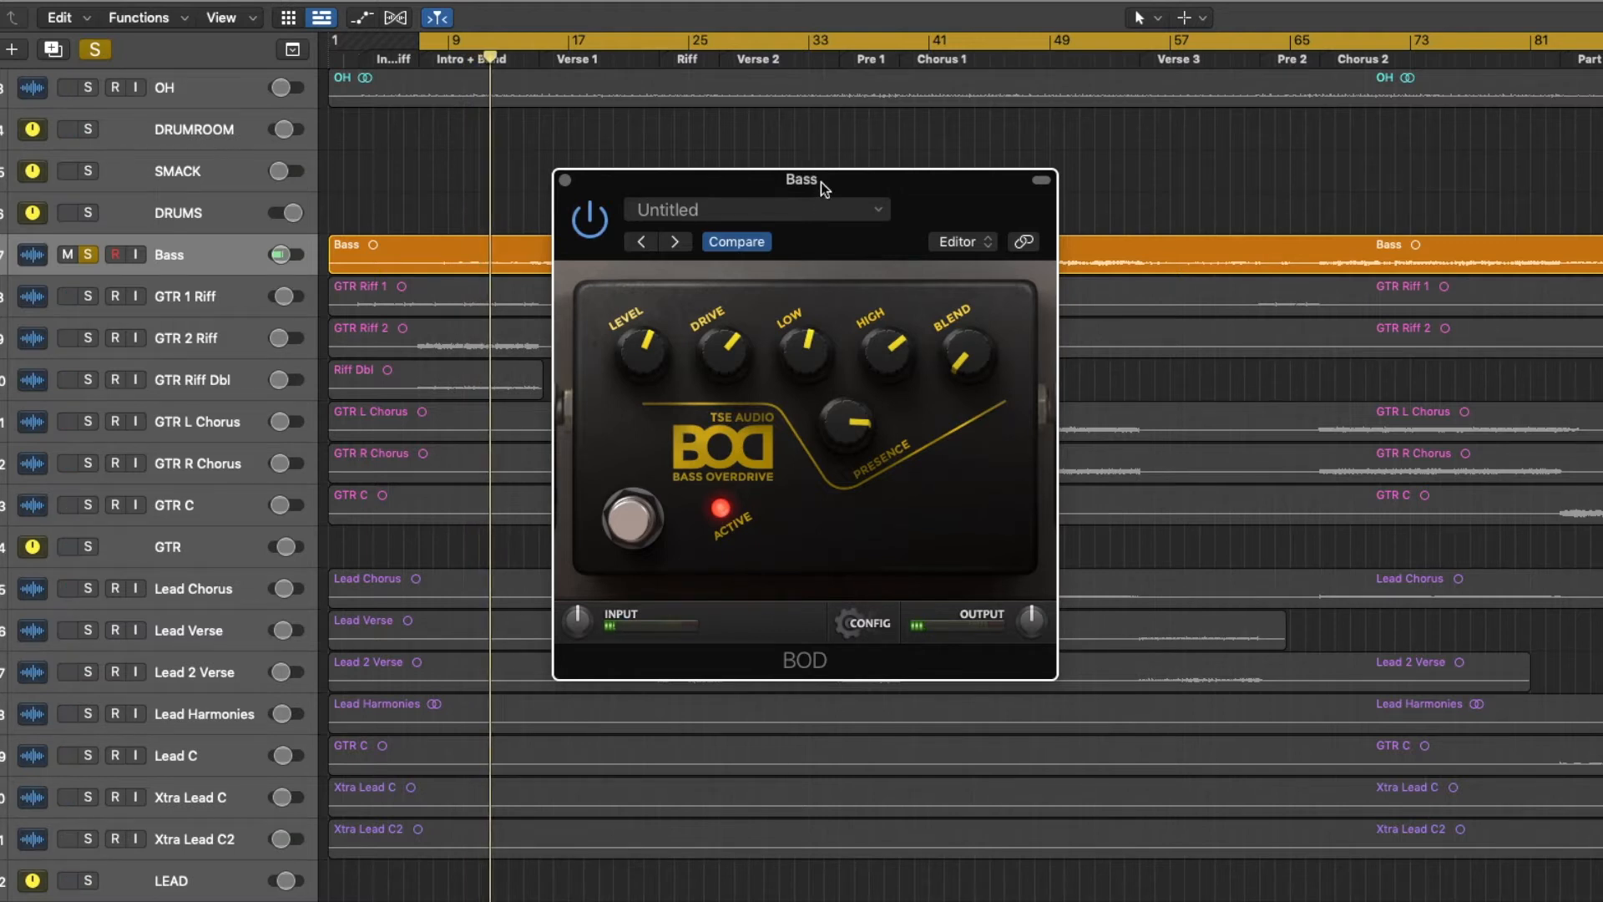
drag(820, 182, 861, 272)
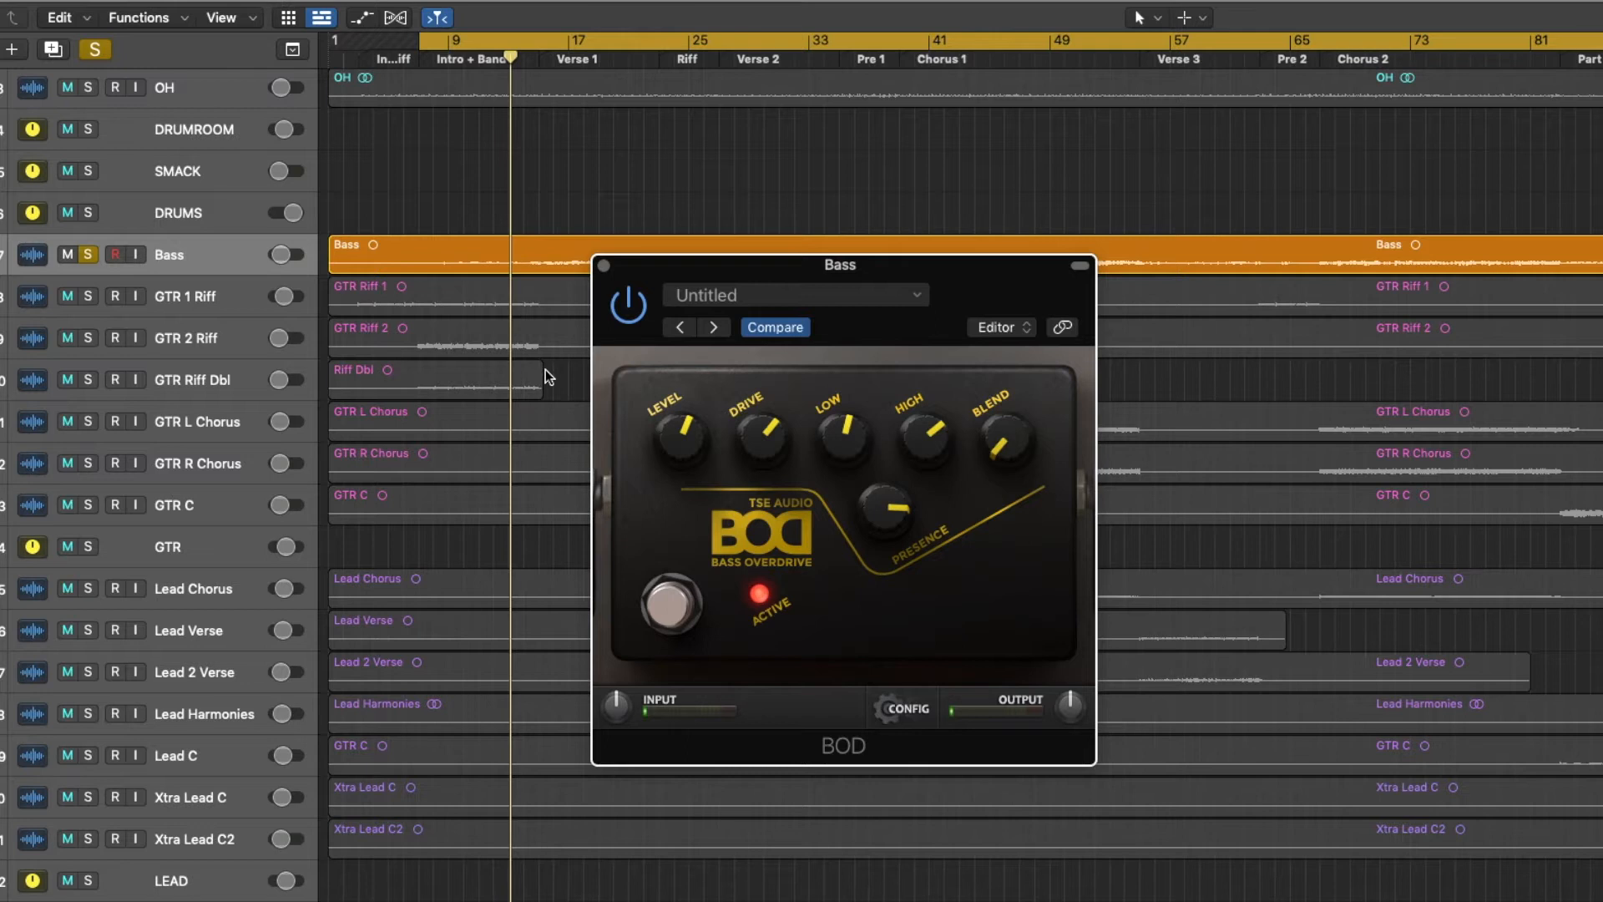
click(604, 266)
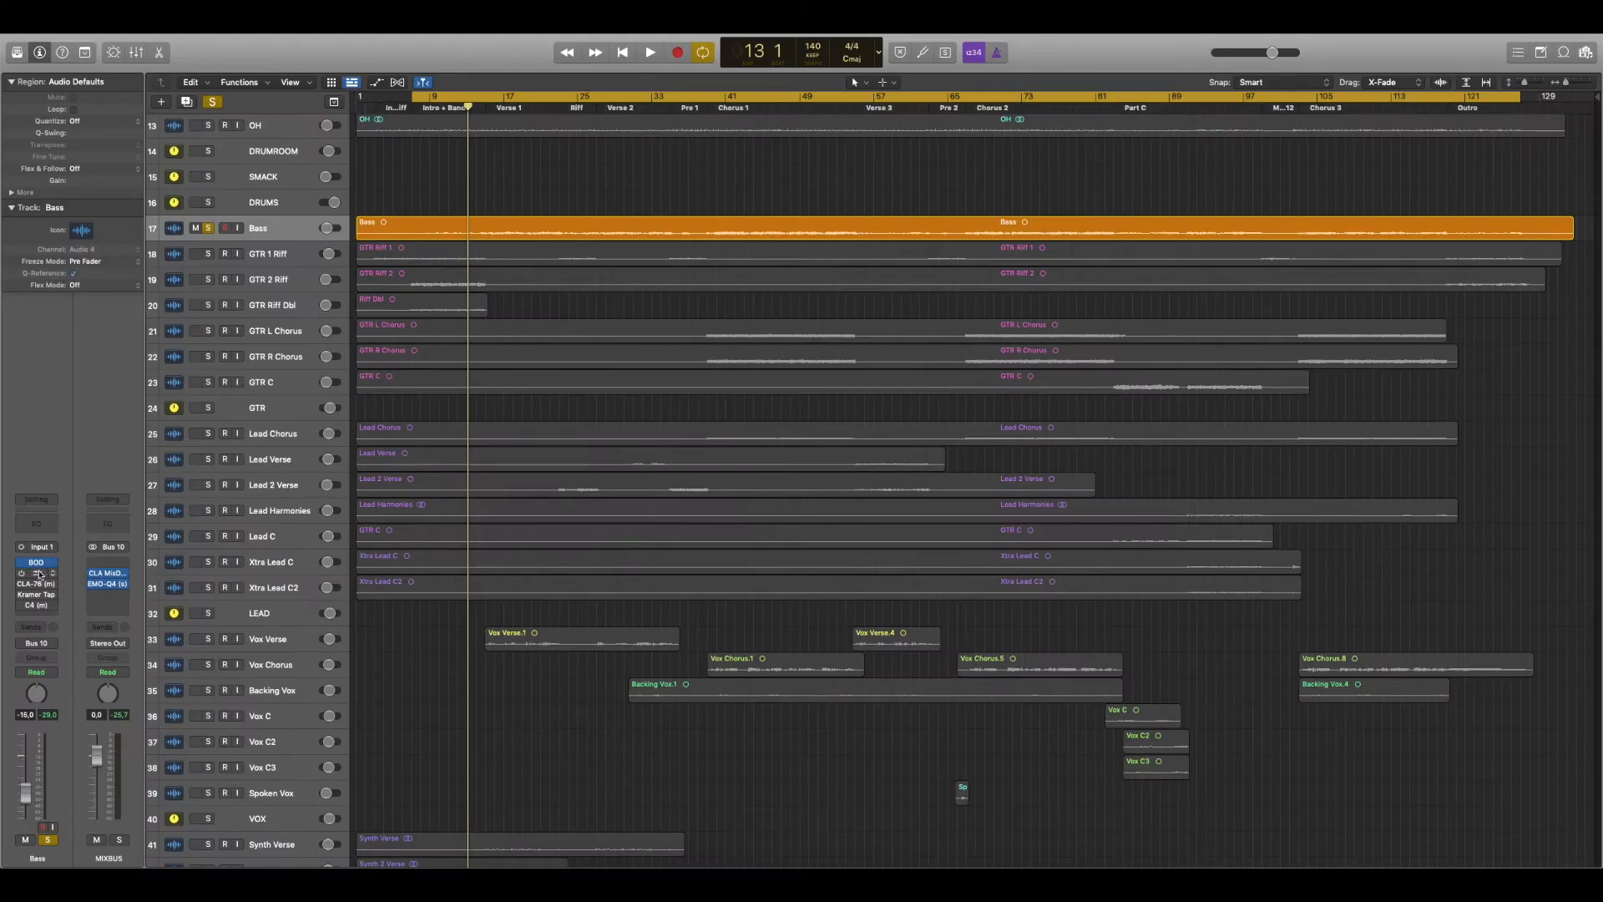
- Open SSLChannel on the Bass track, switch it on, play the bass and go over its high-pass and low-pass filters
click(39, 574)
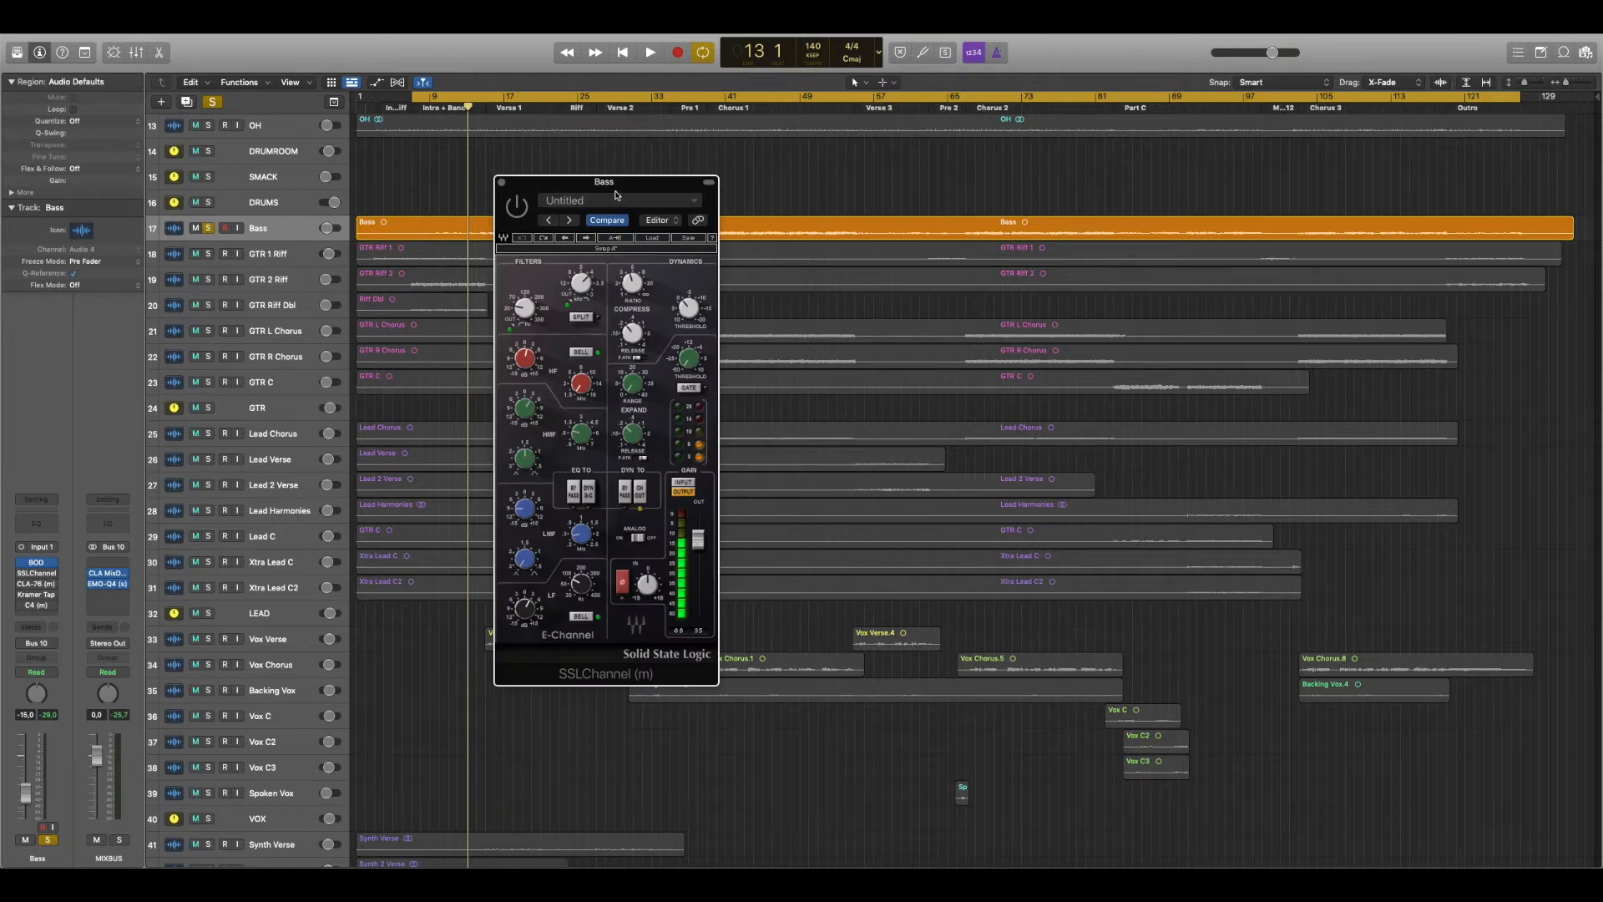
drag(619, 190, 706, 232)
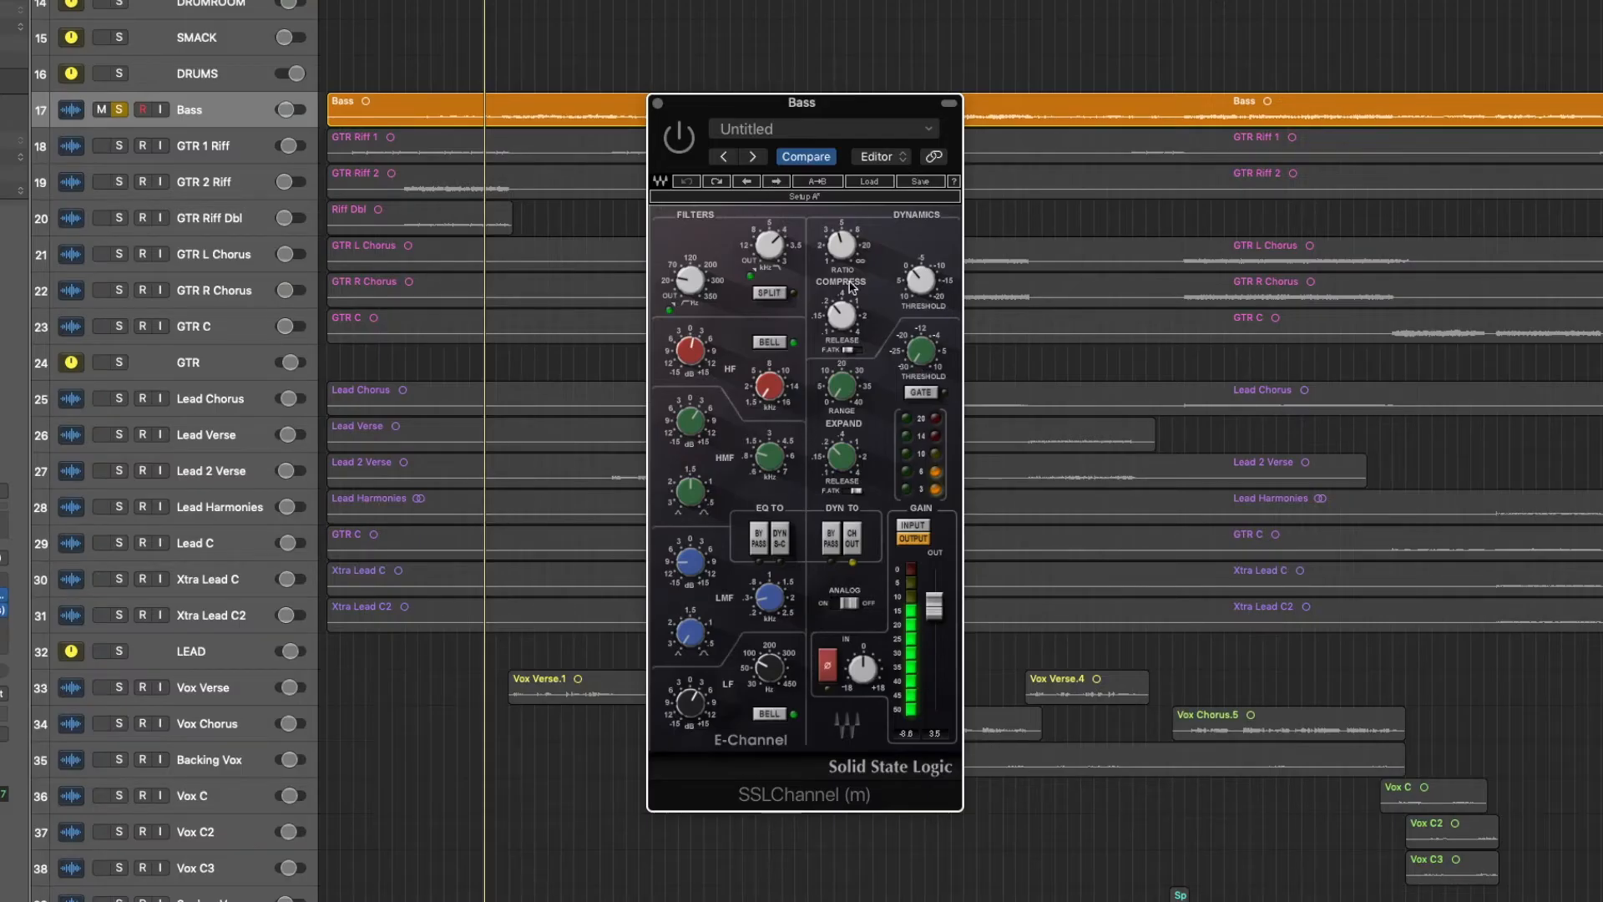
key(space)
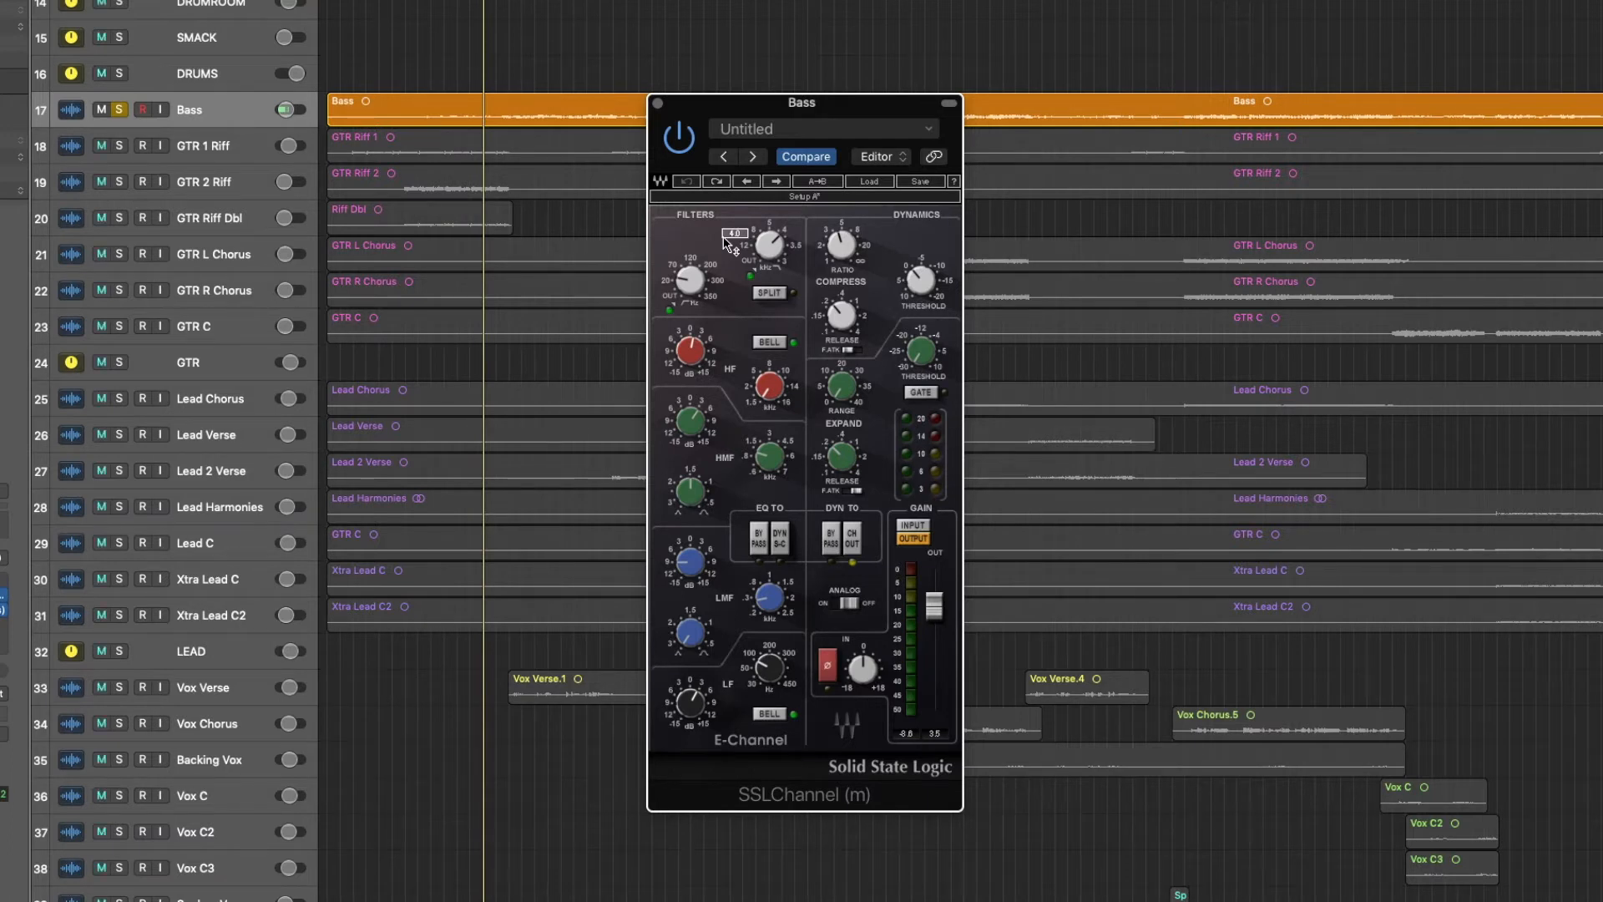
click(689, 273)
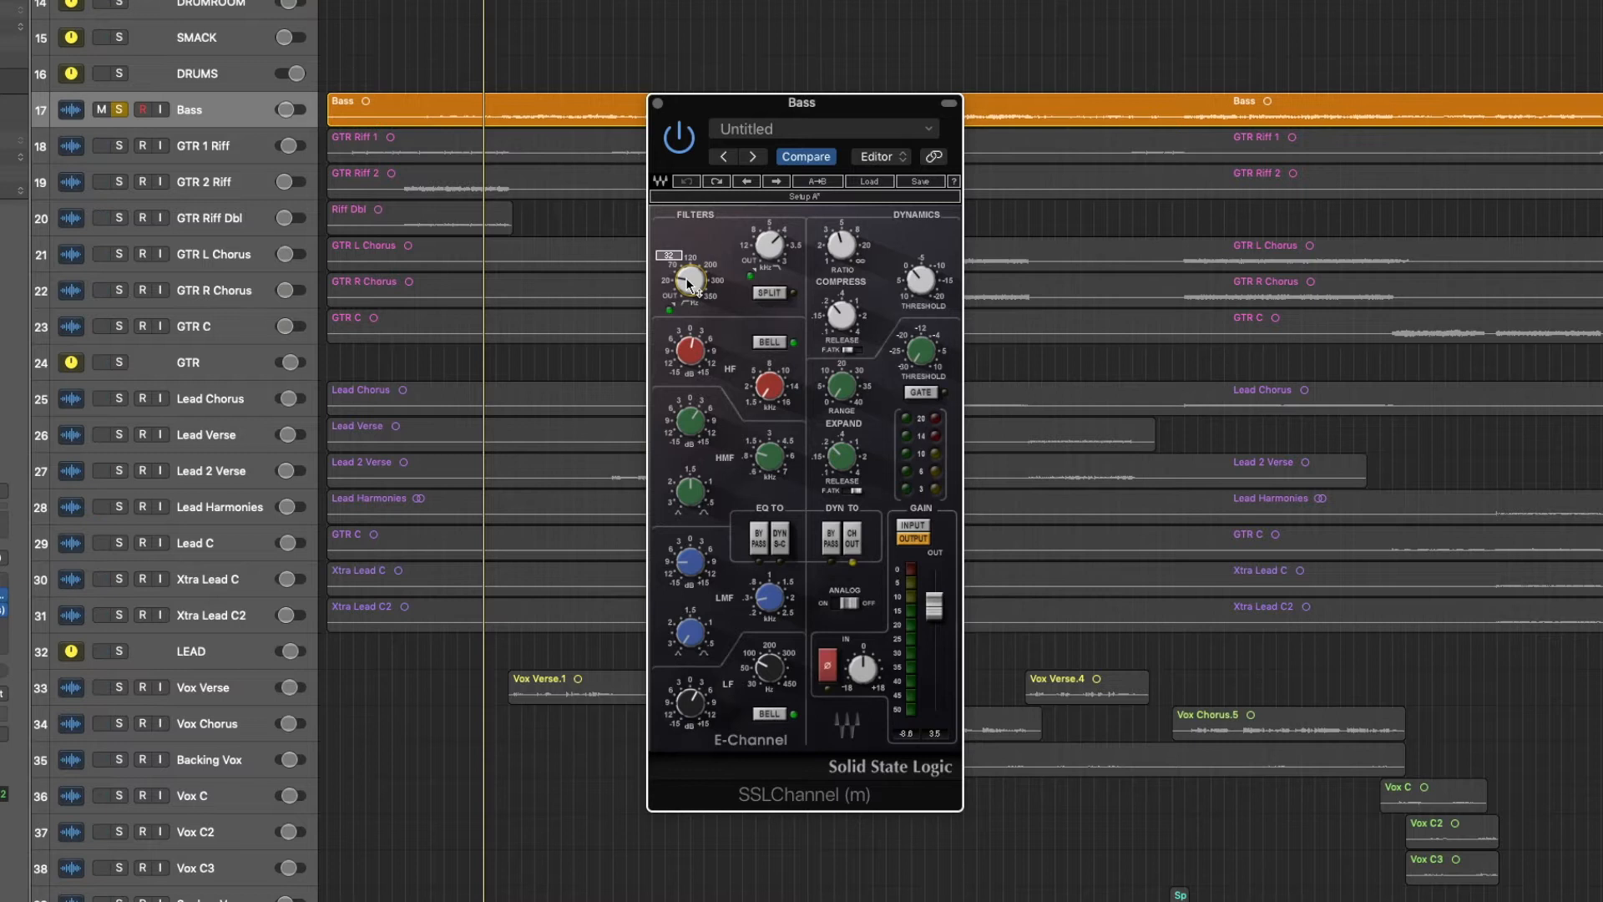
click(767, 247)
drag(767, 247, 767, 247)
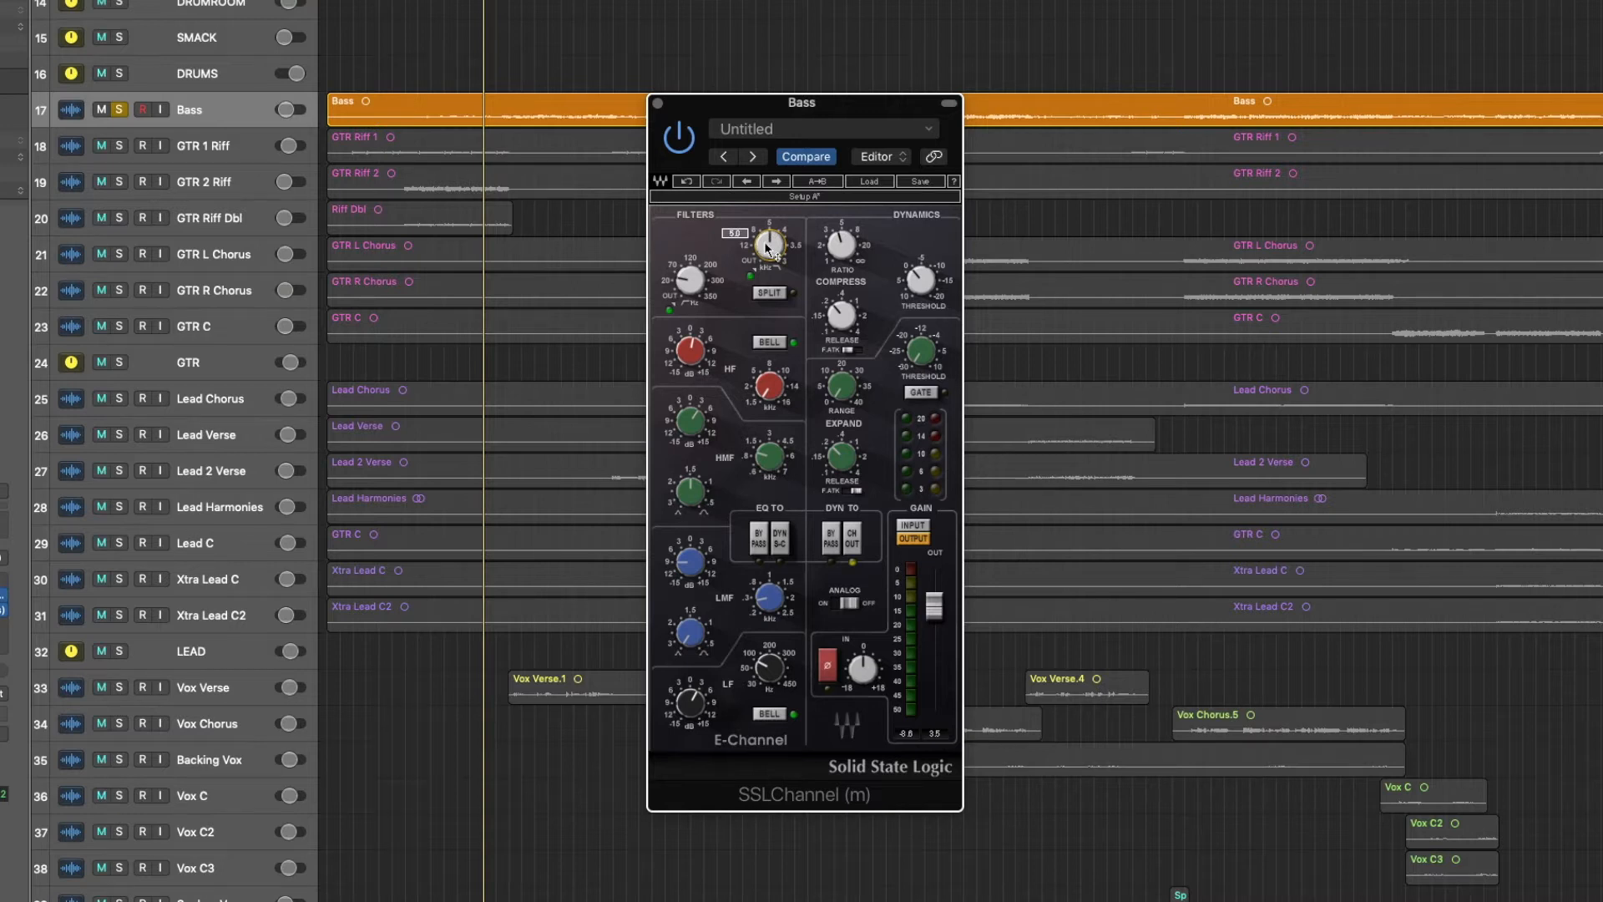
- Audition the HF band by resetting its gain to 0, comparing through undo and redo, and restoring the boost
click(769, 384)
click(686, 359)
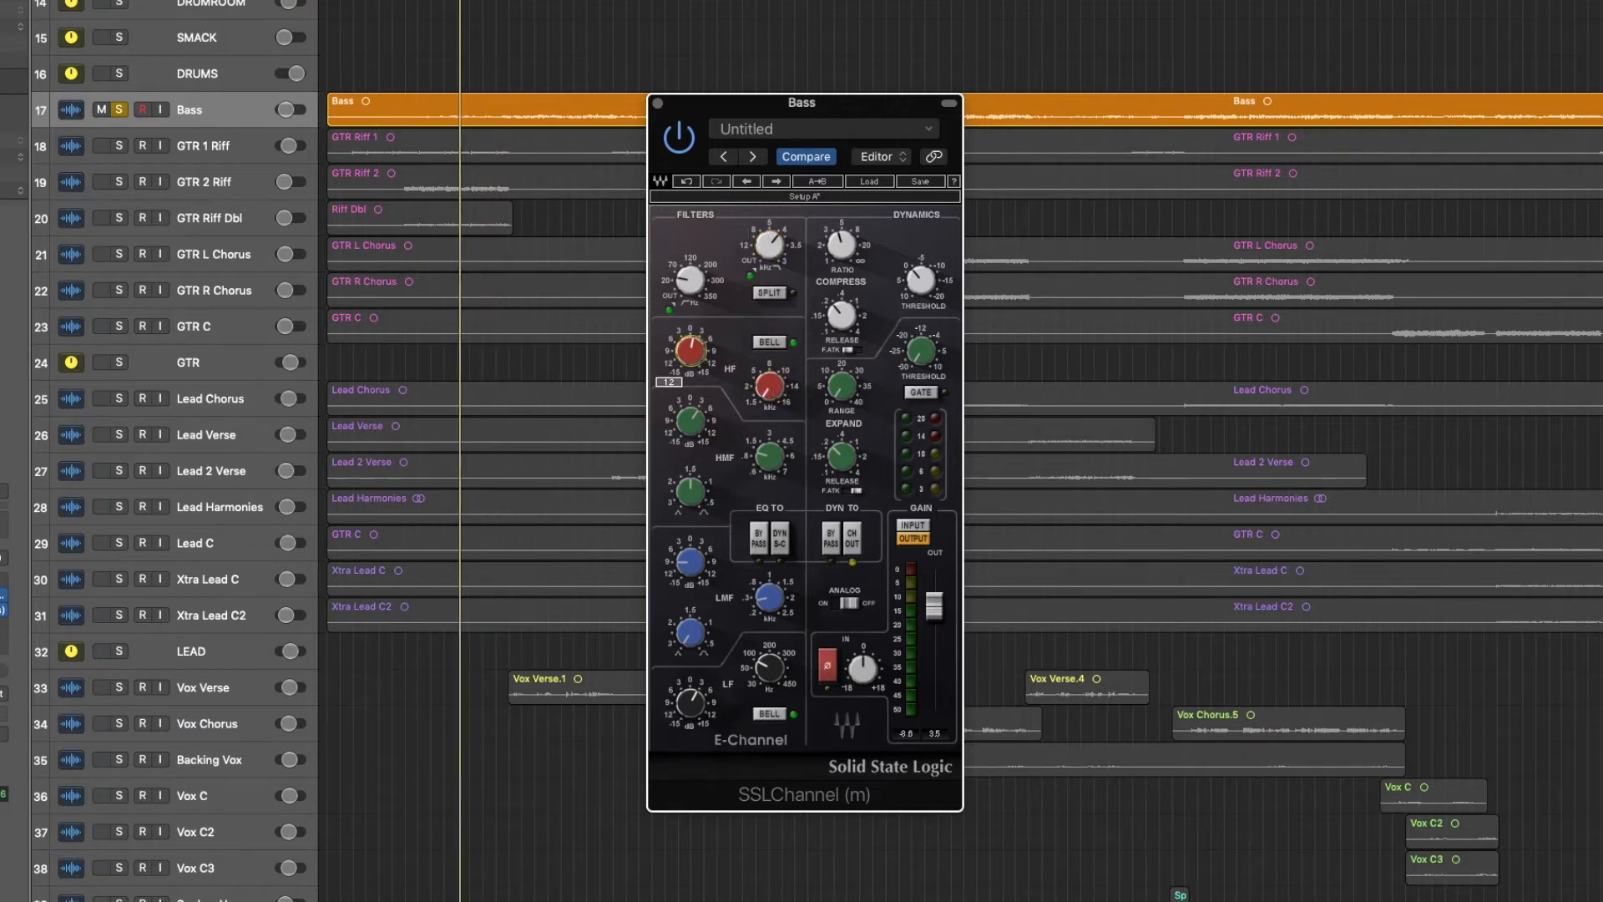
alt+click(691, 353)
key(space)
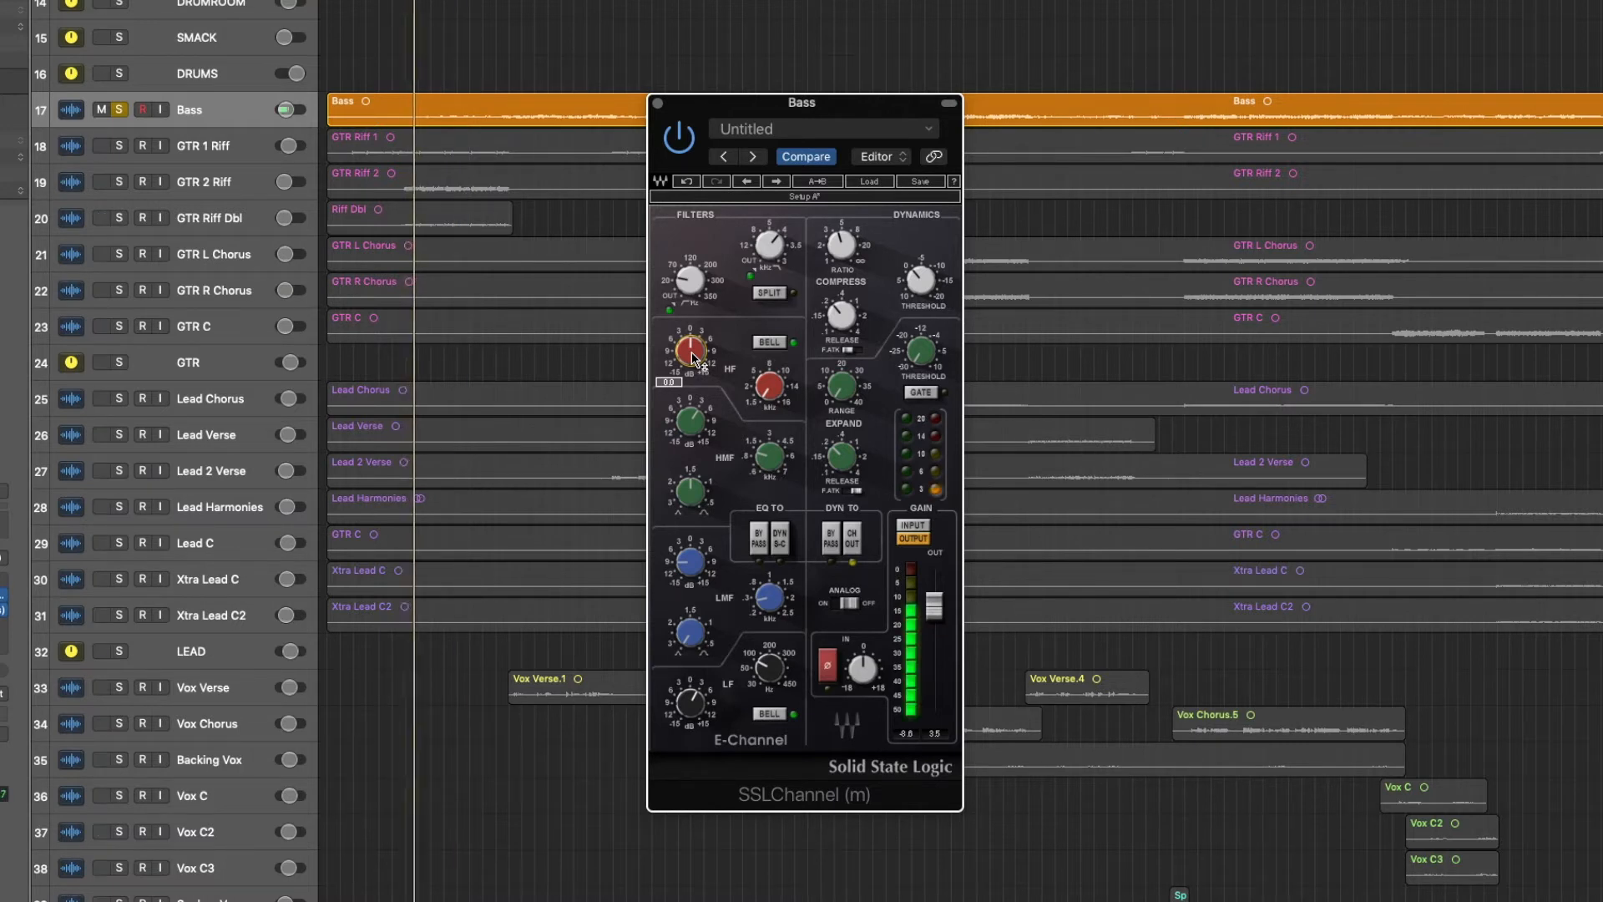
click(687, 182)
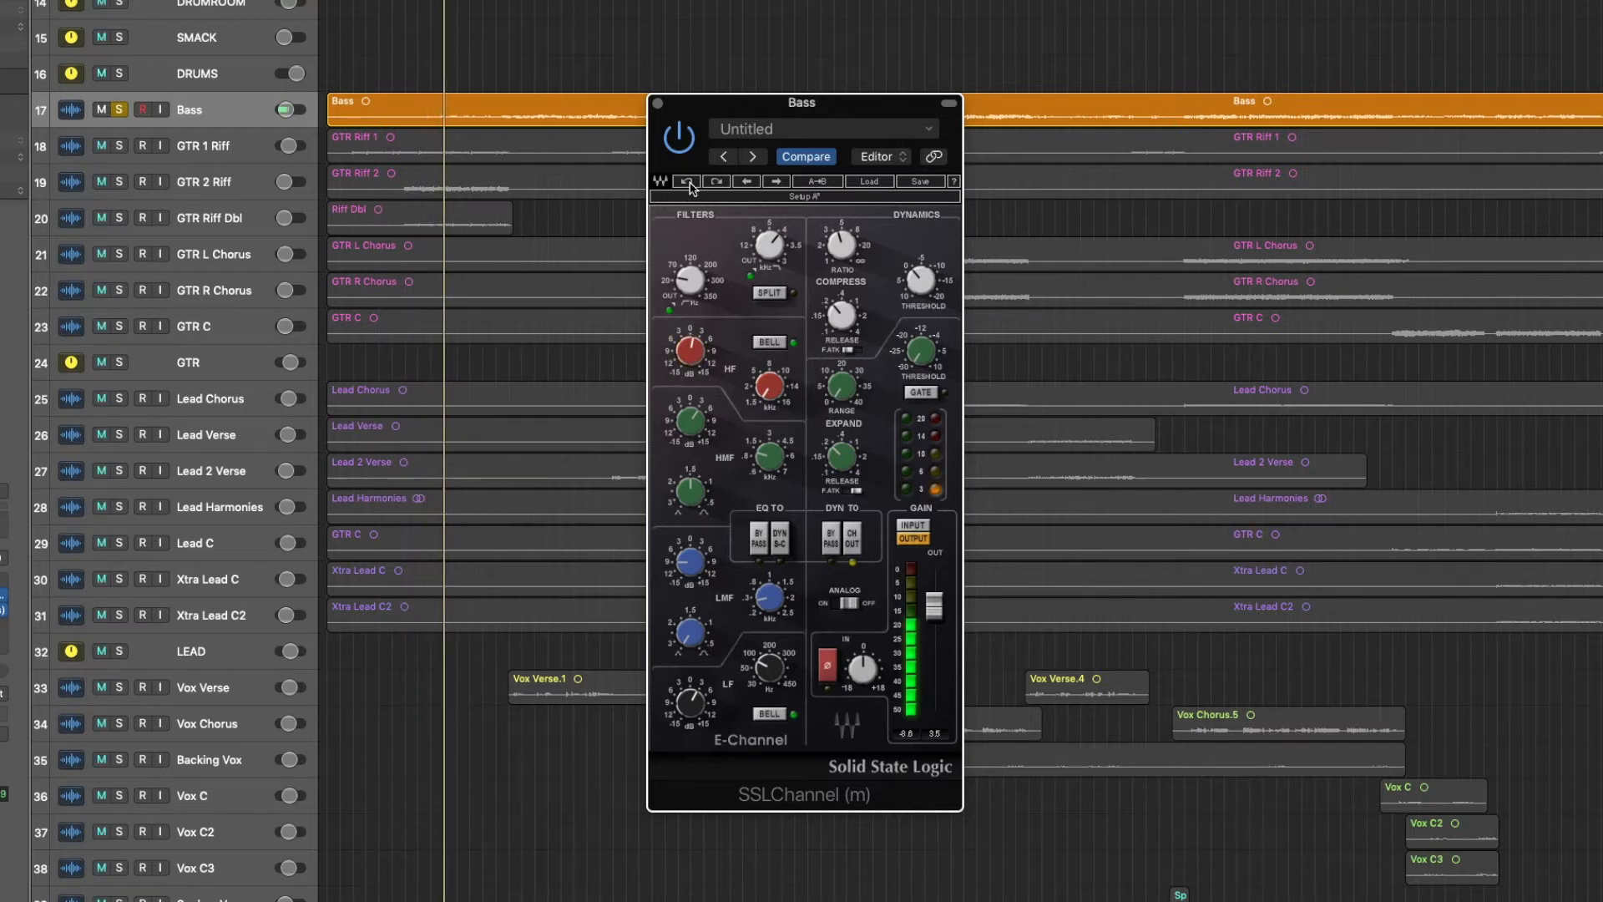
click(715, 182)
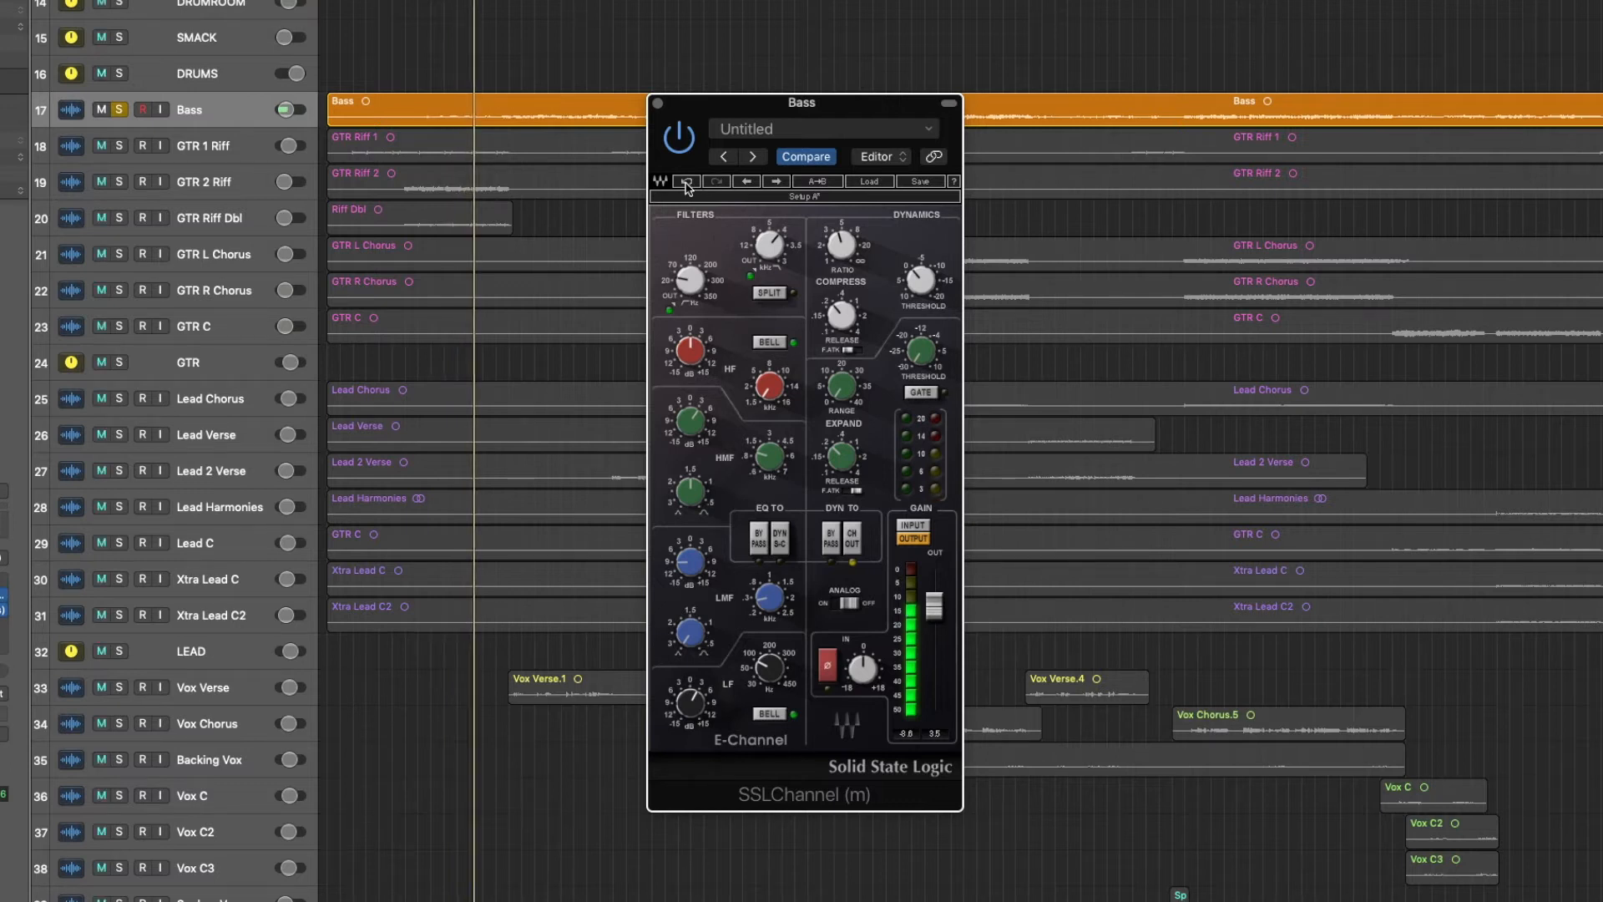
click(687, 183)
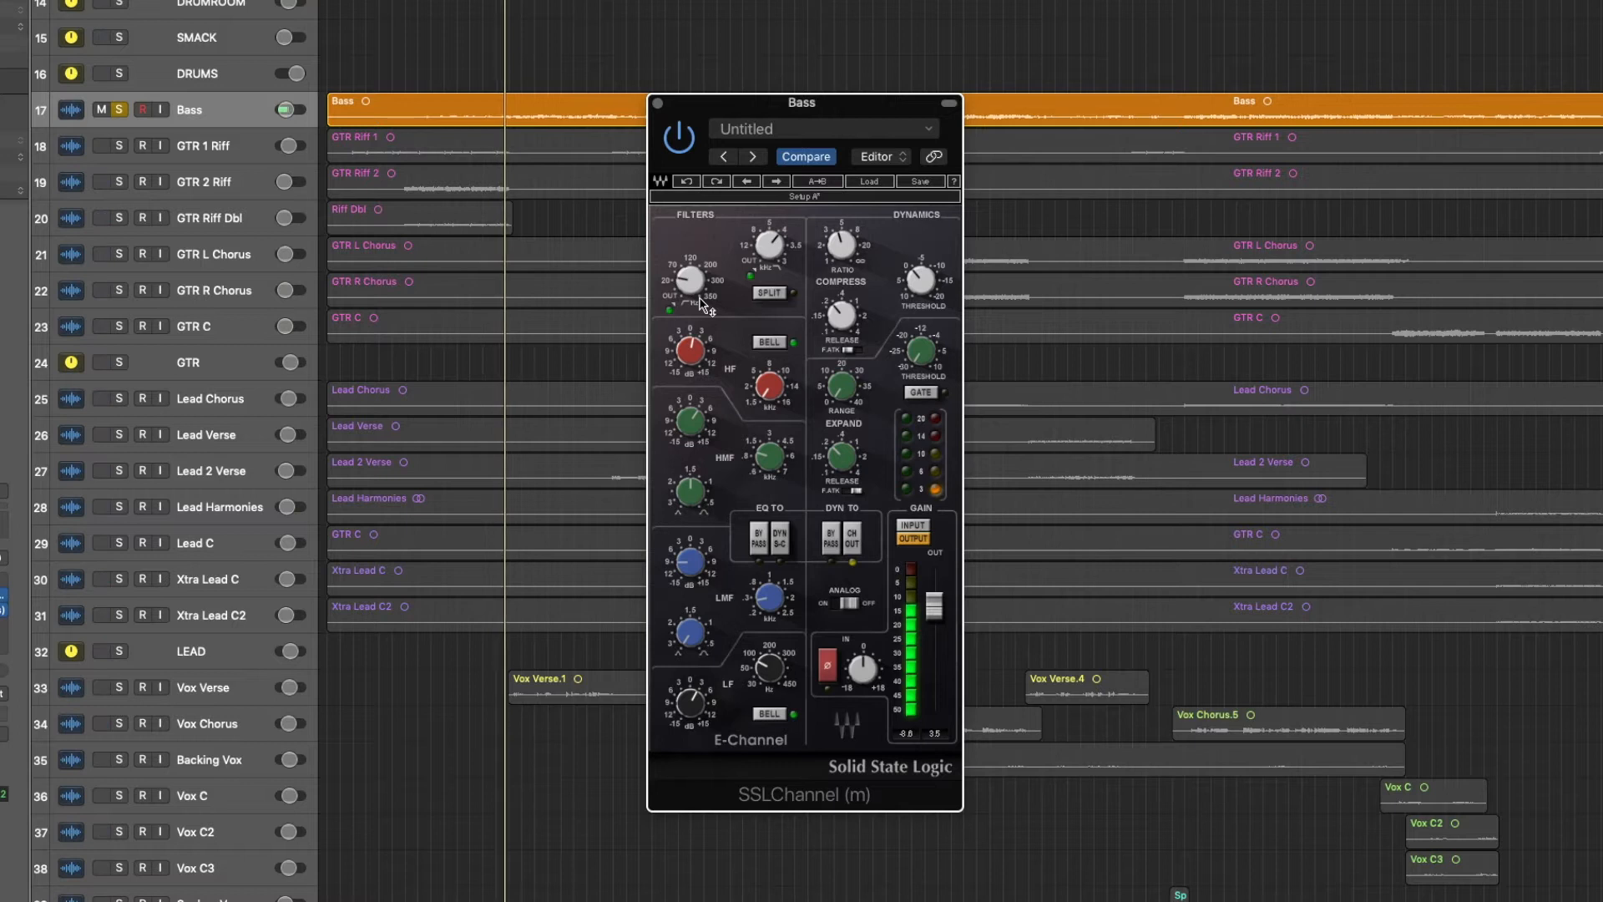
- Audition the HMF band by lowering its gain to 0, comparing through undo and redo, and restoring the boost
drag(692, 424, 689, 444)
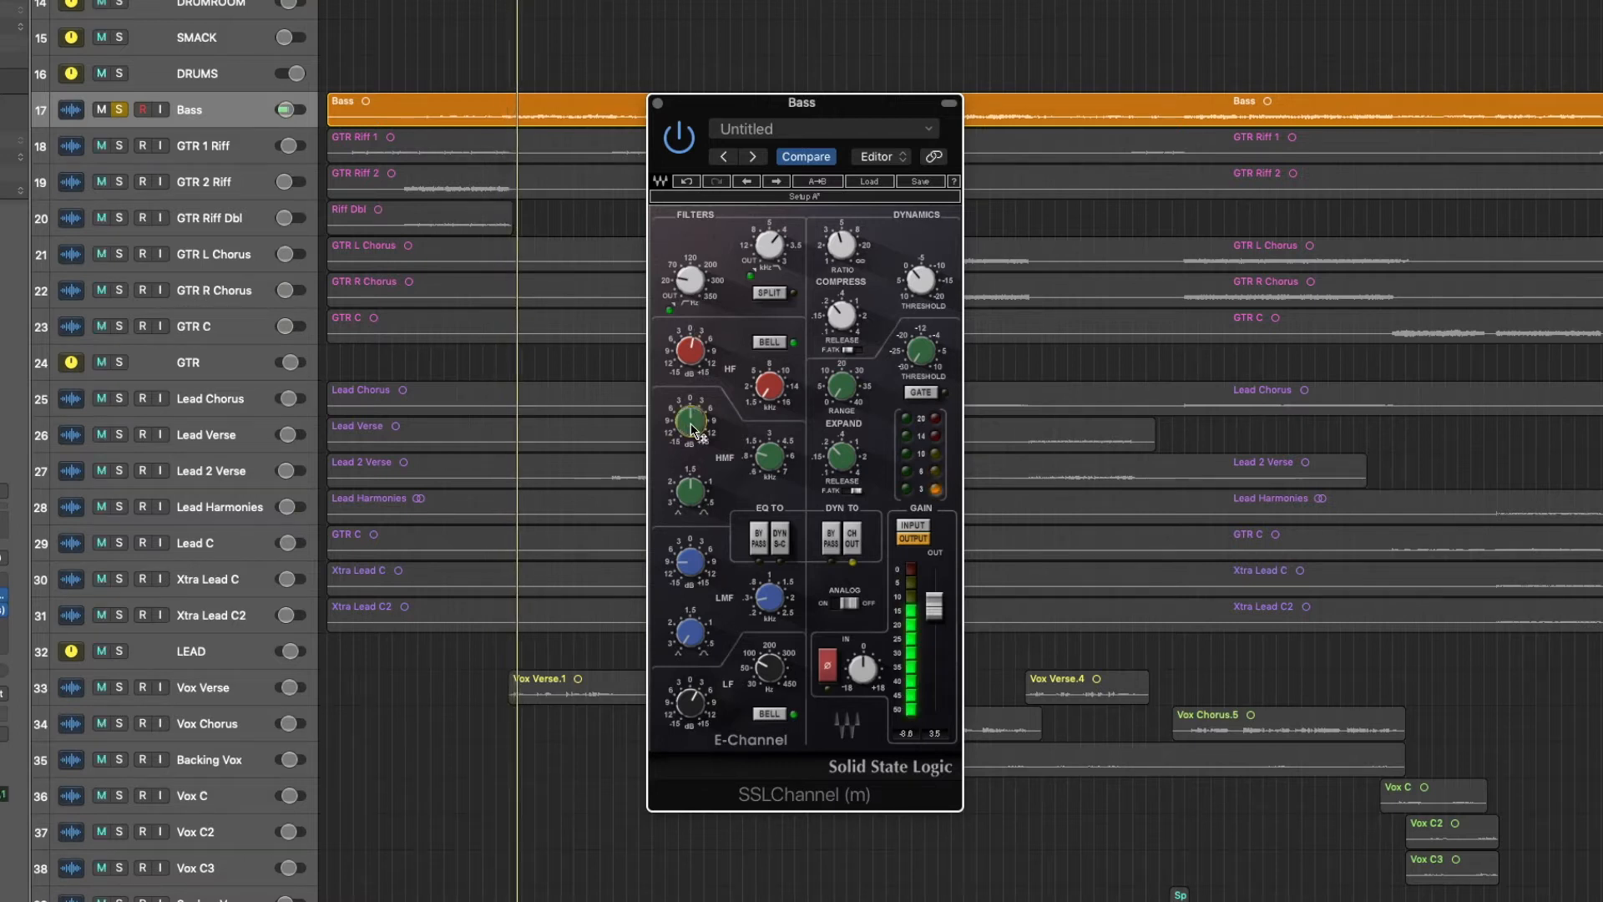
click(687, 182)
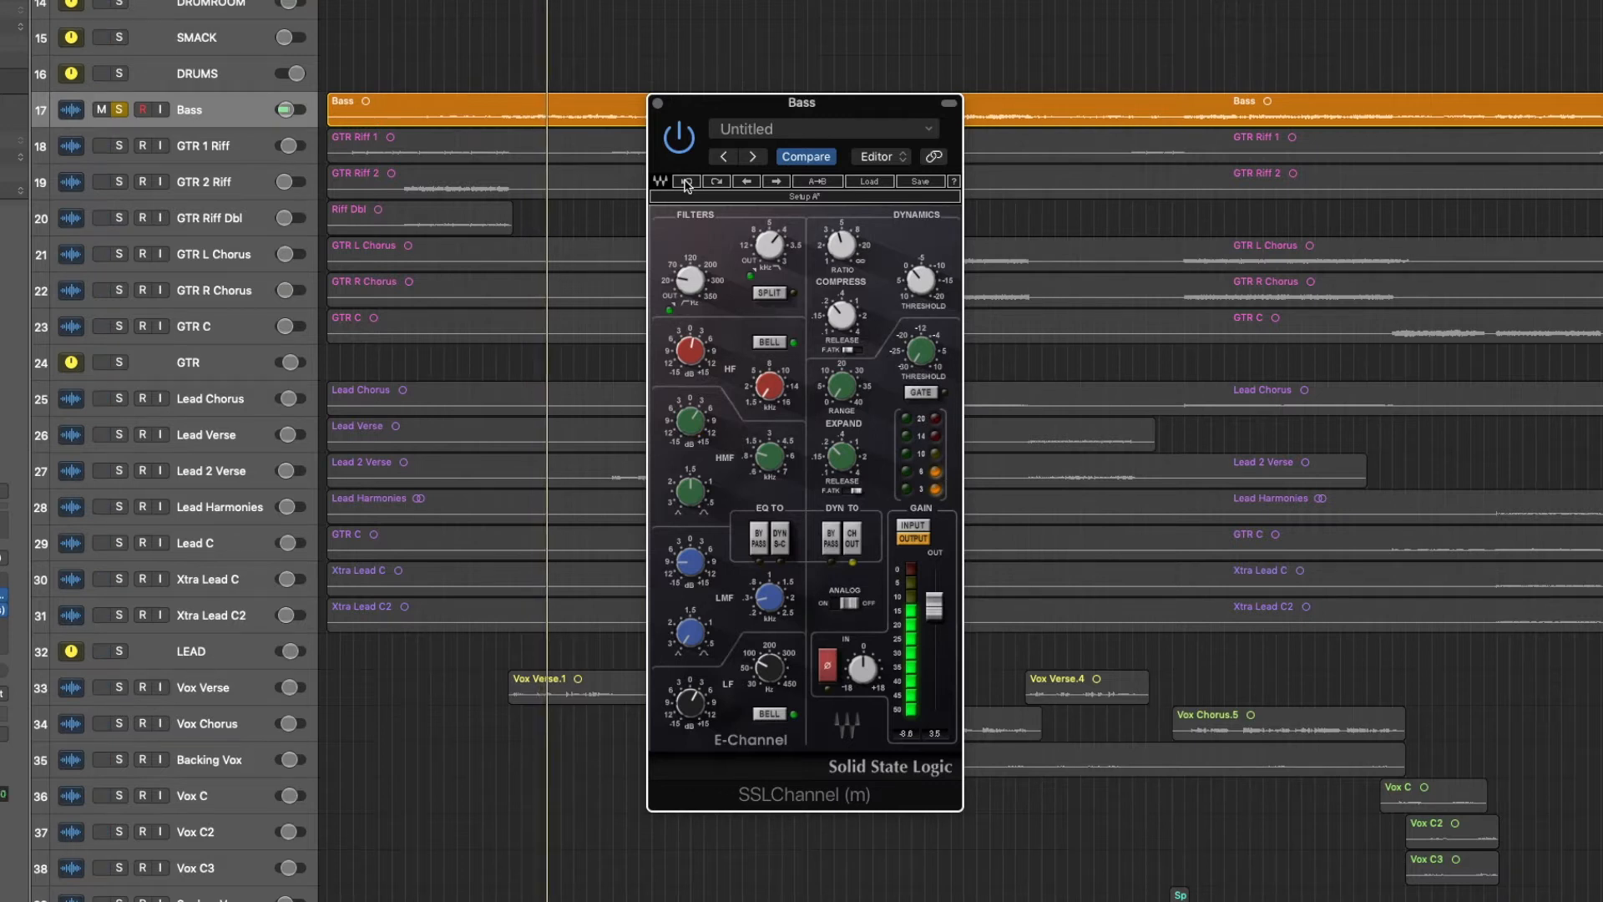
click(712, 183)
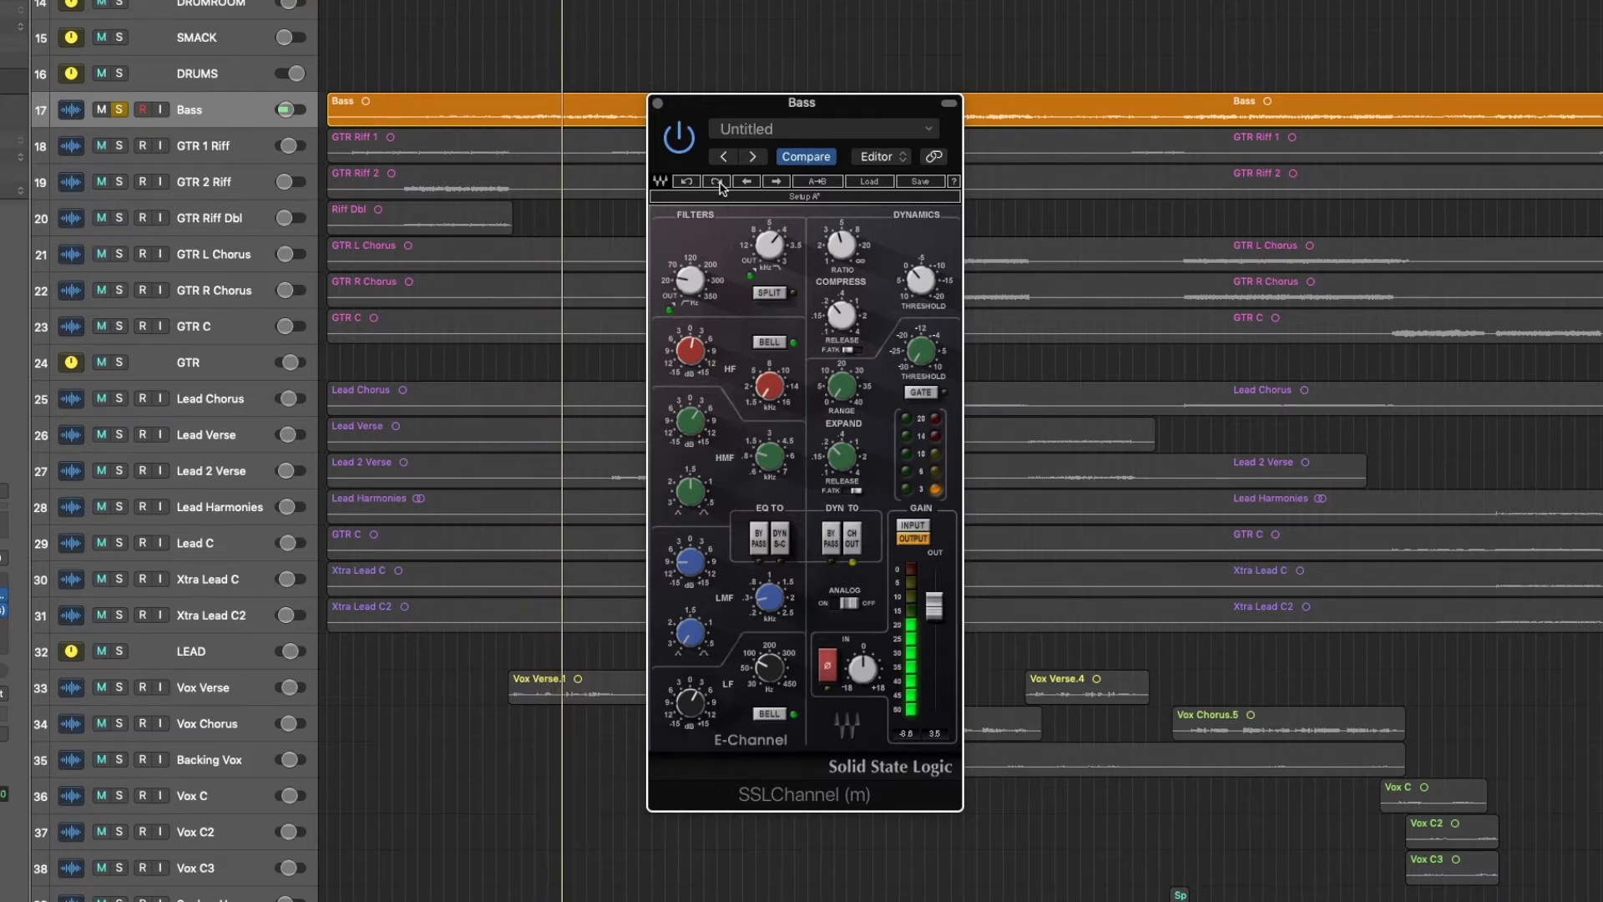
click(687, 183)
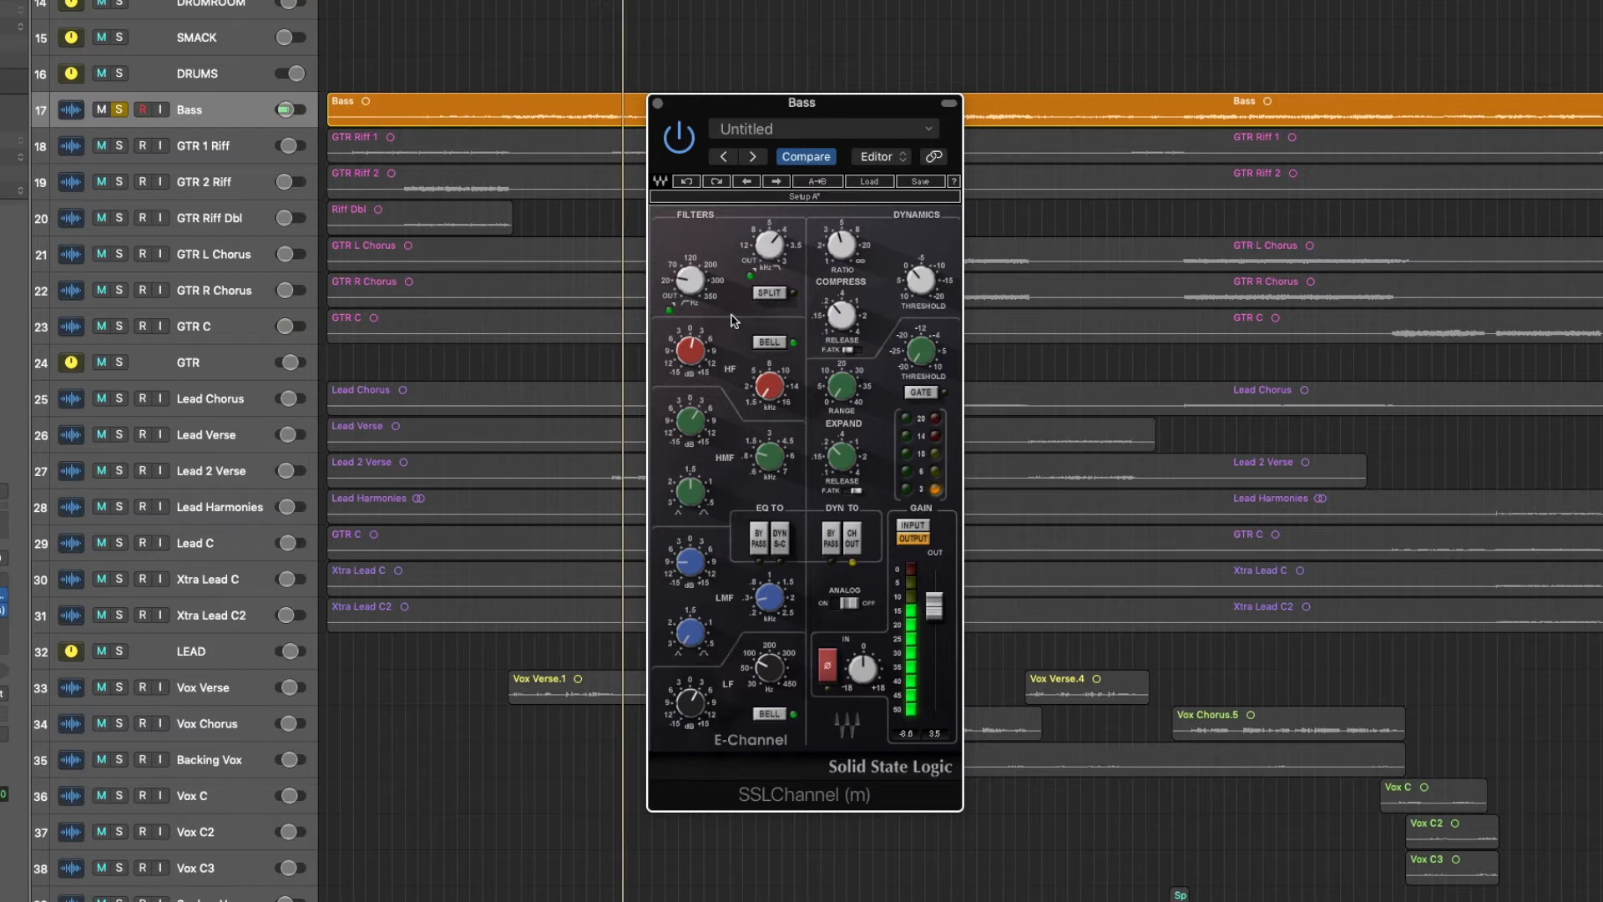
- Audition the LMF band by raising its gain to remove the cut, comparing through undo and redo, and restoring the cut
click(694, 565)
click(780, 594)
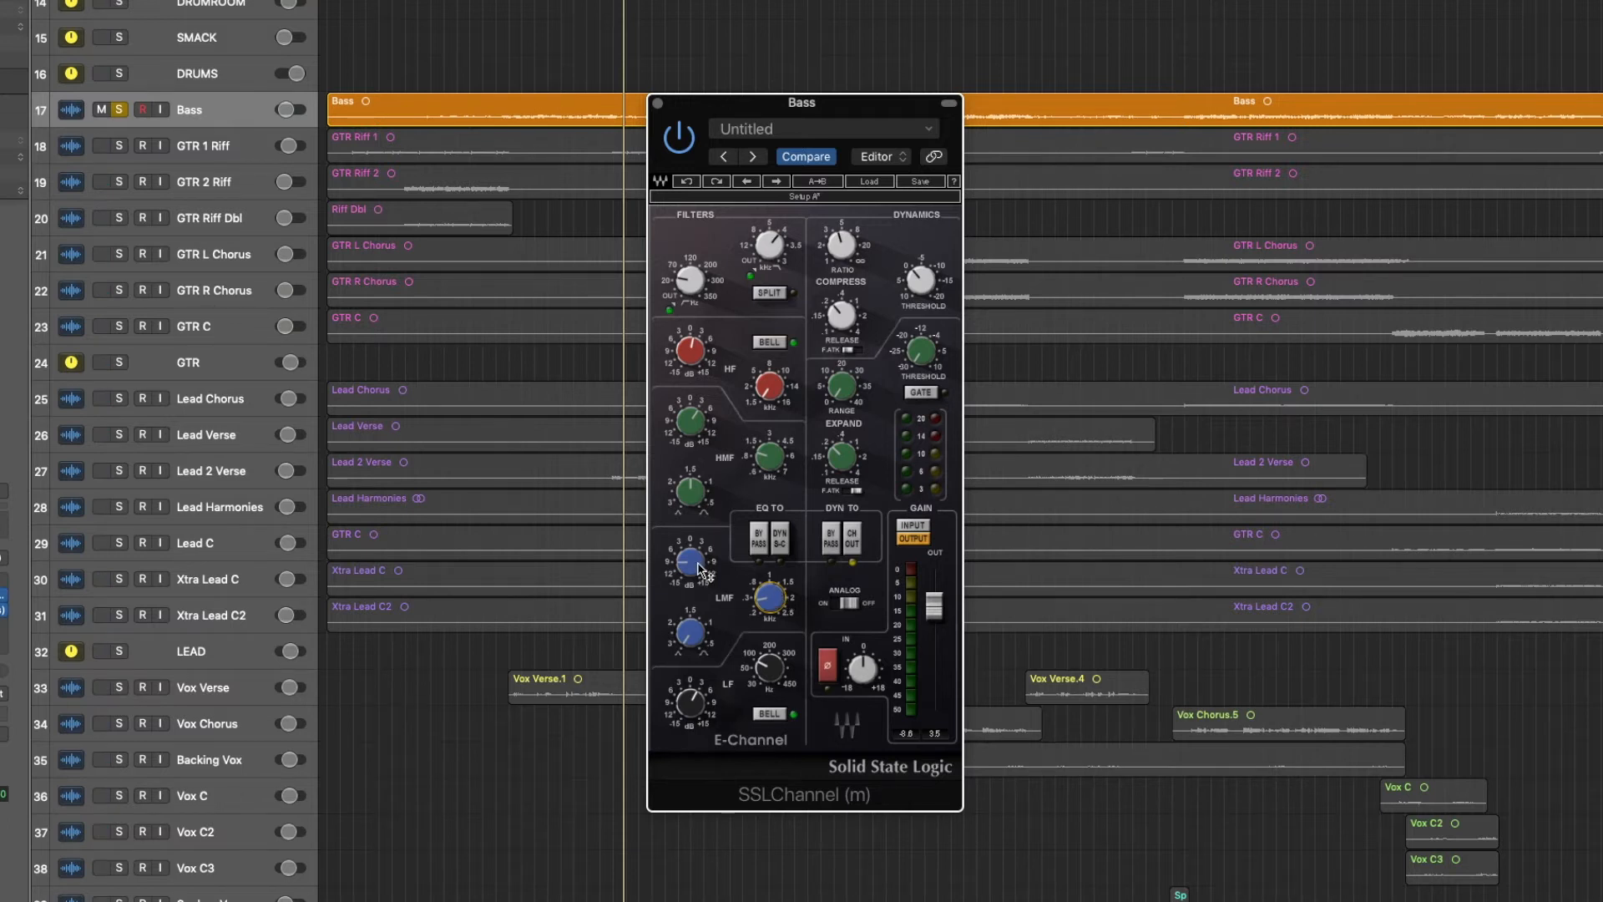
key(space)
drag(700, 568, 699, 529)
click(690, 183)
click(718, 182)
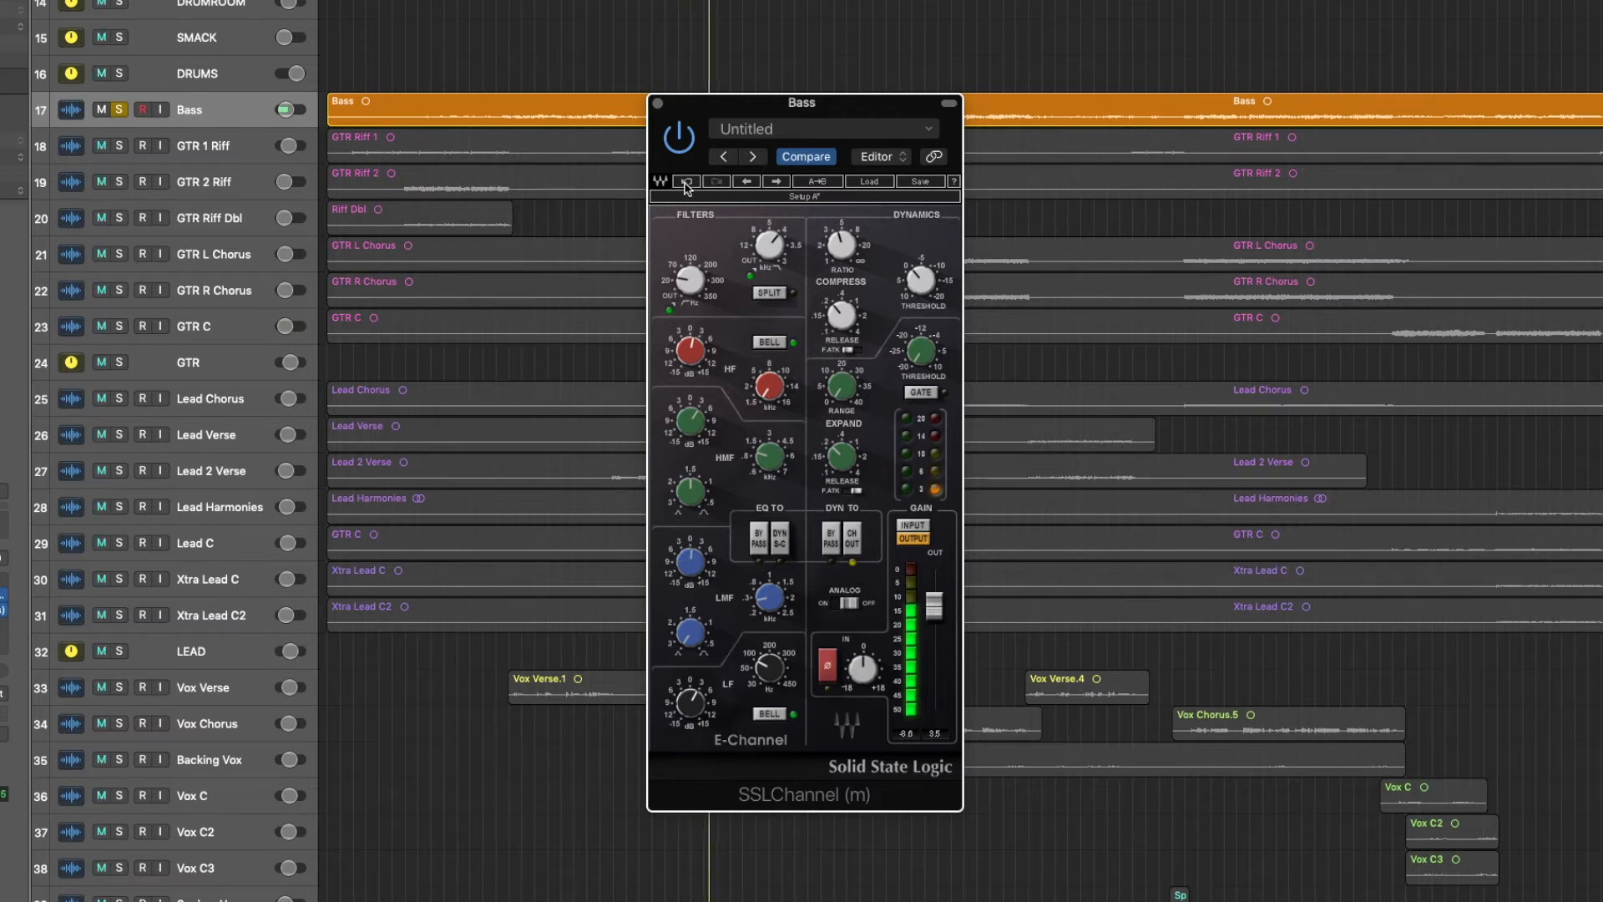
click(686, 182)
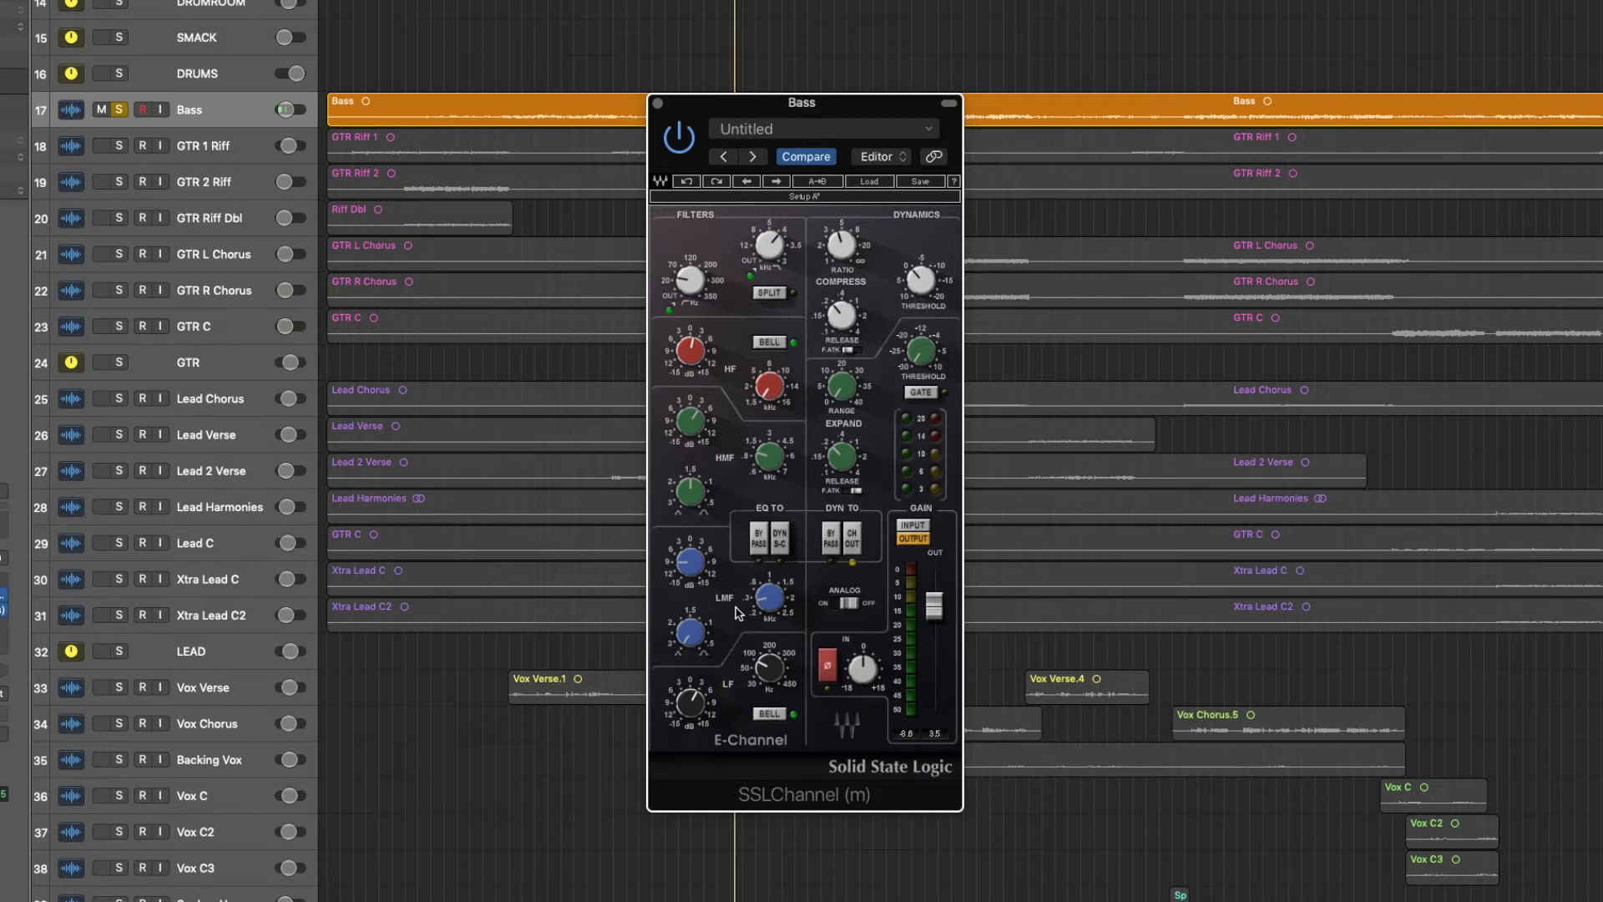
- Audition the LF band with its gain flattened and restored, and compare the overall curve with the Channel EQ display
click(773, 665)
click(692, 704)
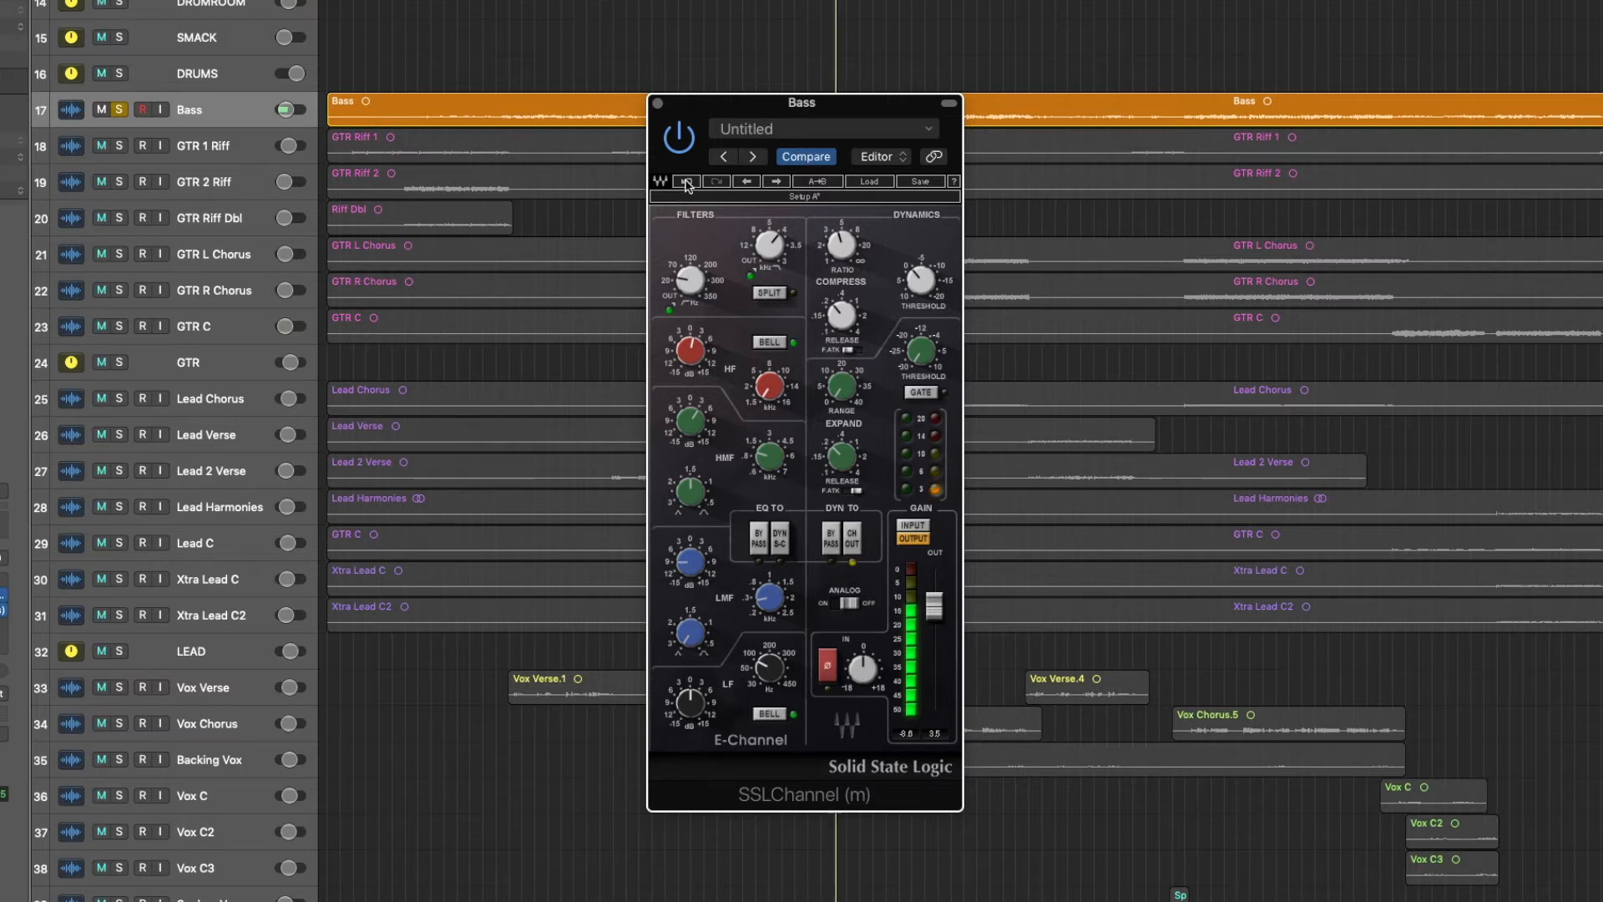
click(687, 182)
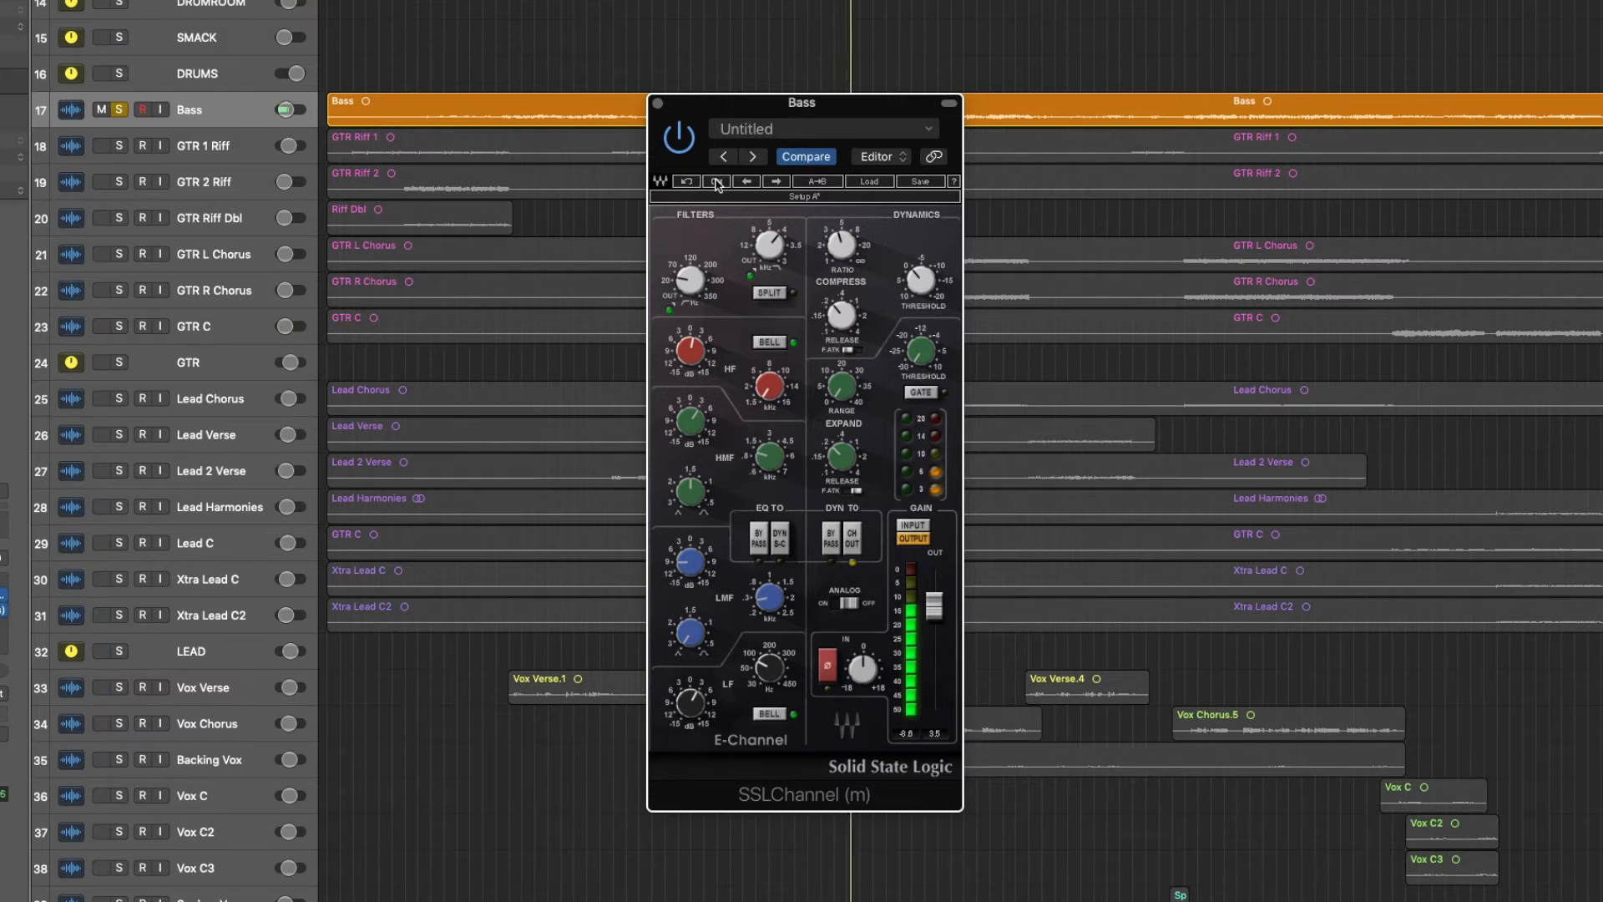
click(717, 182)
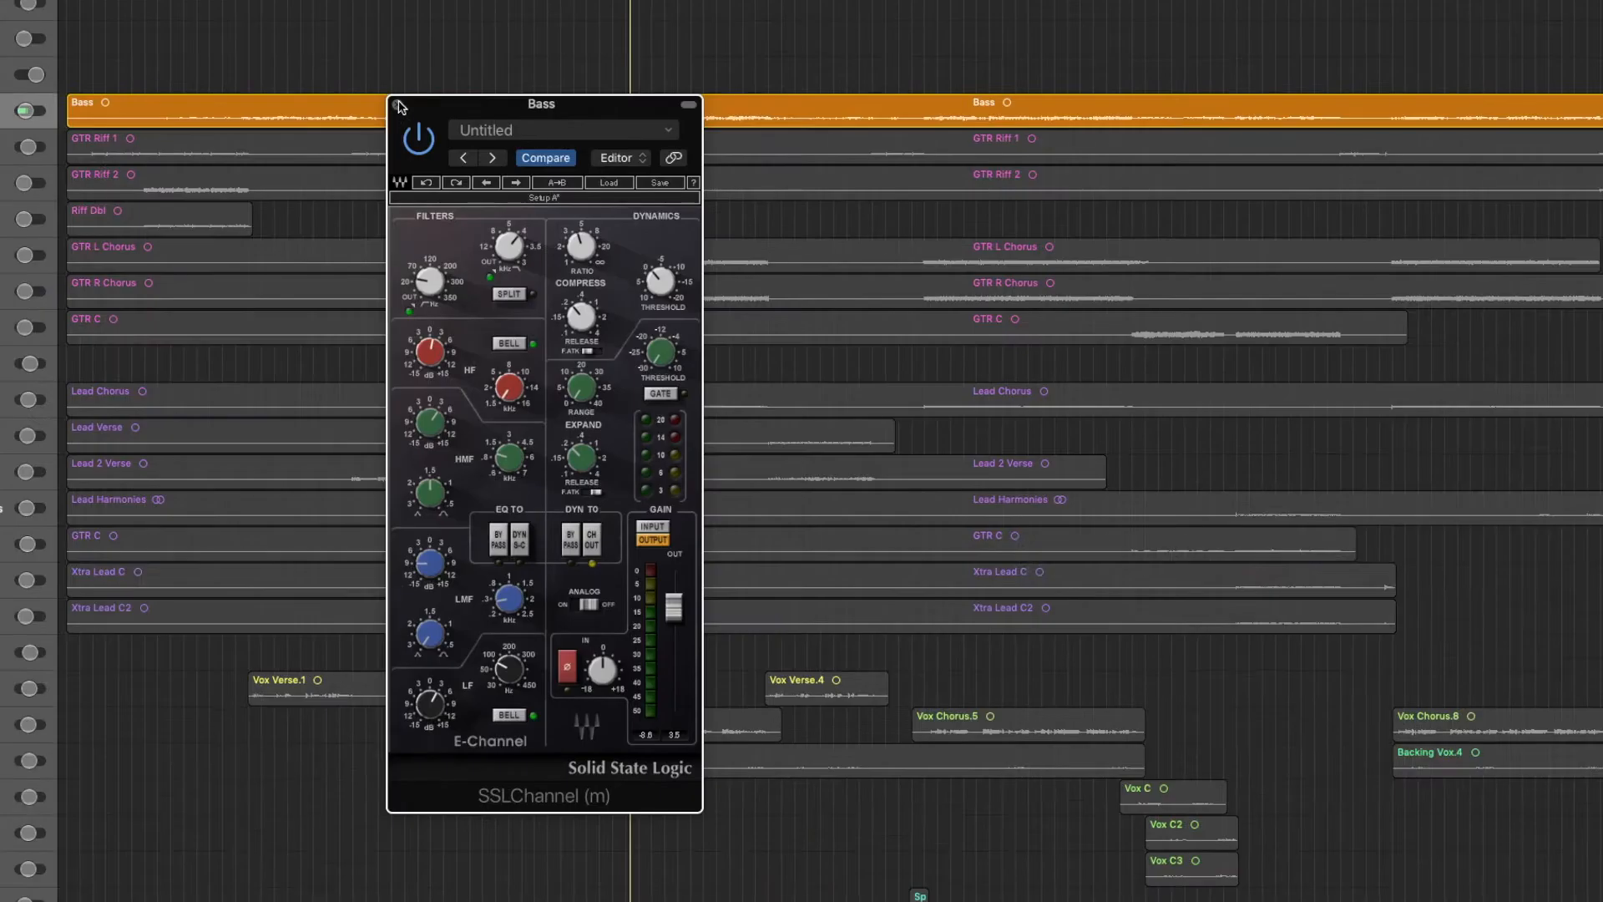
click(514, 669)
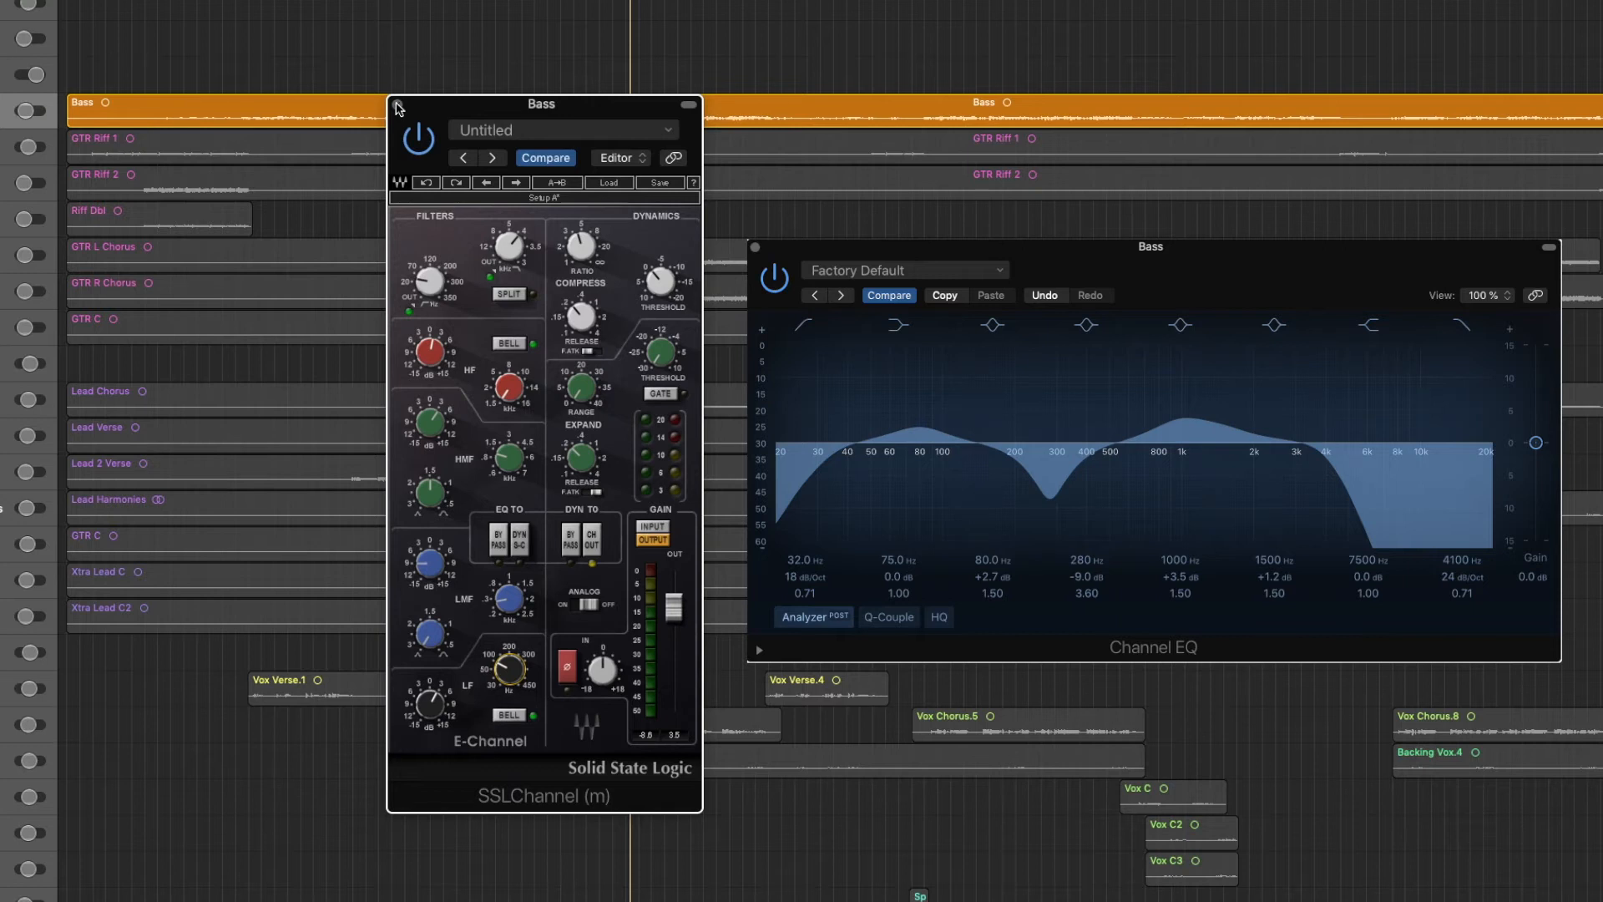
alt+click(397, 104)
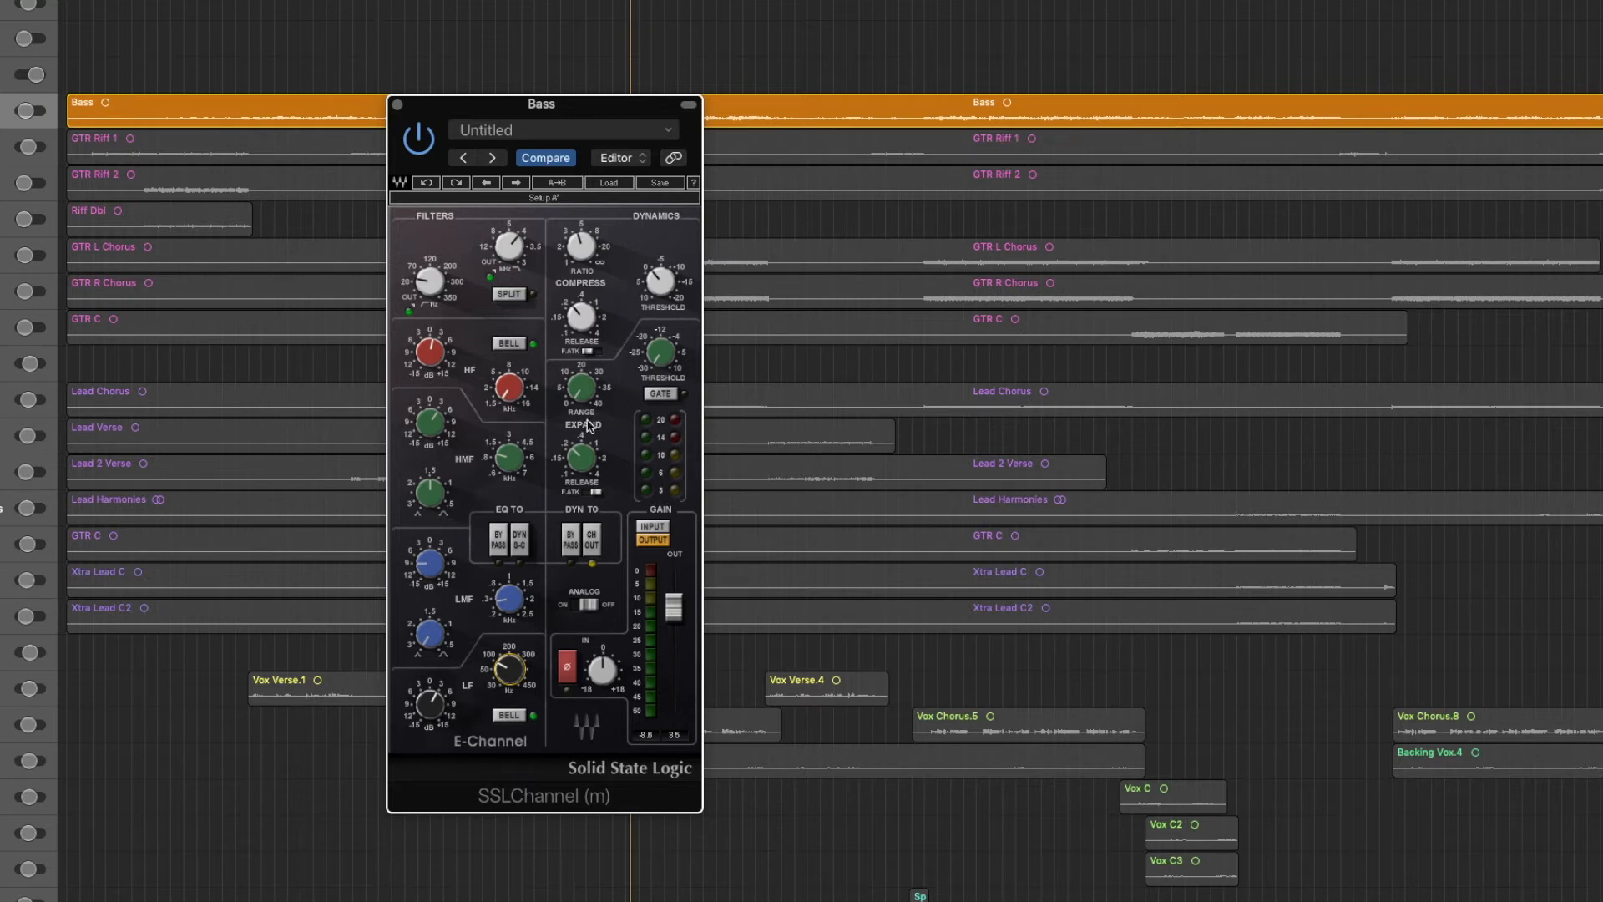
- Compare the bass with SSLChannel's dynamics section bypassed and active, and check the compressor's fast attack and release
click(571, 539)
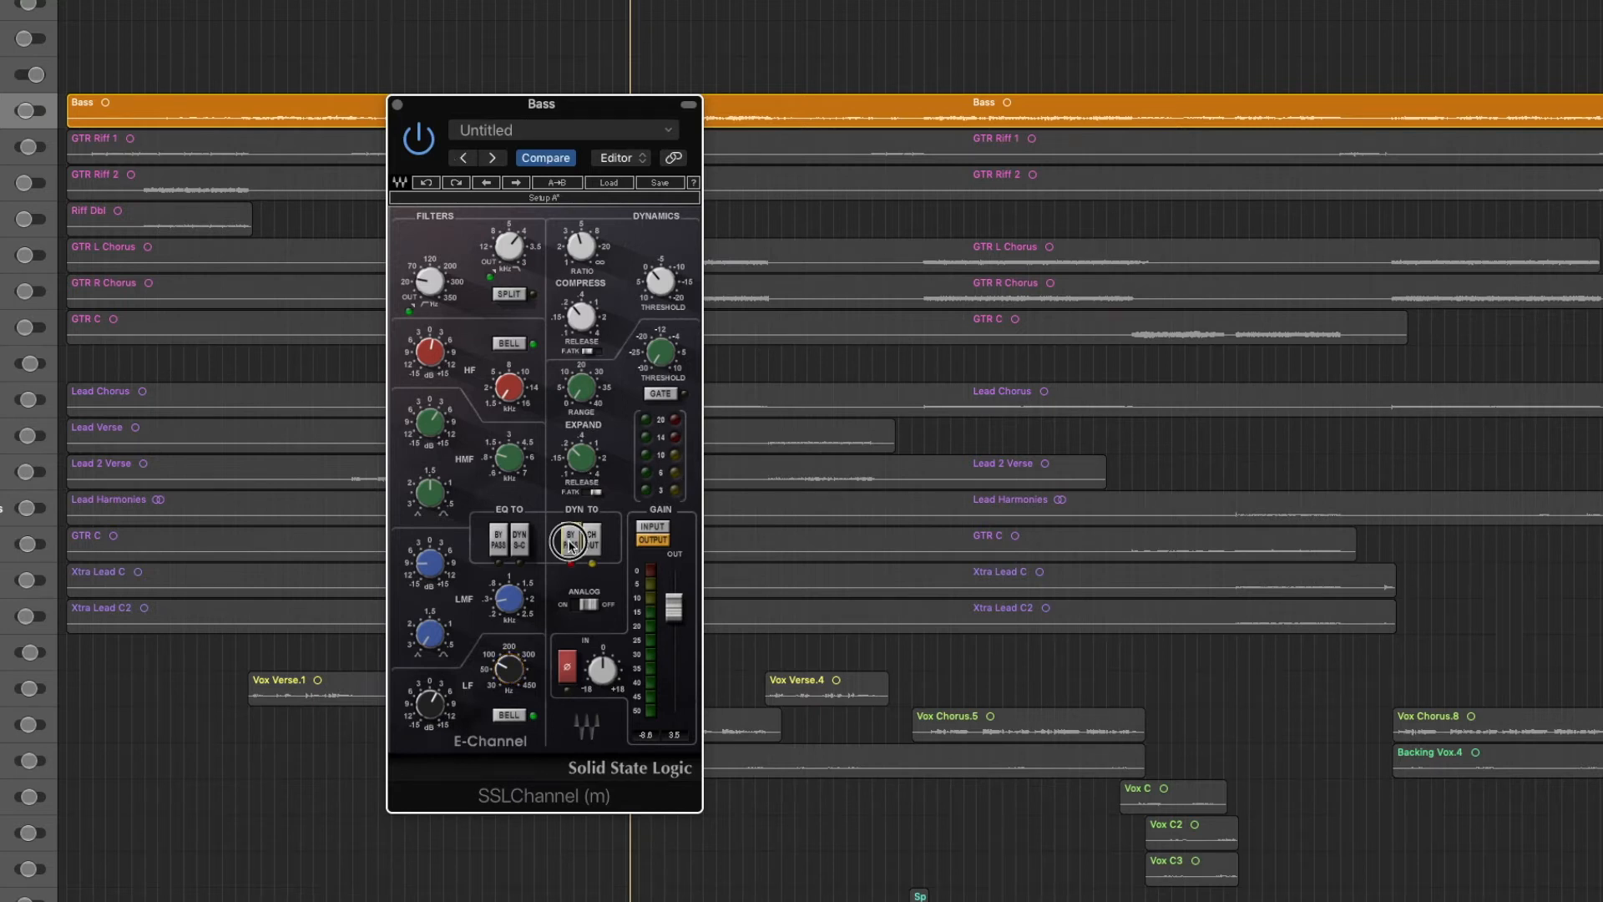
click(822, 530)
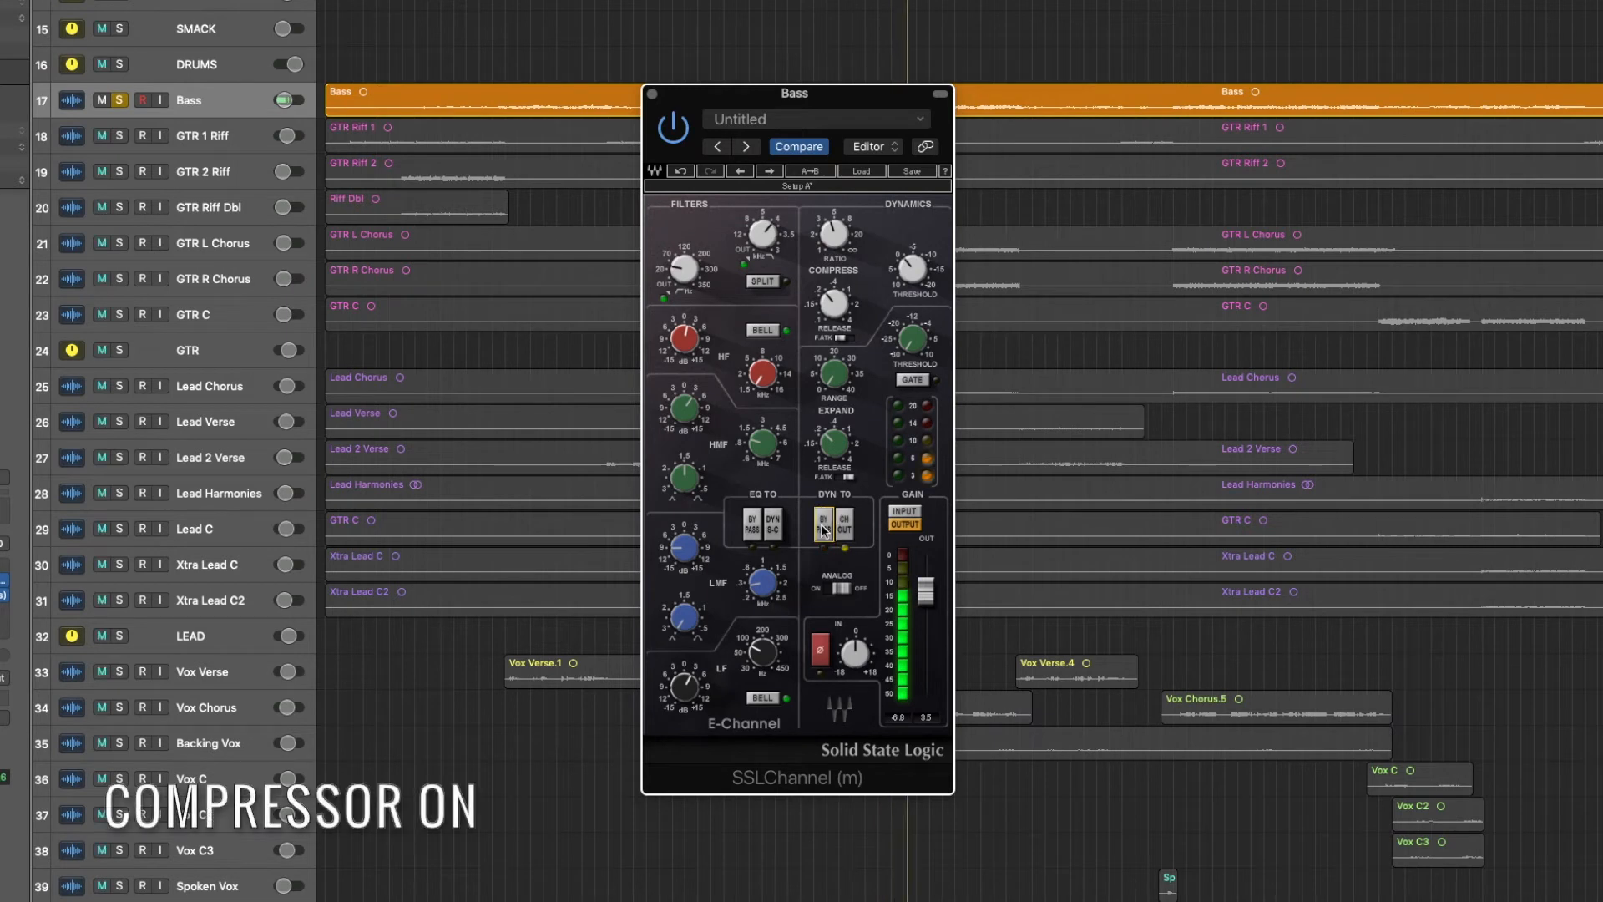
click(843, 338)
drag(834, 304, 838, 309)
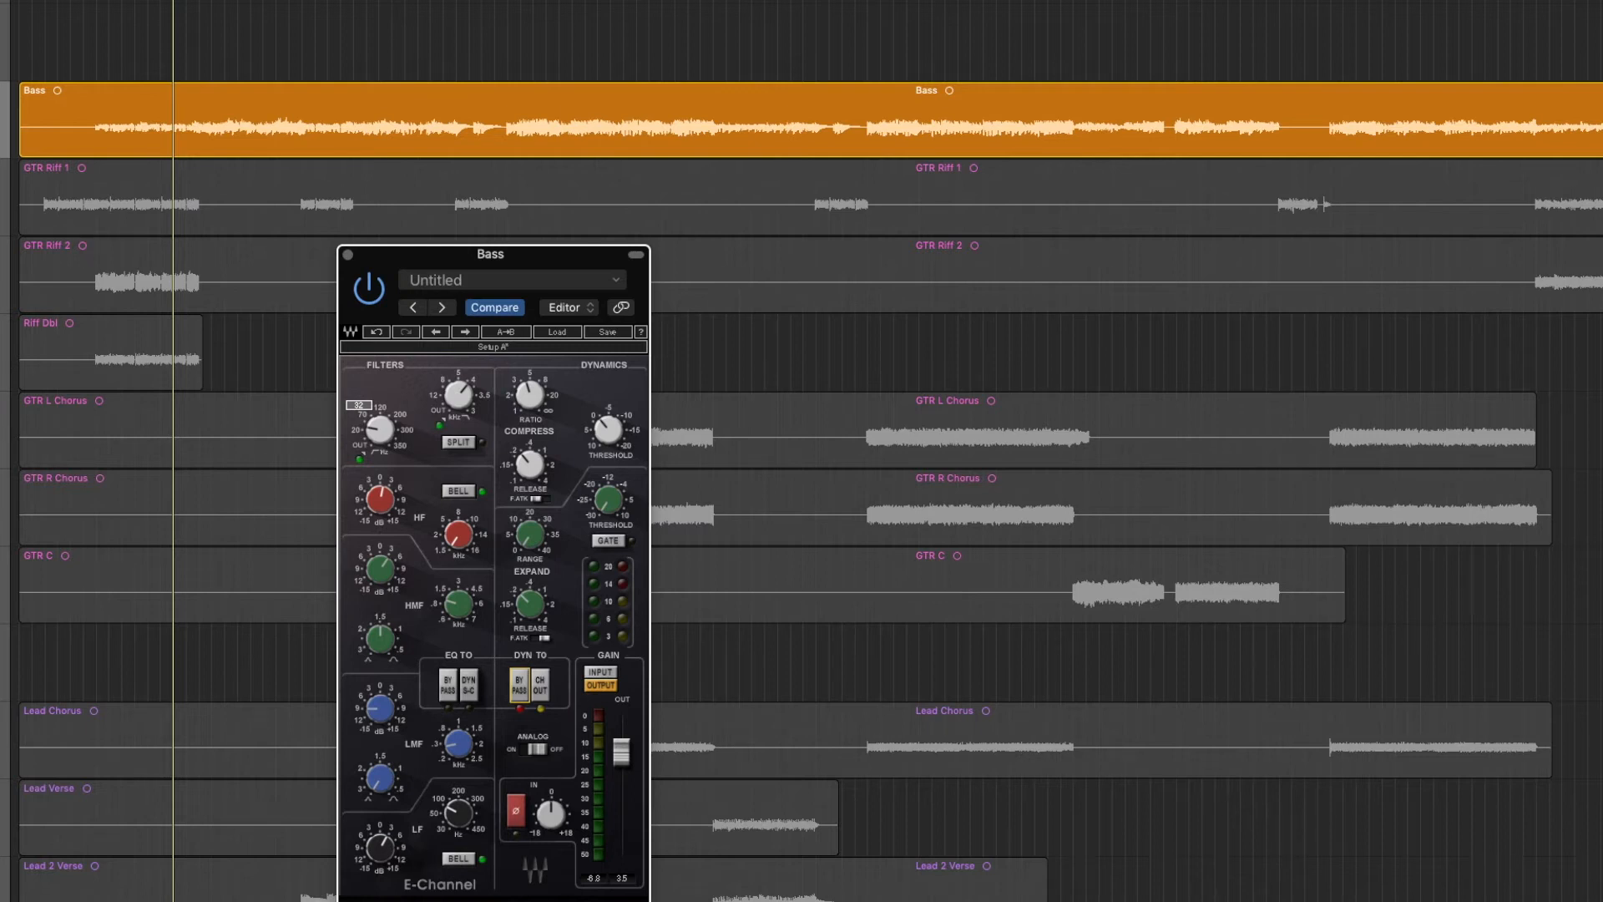
- Play the Bass track through SSLChannel, stop playback and close the plug-in window
click(277, 110)
key(space)
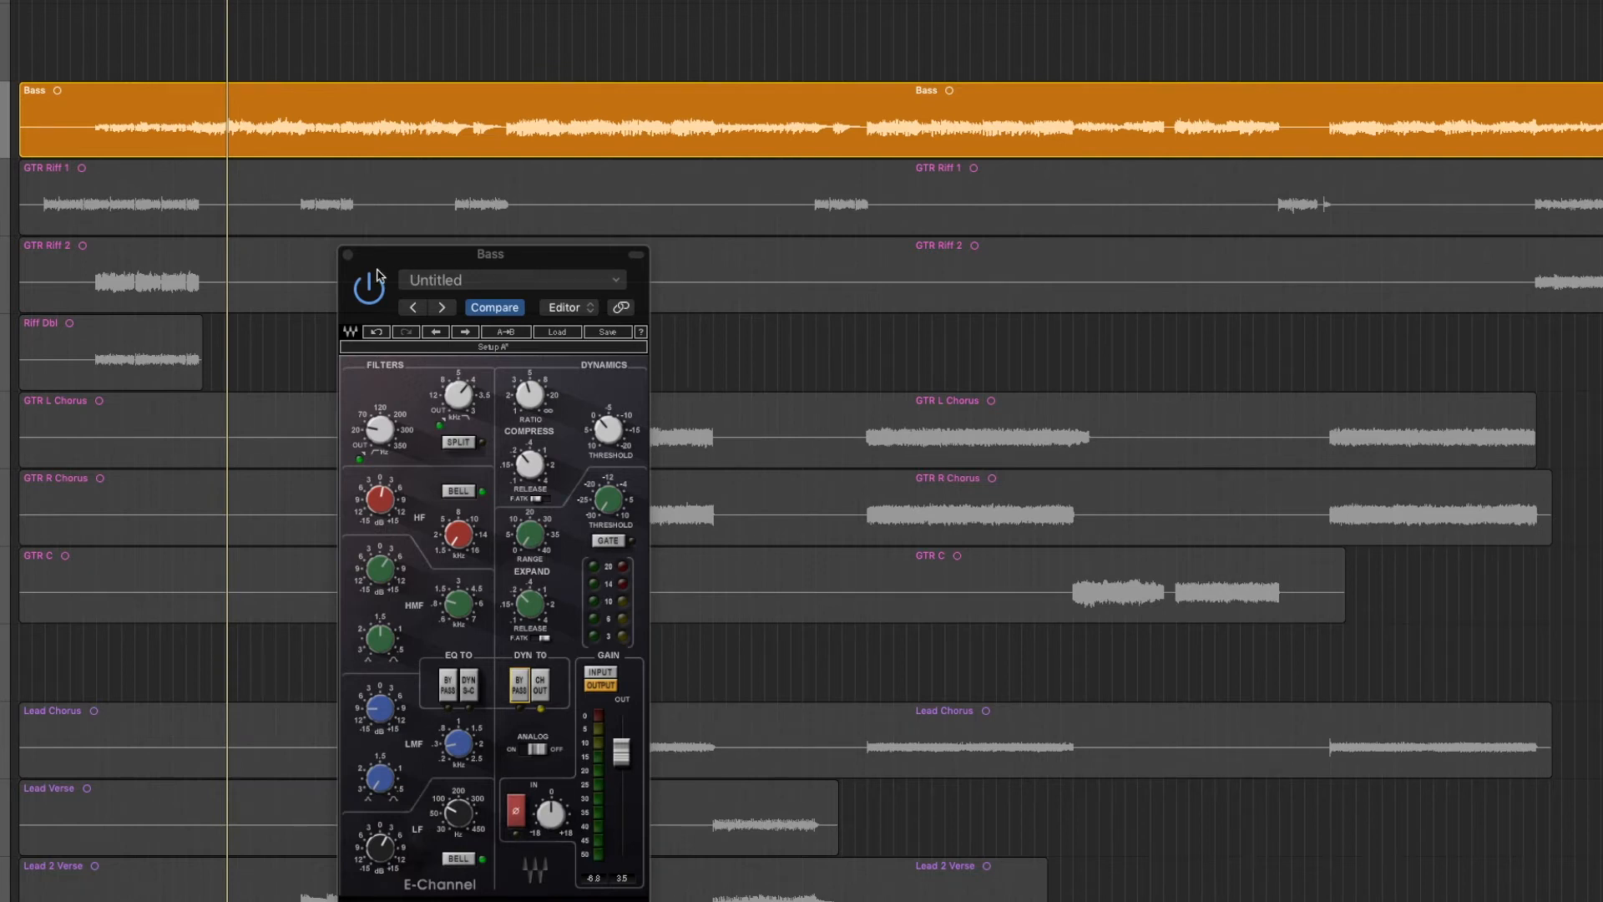
click(349, 256)
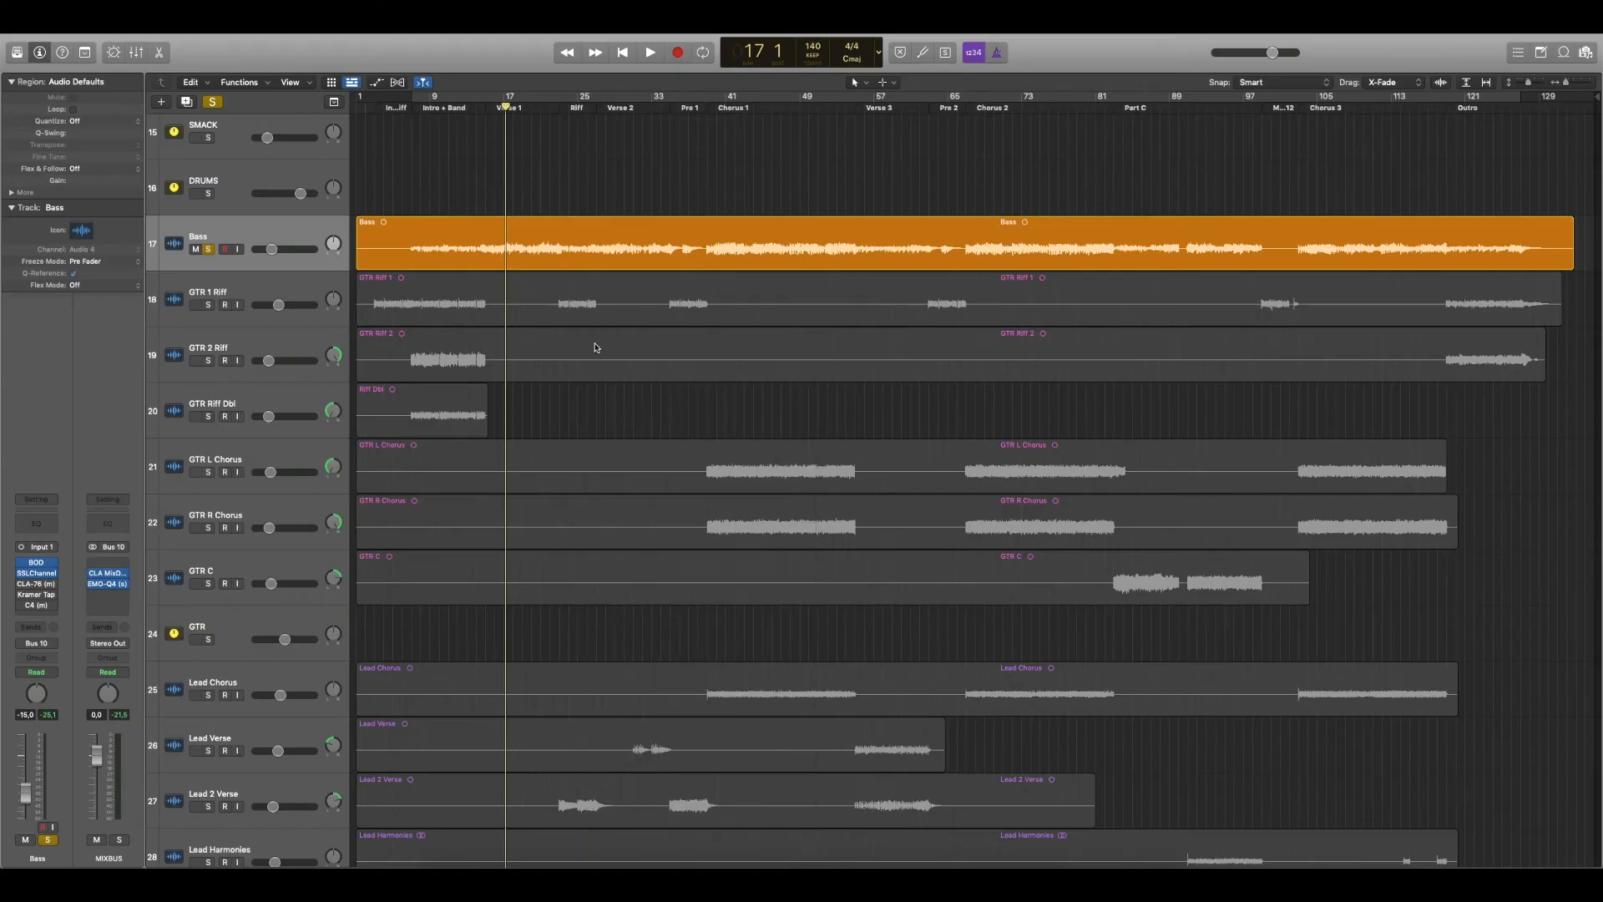
- Open the CLA-76 compressor on the Bass track, compare playback with it bypassed and active, and leave it on
click(37, 586)
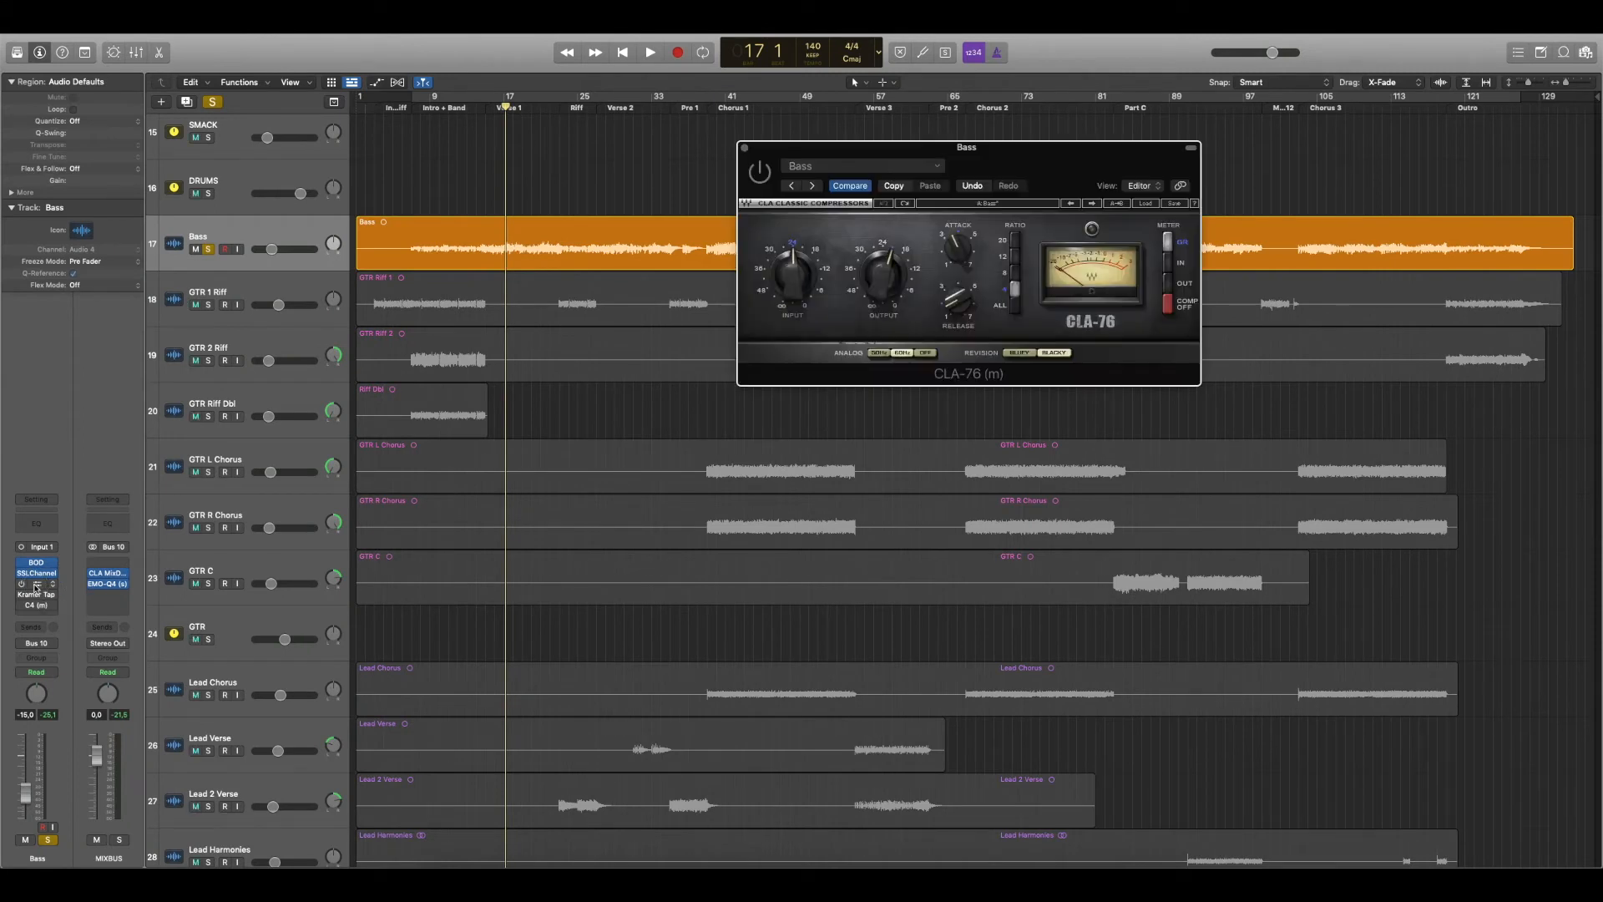
click(763, 176)
key(space)
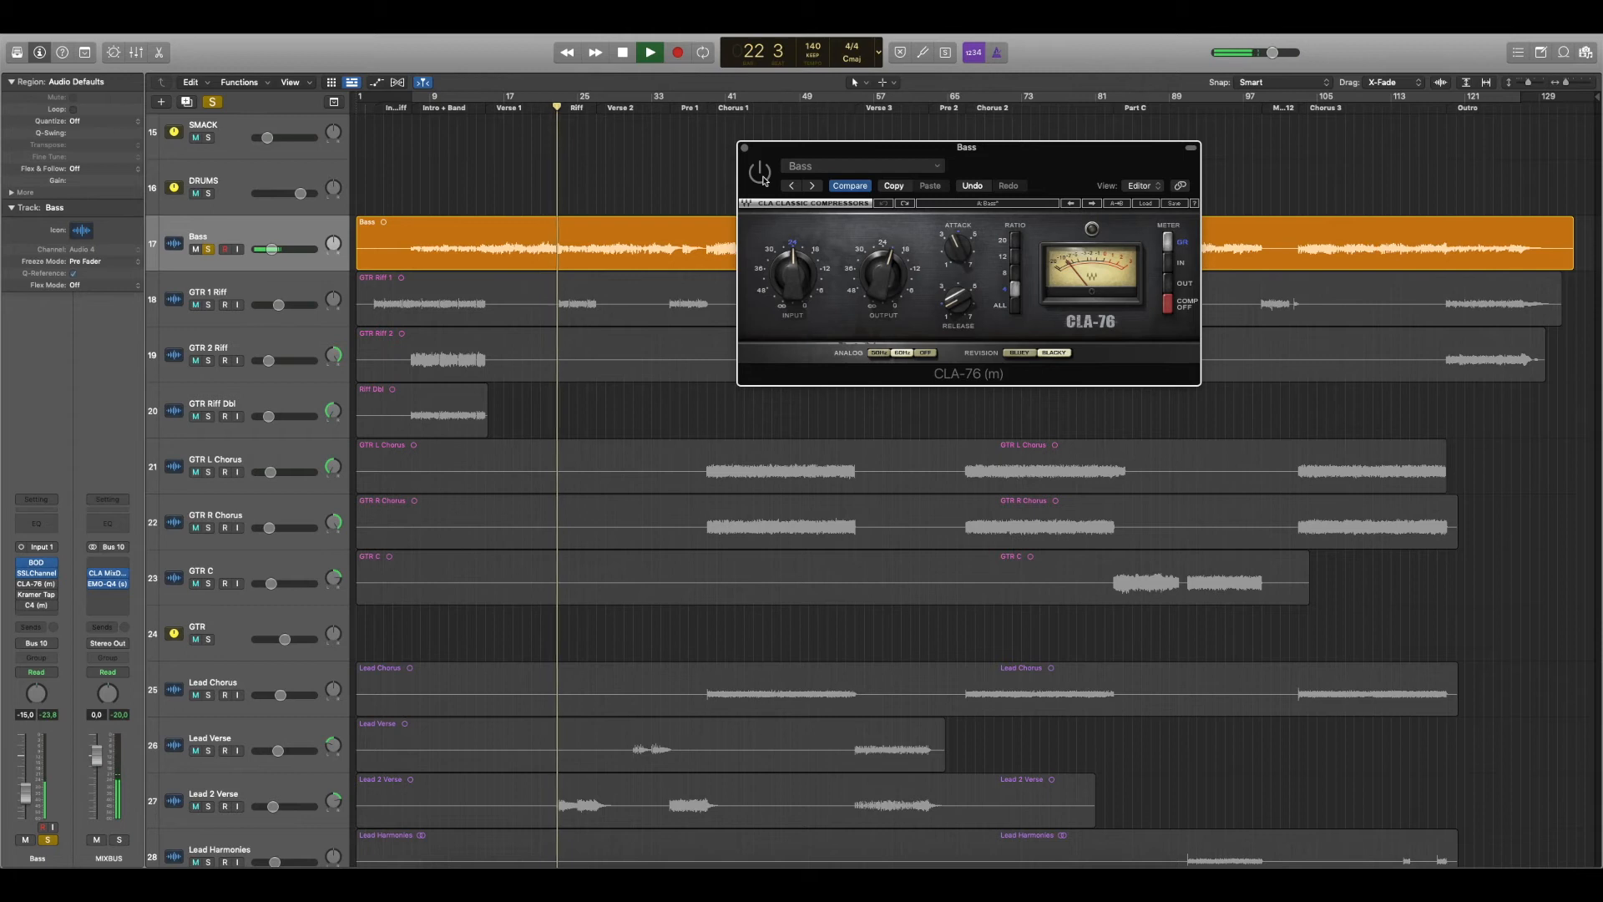
key(space)
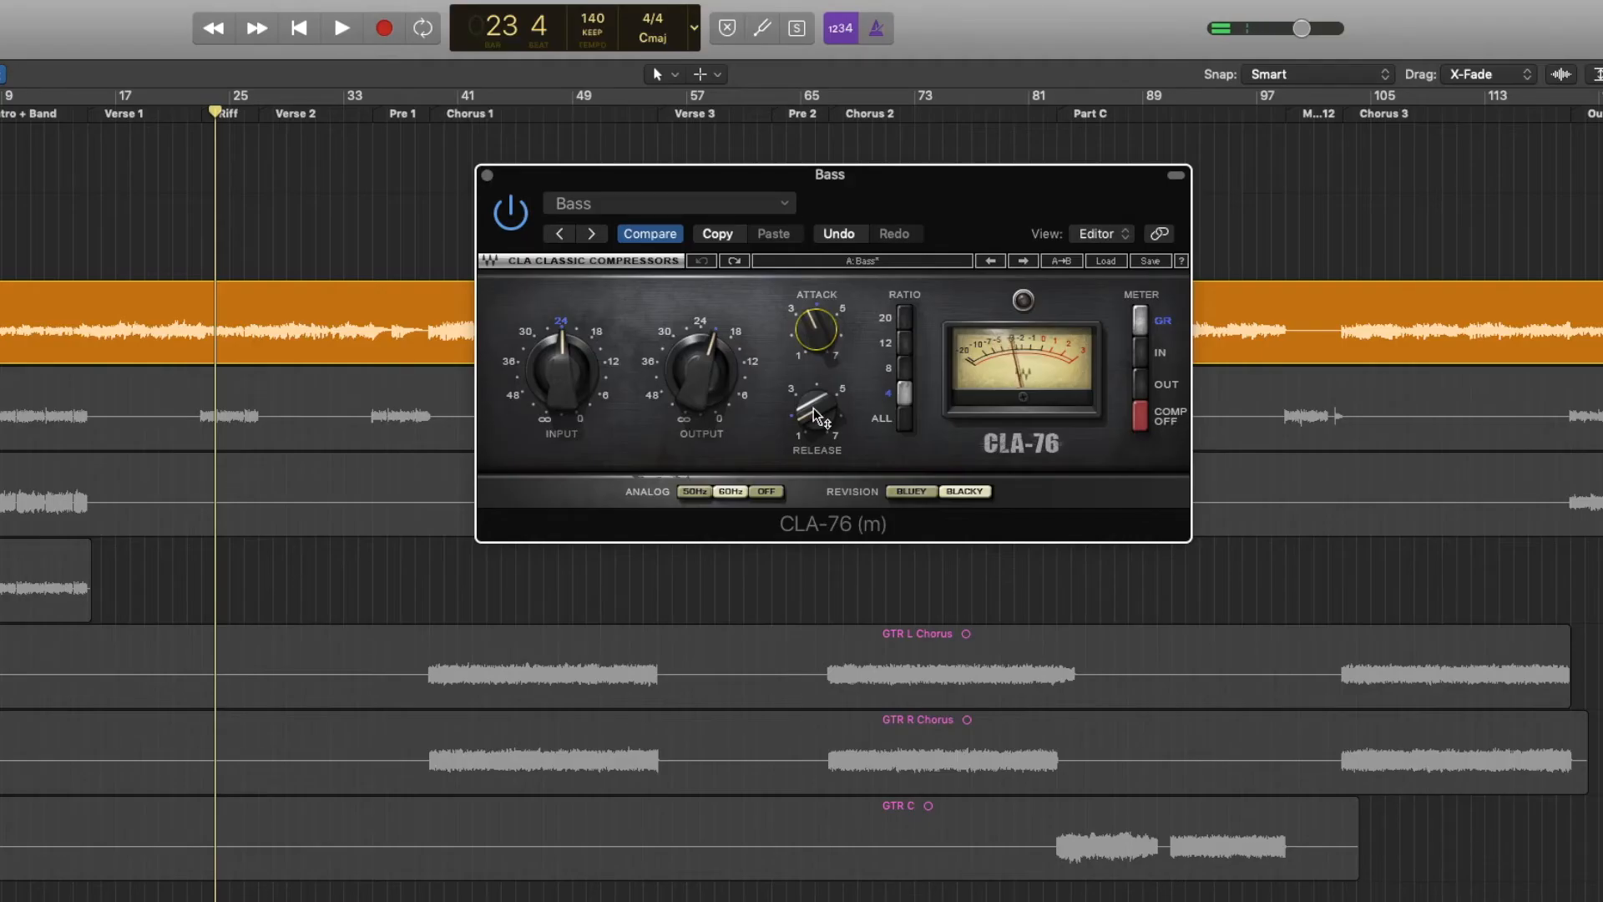
- Raise the CLA-76's release to about 3.5 while playing the bass from bar 22, and compare it bypassed and active
click(815, 415)
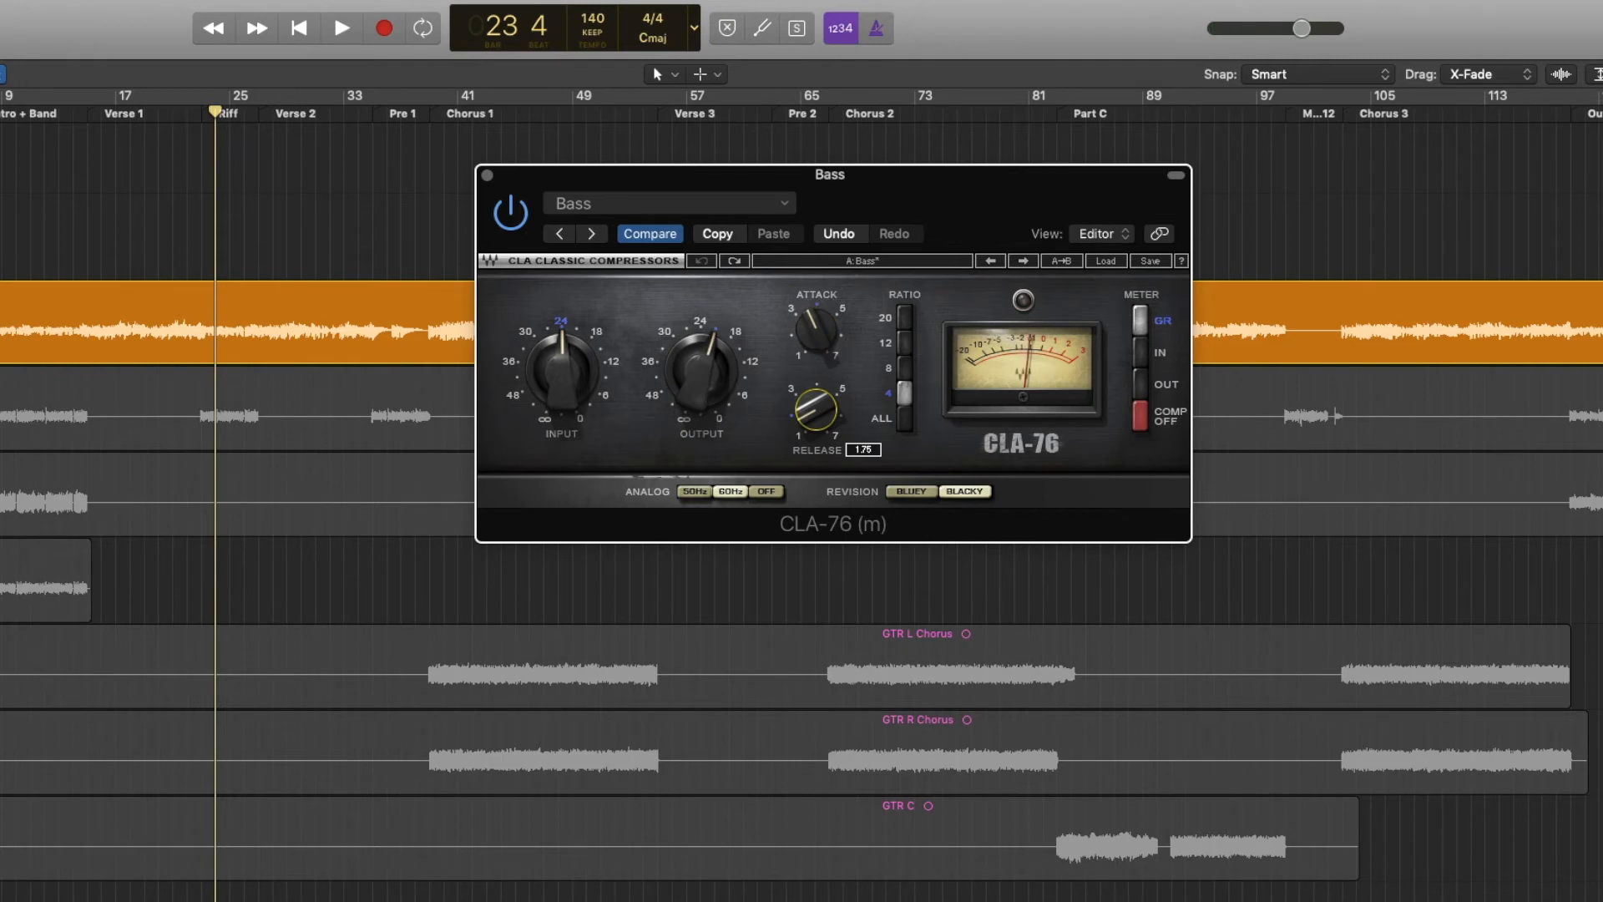
drag(815, 409, 816, 391)
click(186, 121)
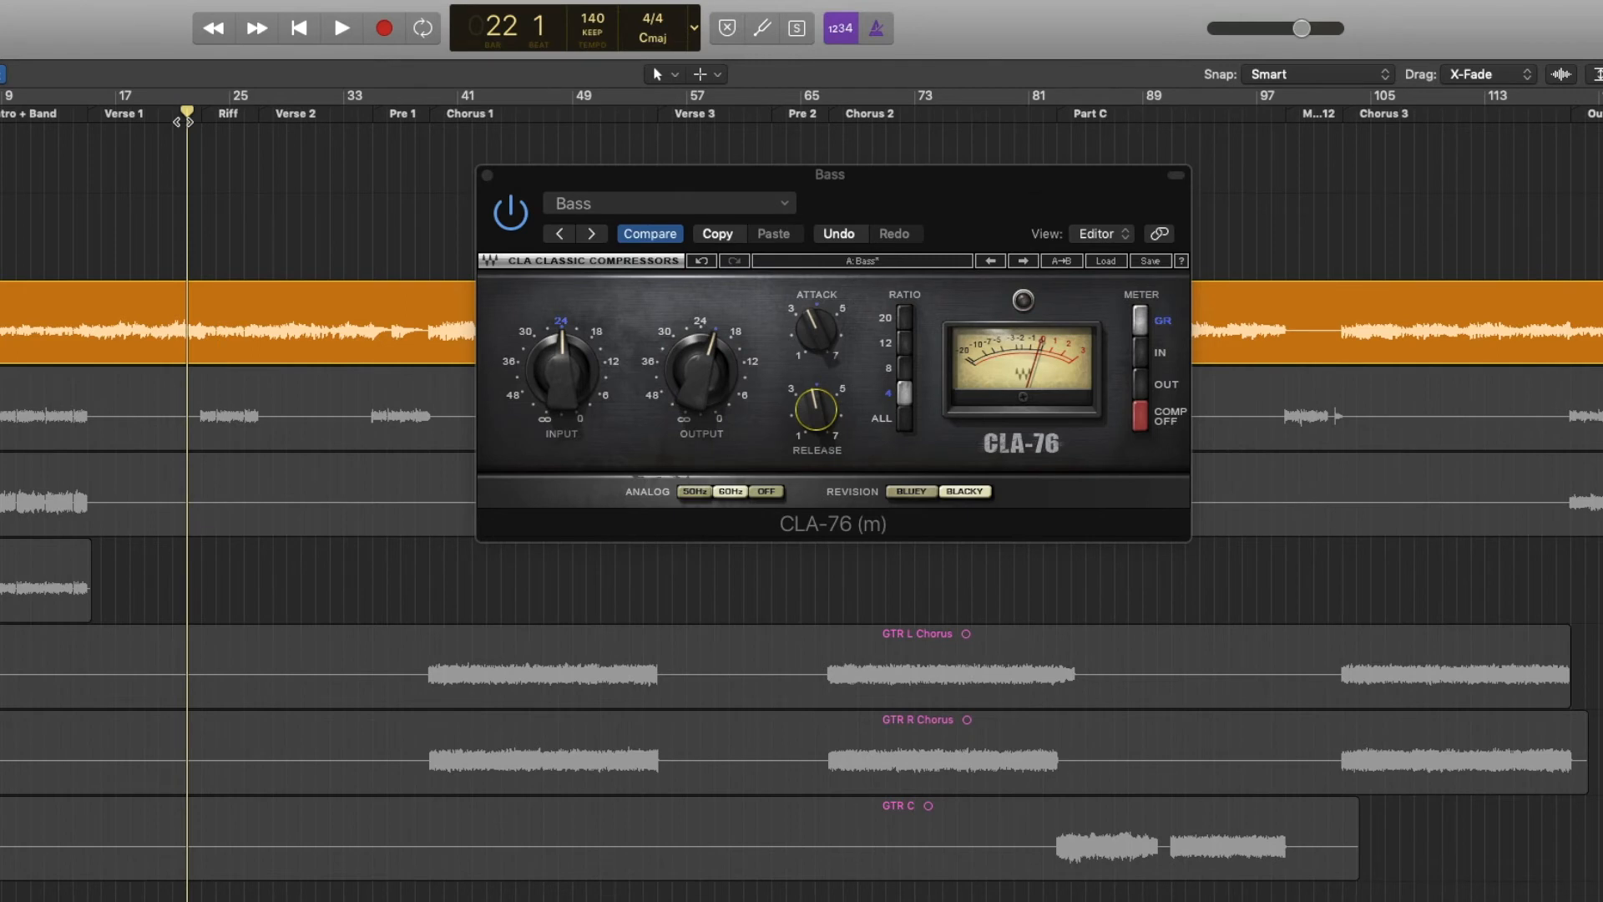
key(space)
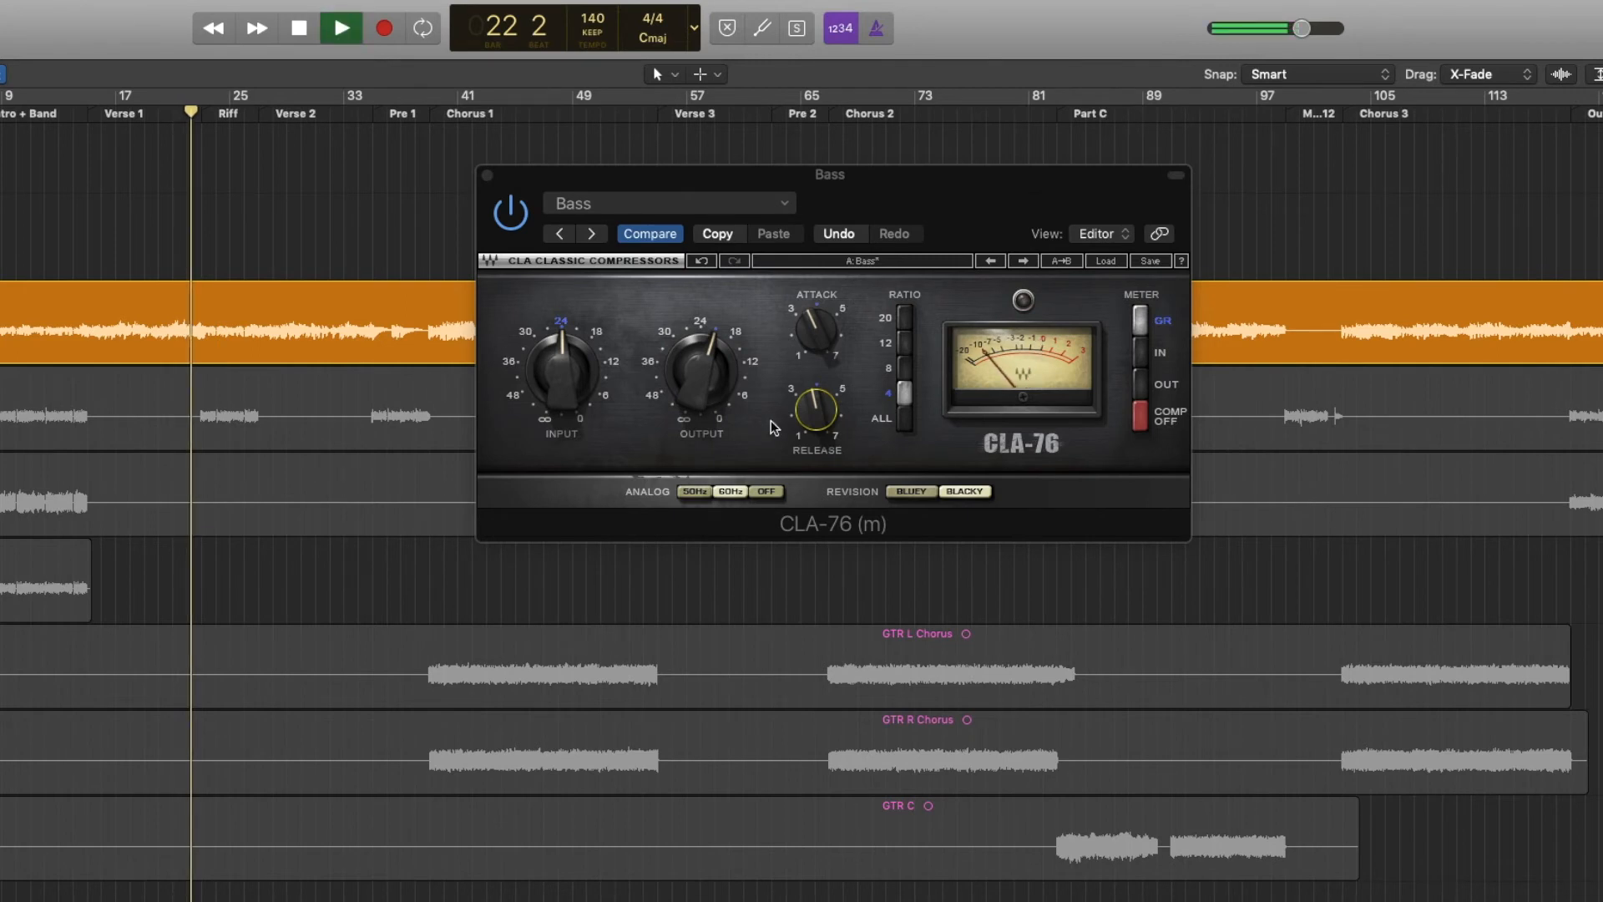
drag(815, 411, 815, 402)
click(511, 217)
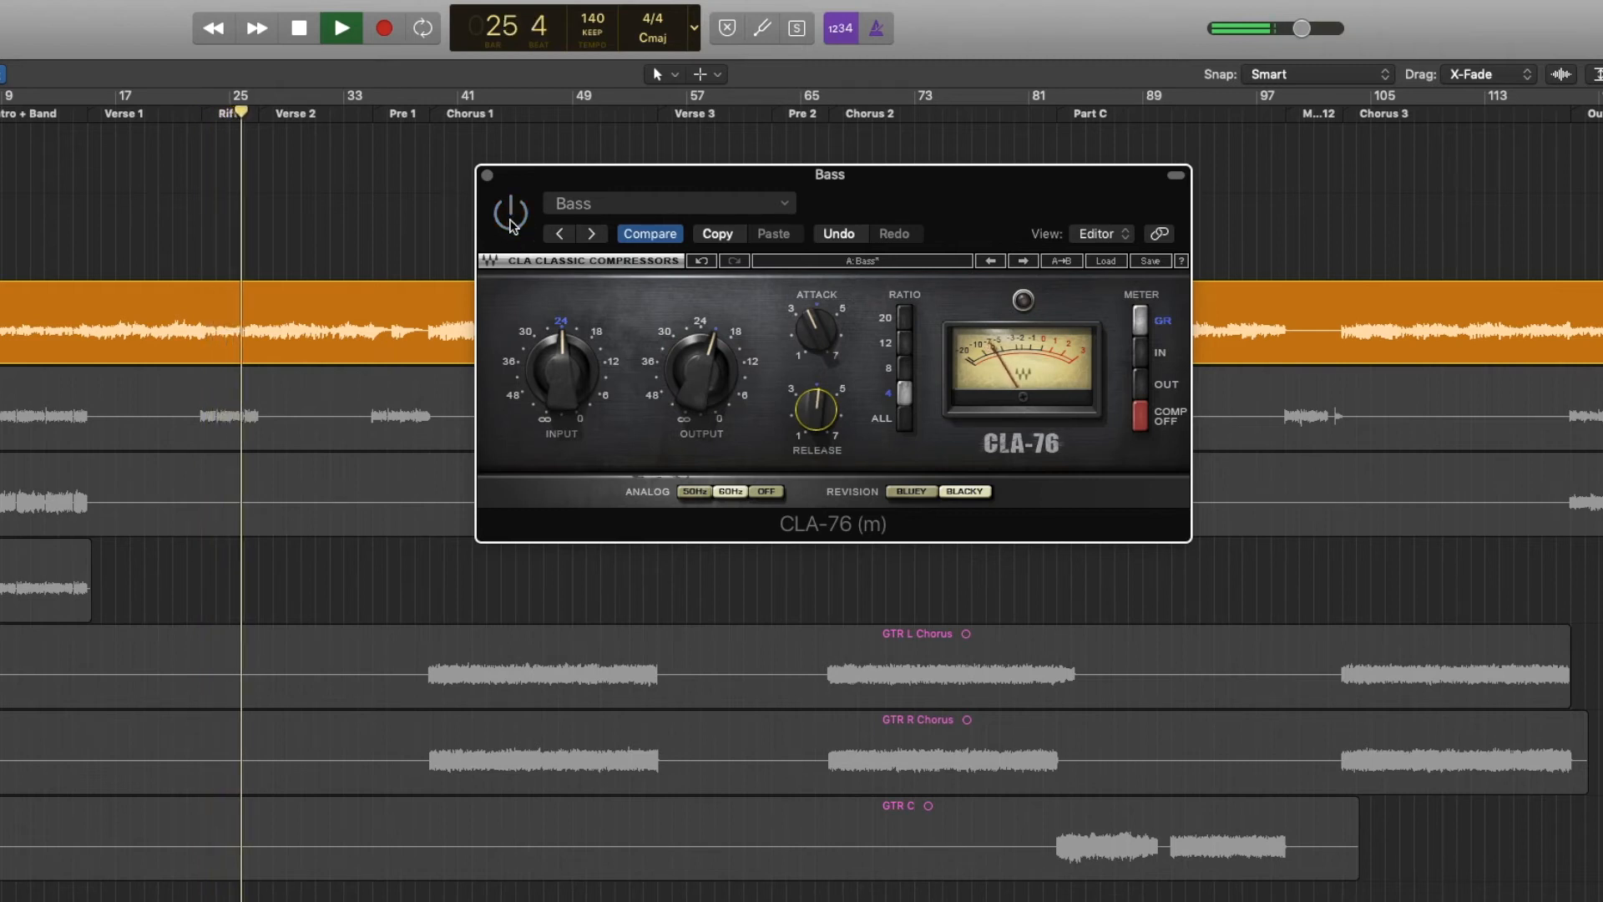
click(512, 217)
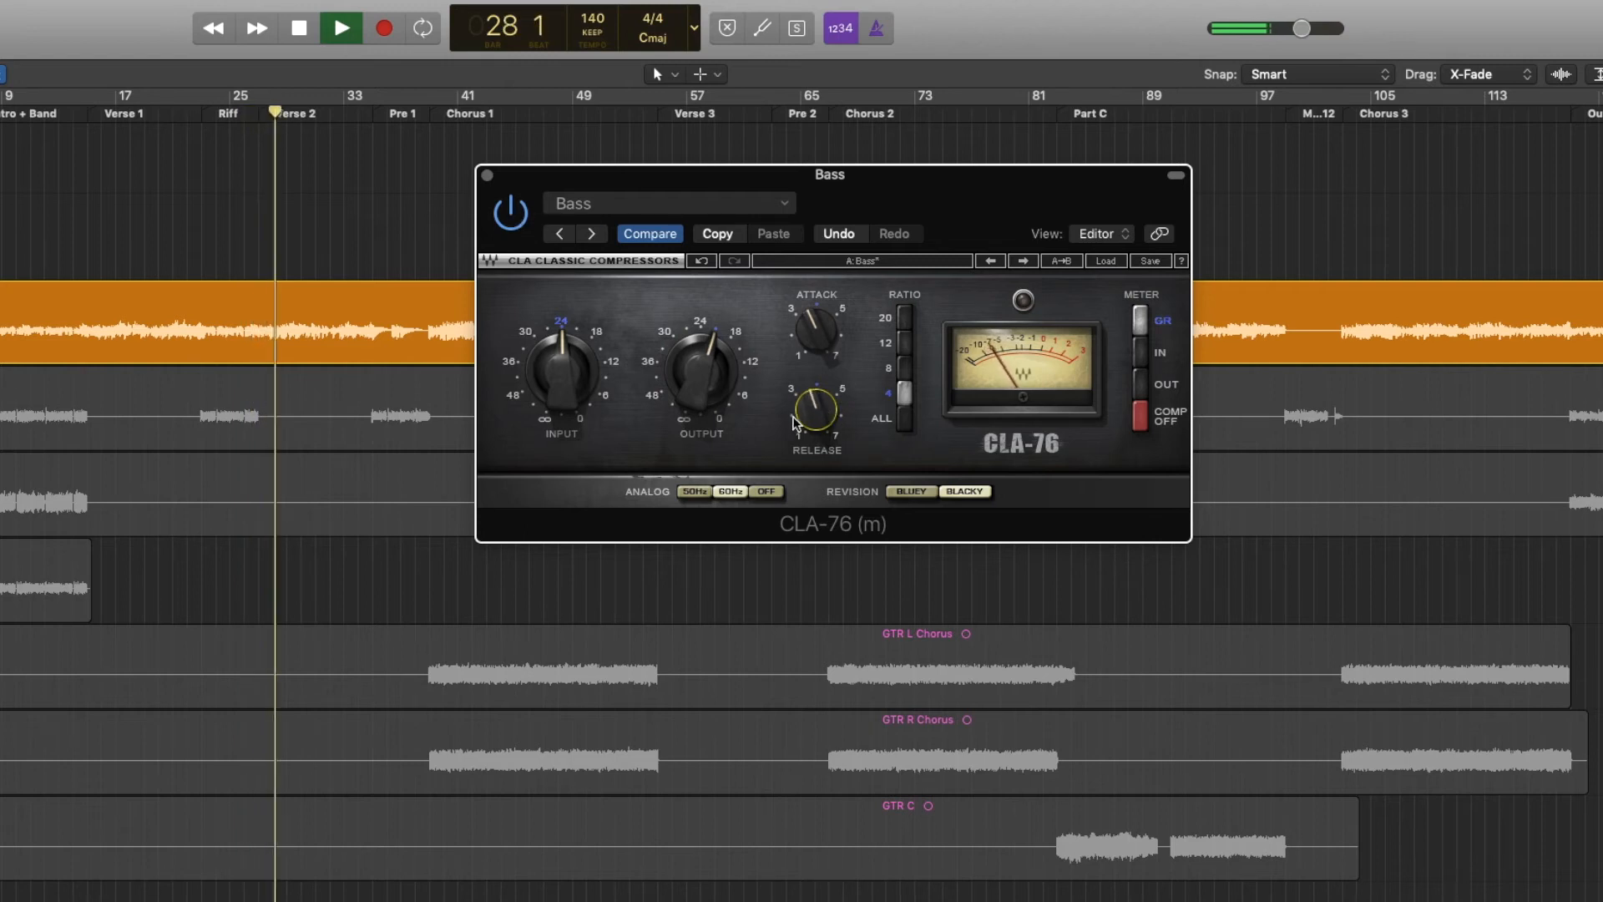
- Try a CLA-76 release of 6.72 during playback, stop, and bring the release back down
mouse_move(821, 428)
key(space)
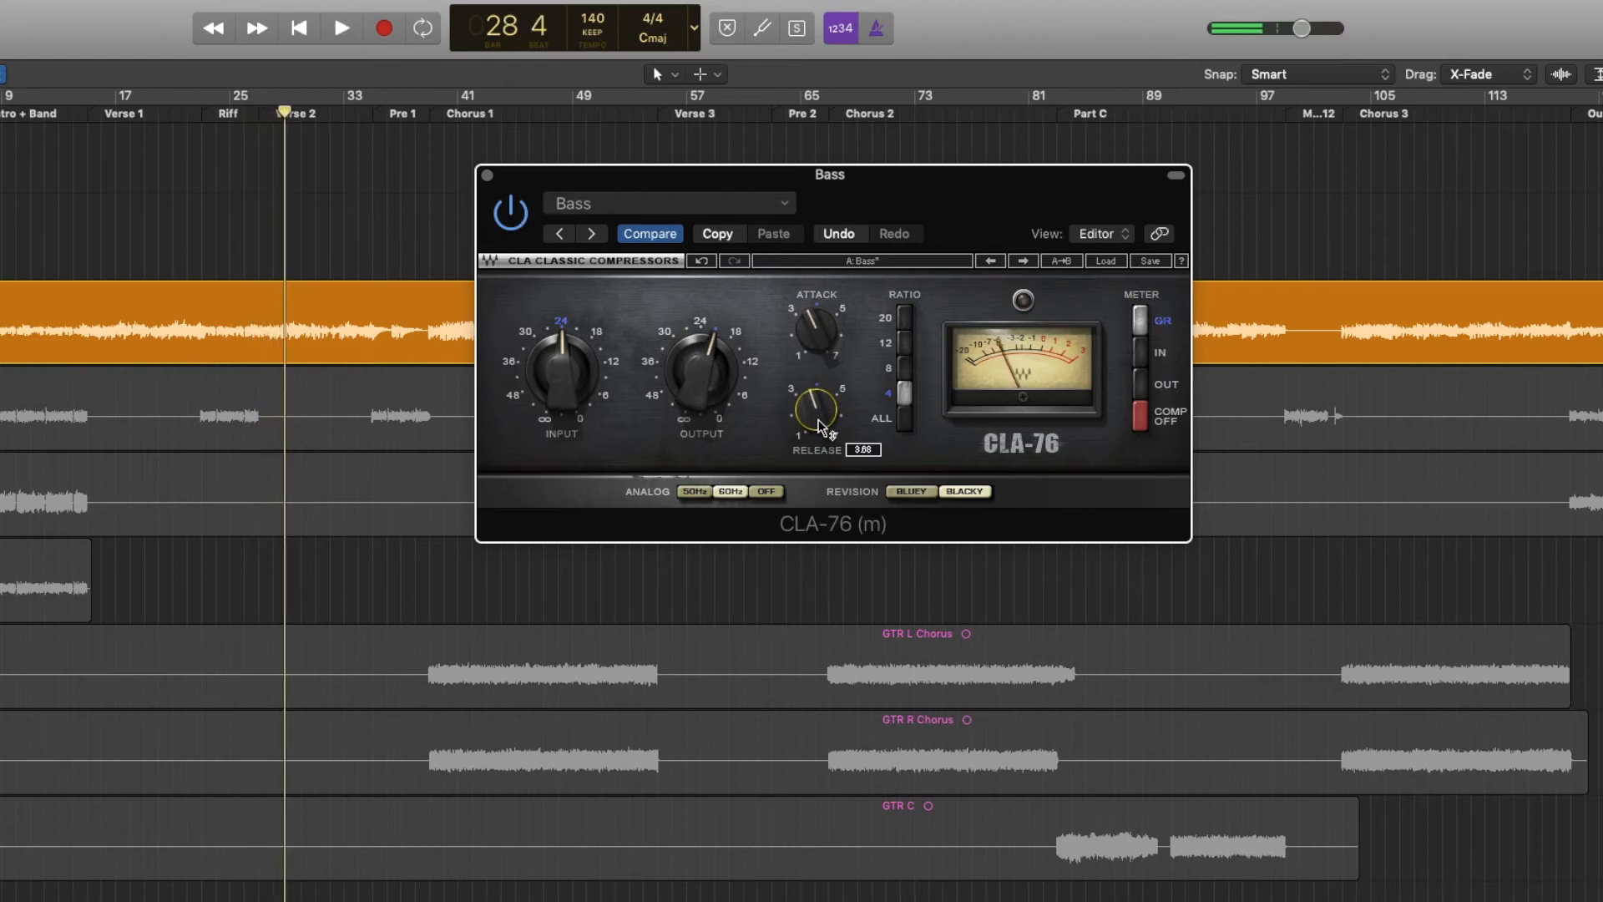
drag(823, 422, 822, 388)
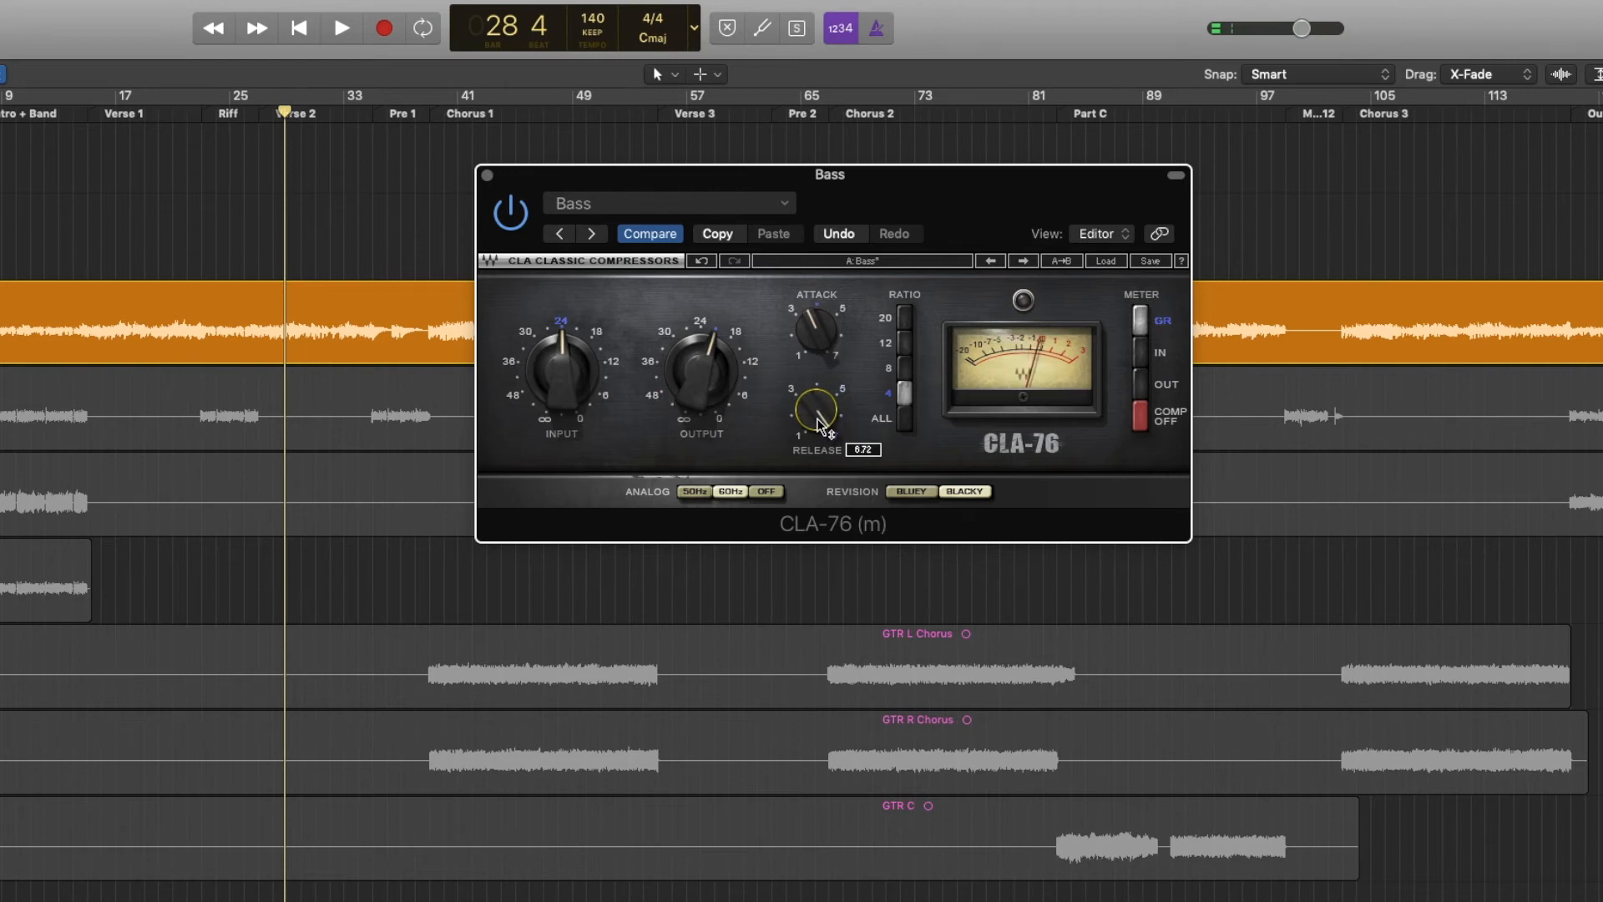
key(space)
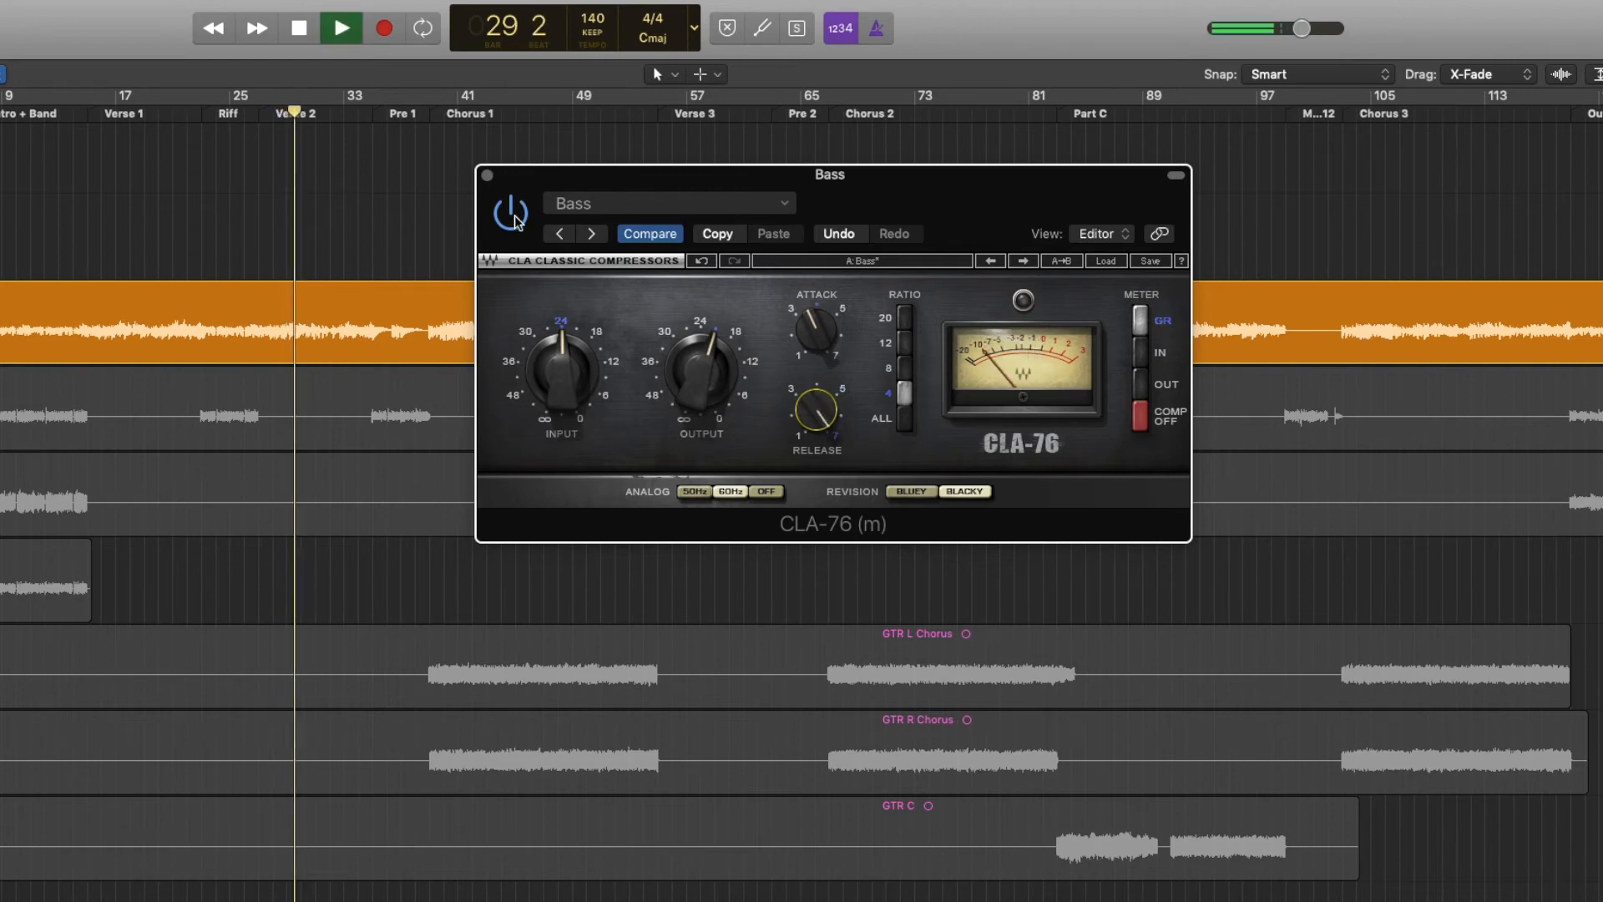
mouse_move(820, 413)
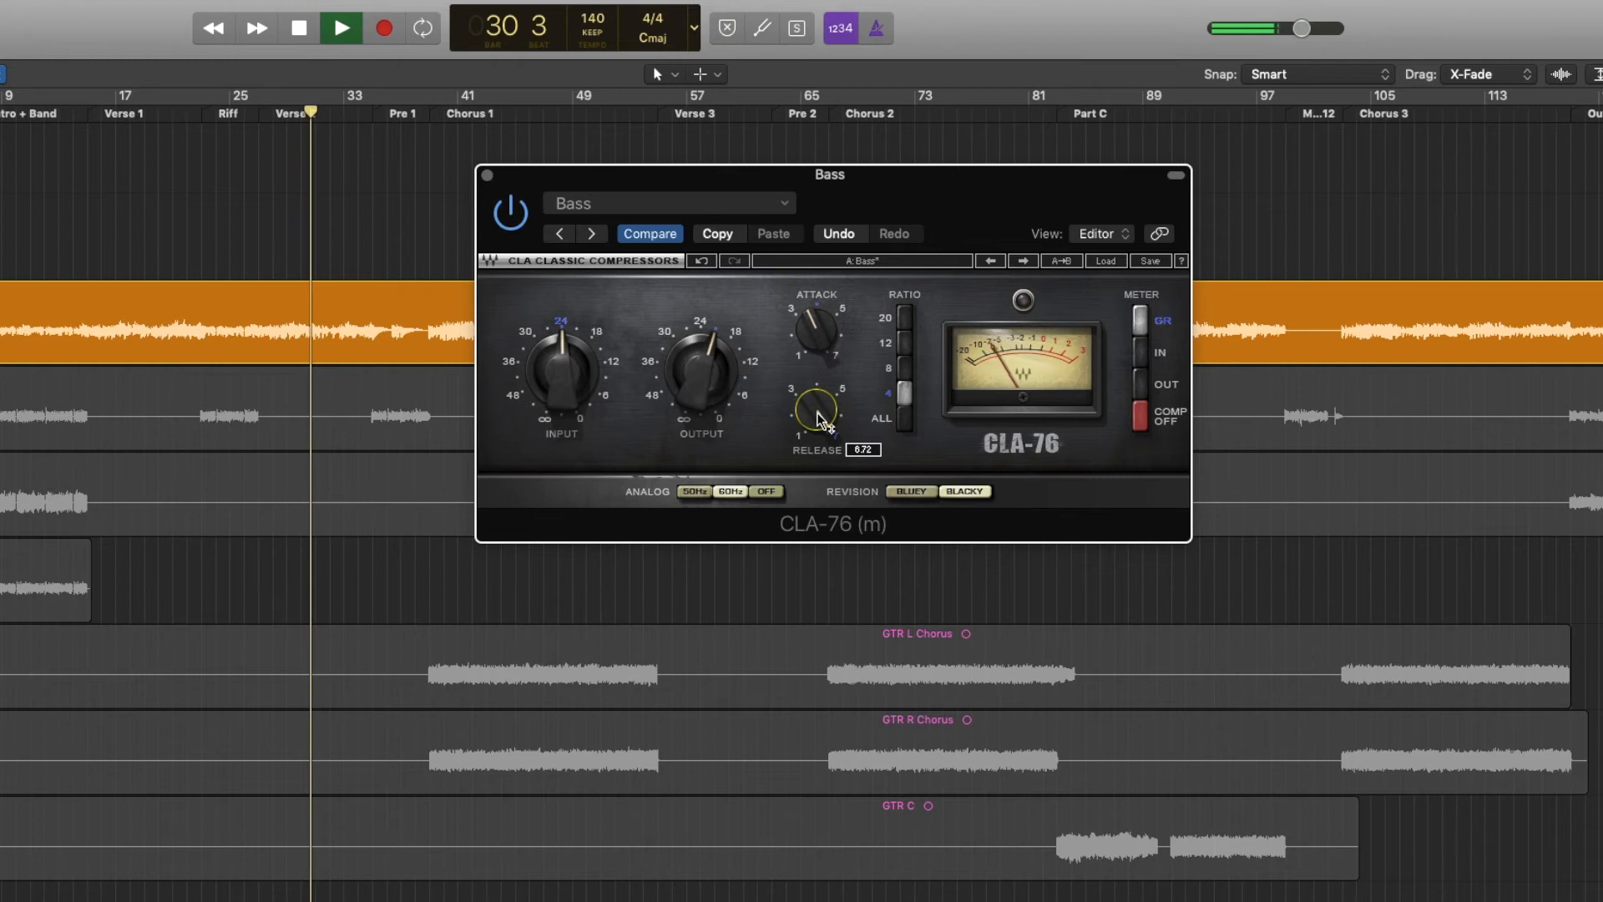
key(space)
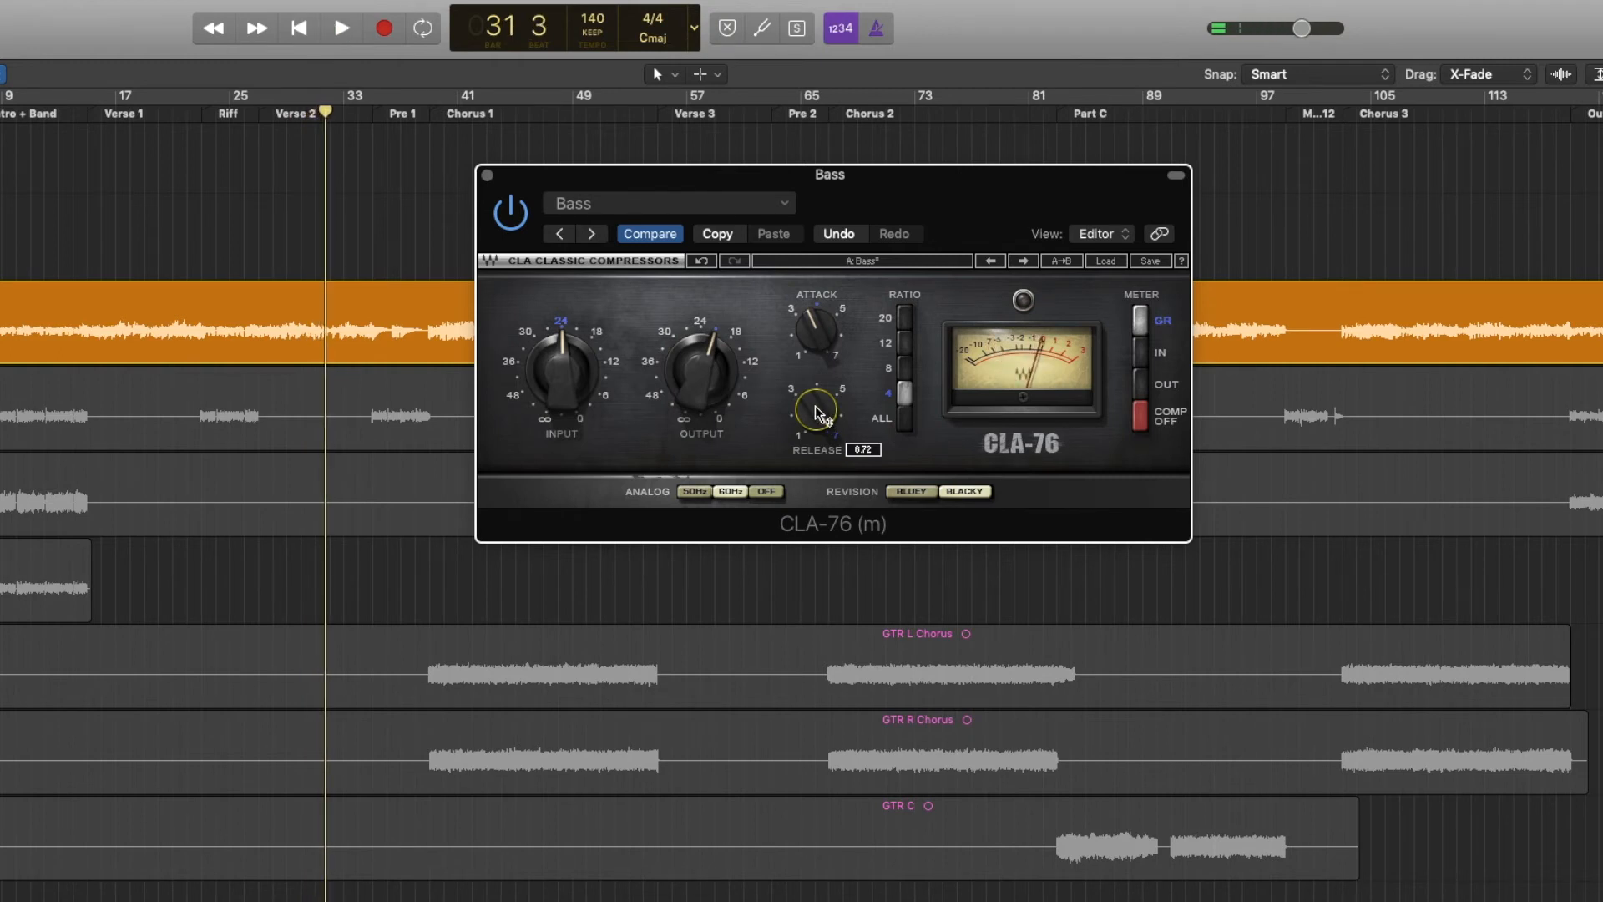
drag(817, 411, 817, 427)
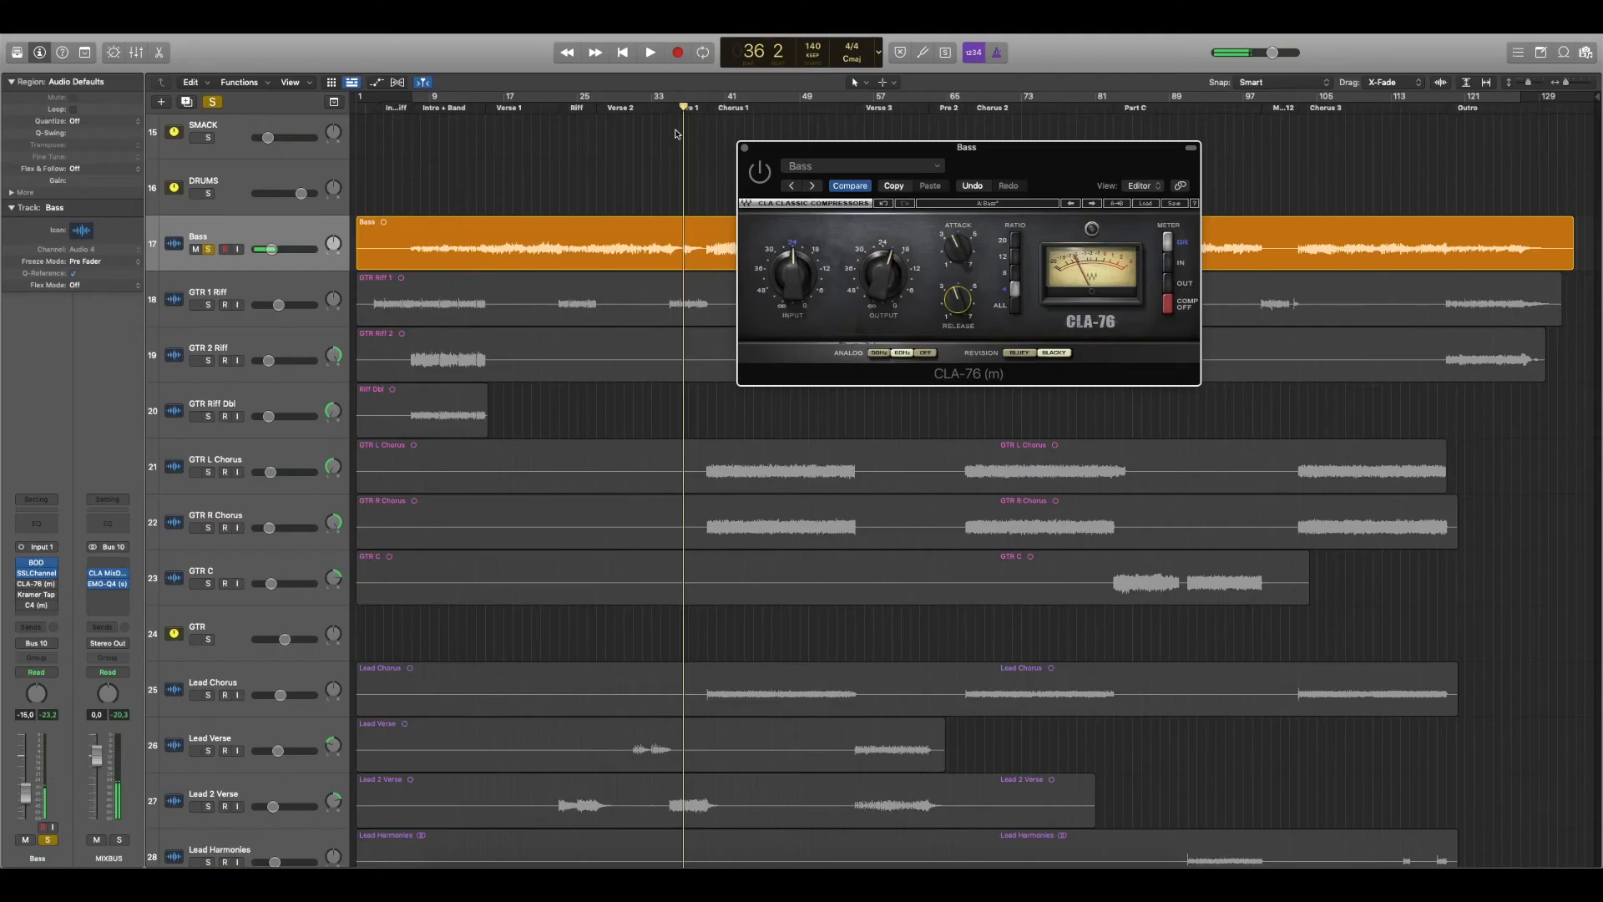
- Play the bass from bar 35 to compare the CLA-76 bypassed and active, leave it on and close its window
click(364, 114)
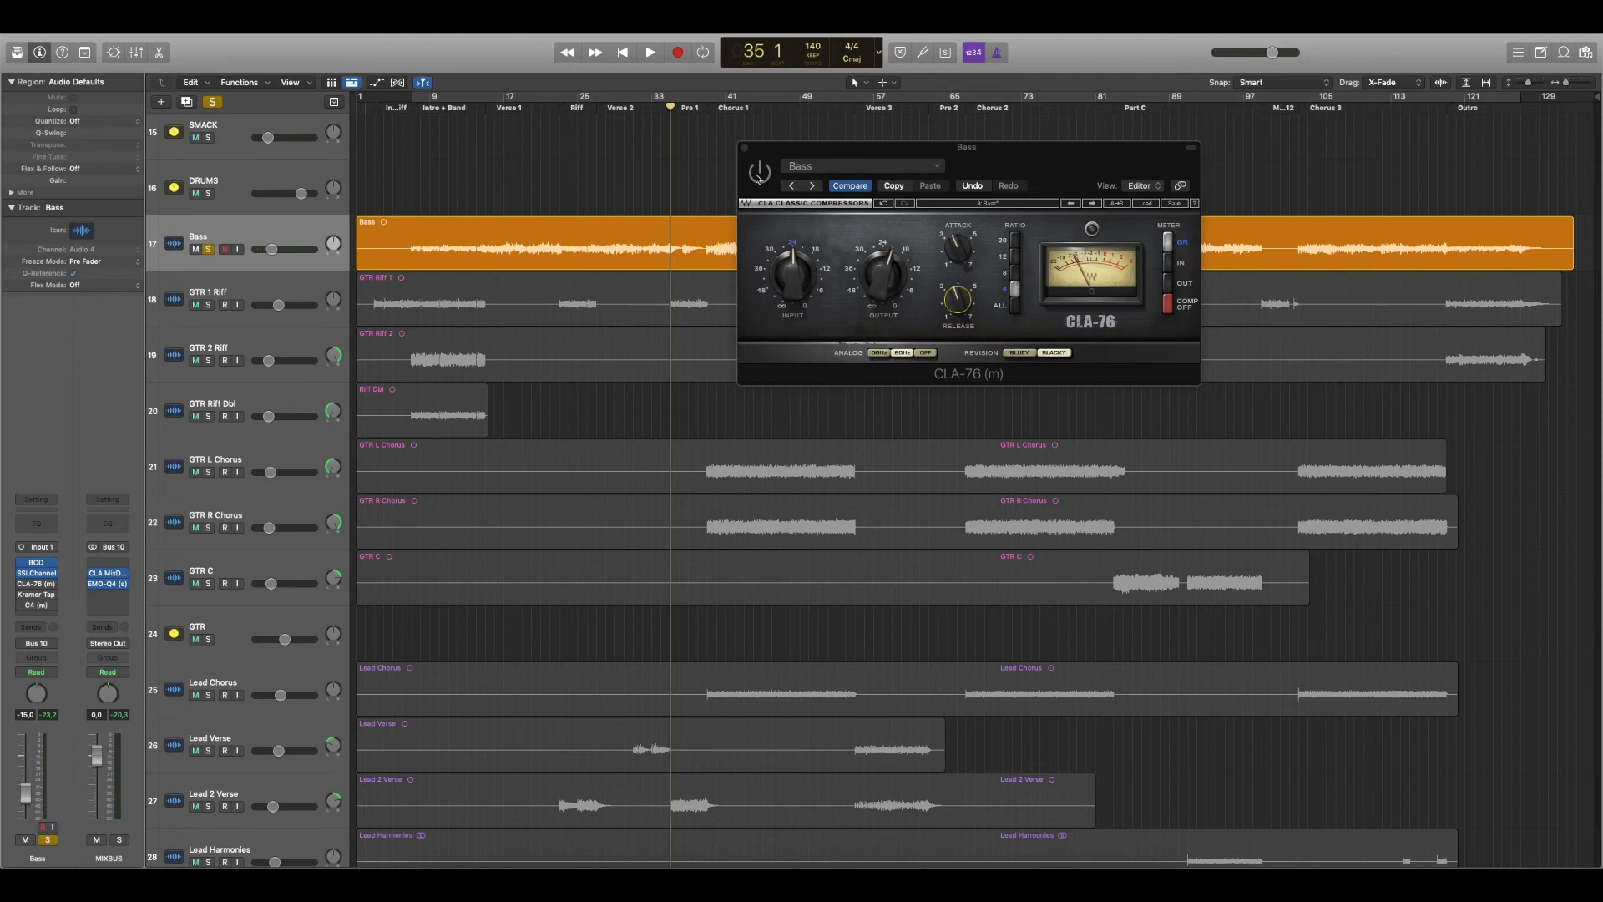
key(space)
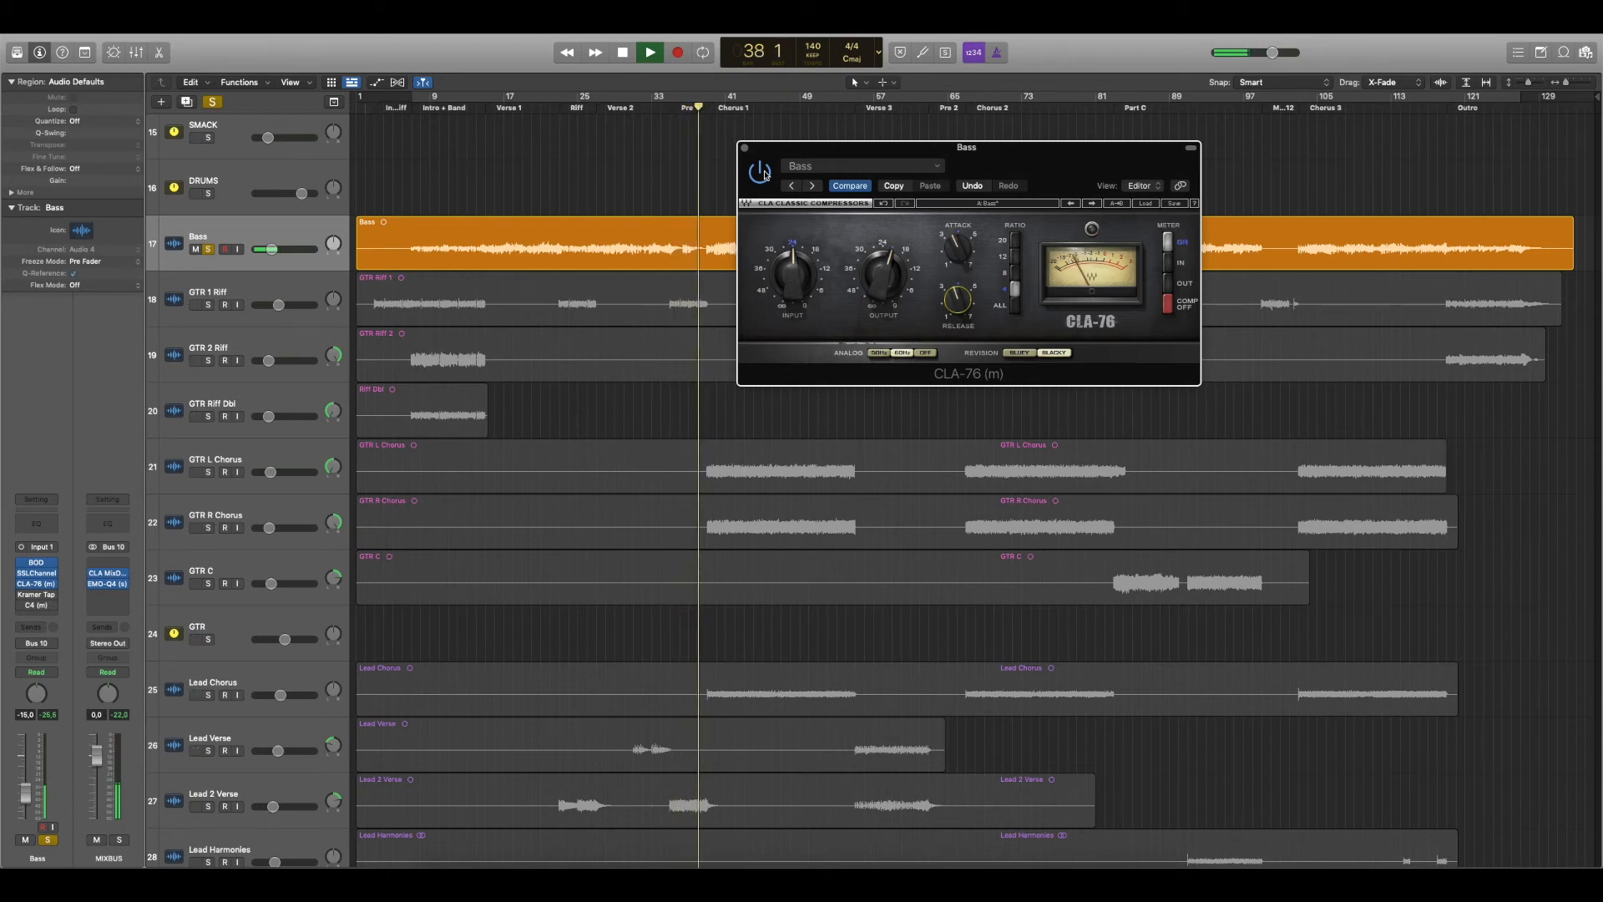
key(space)
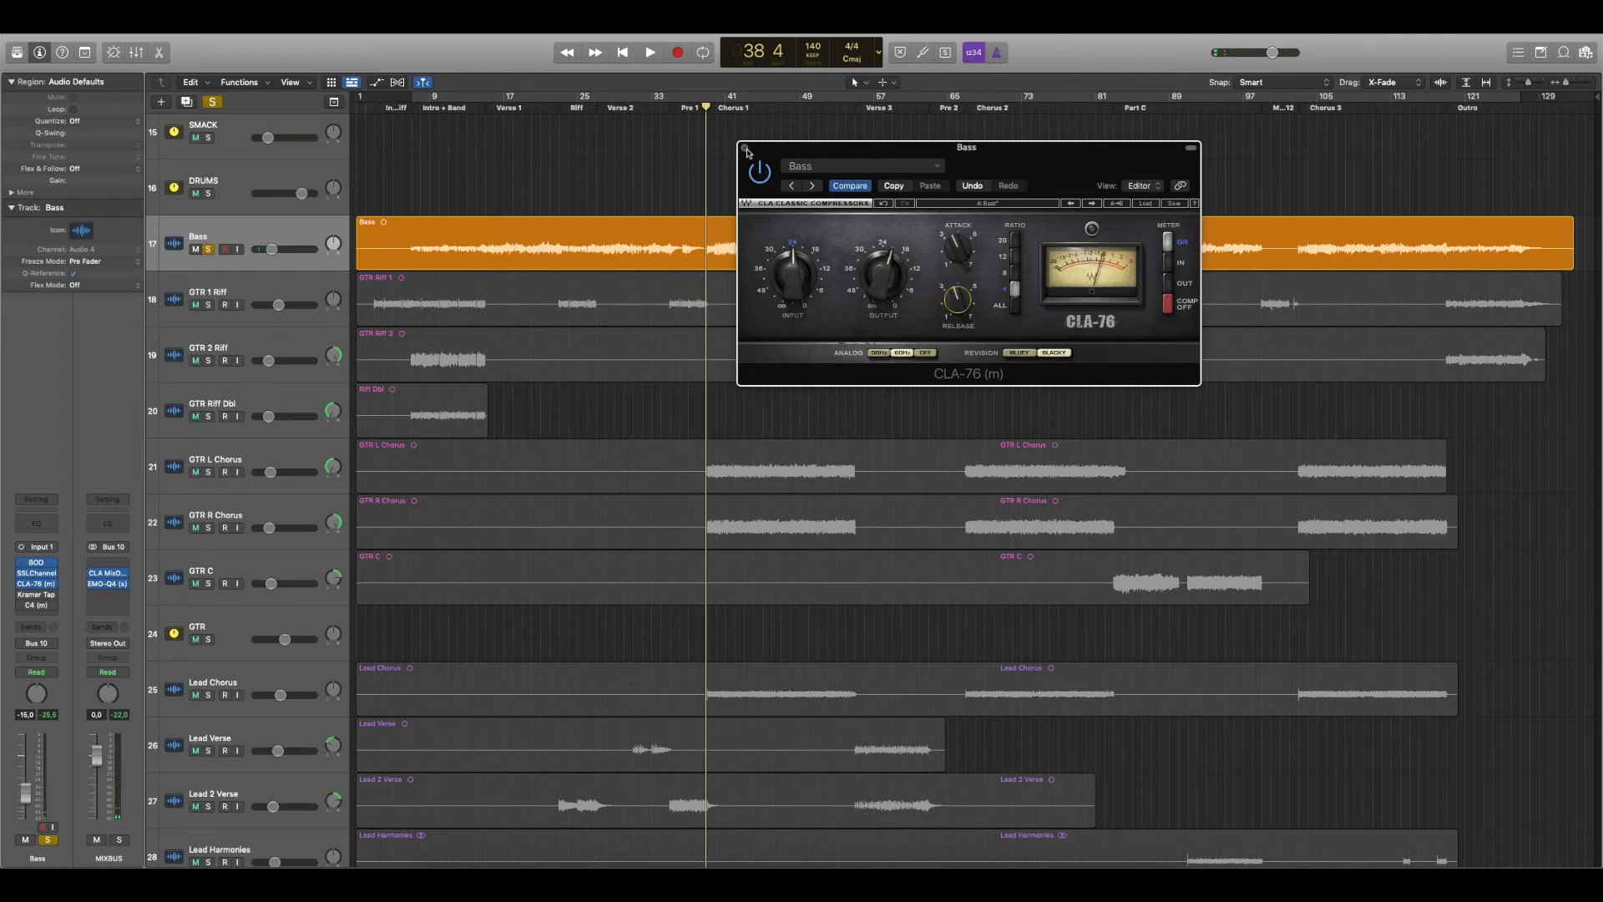
click(746, 149)
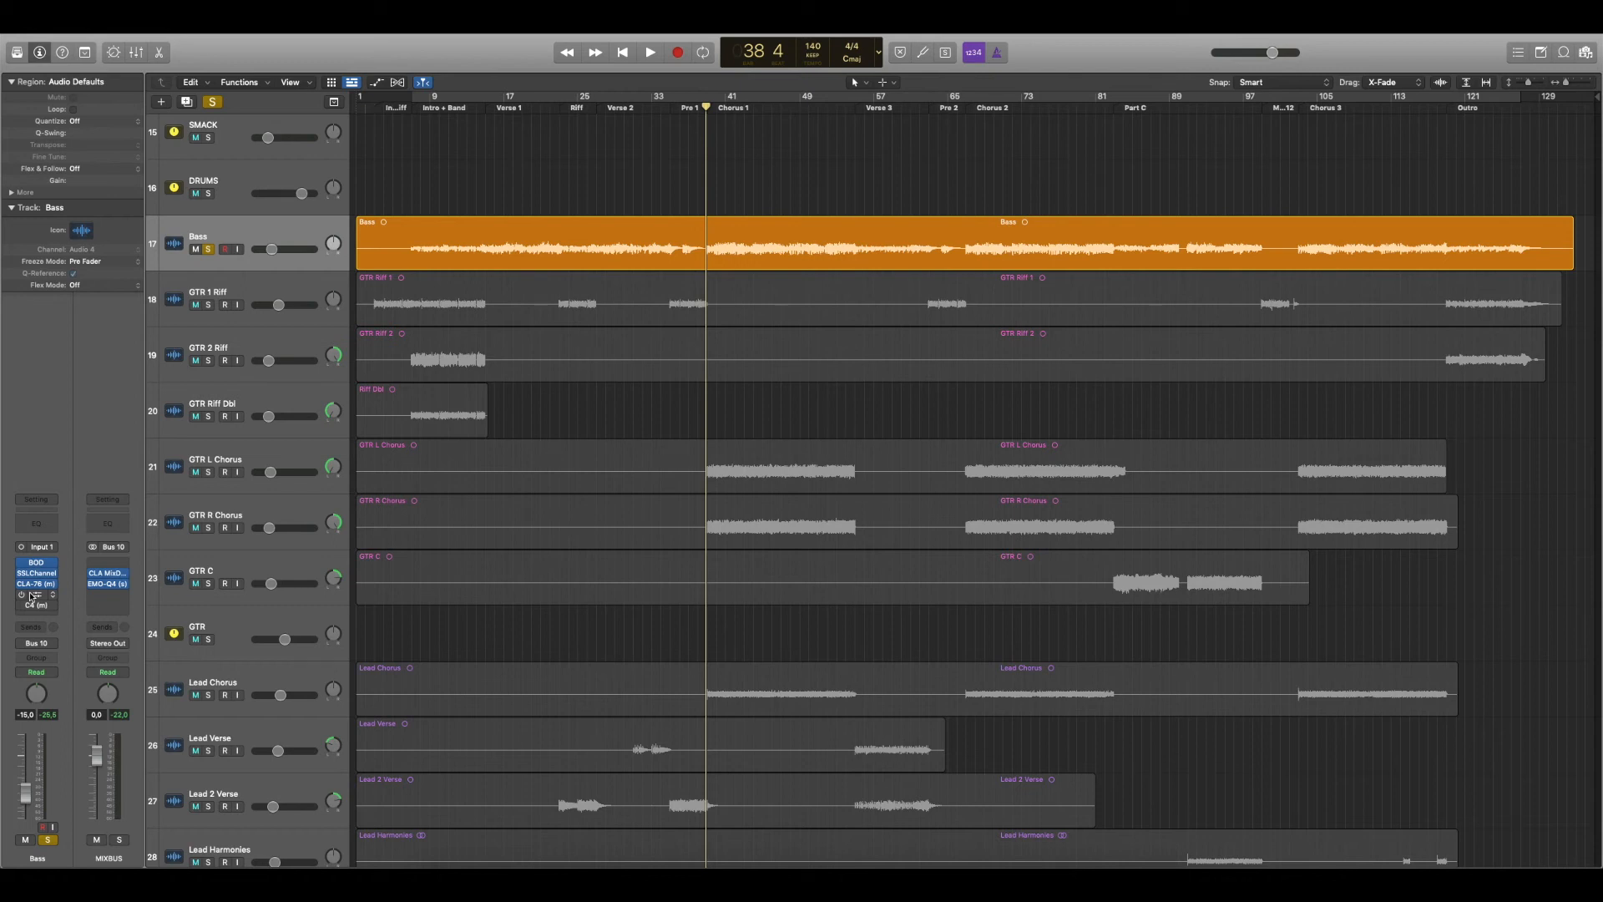
- Open Kramer Tape on the Bass track, compare playback with it bypassed and active, leave it on and close its window
click(32, 596)
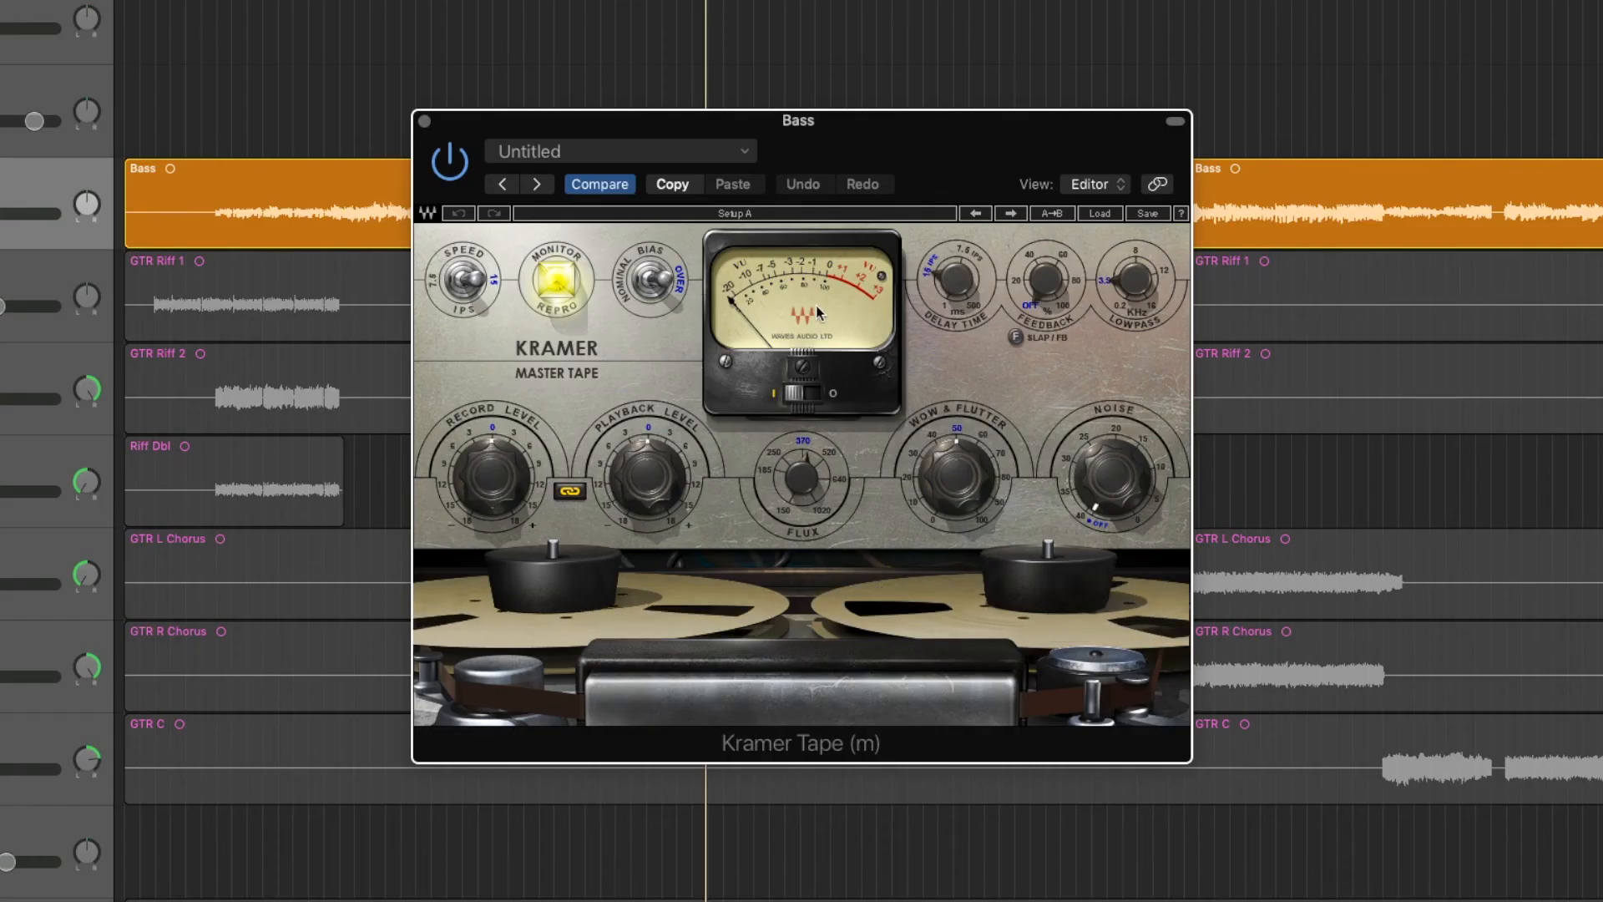
click(458, 171)
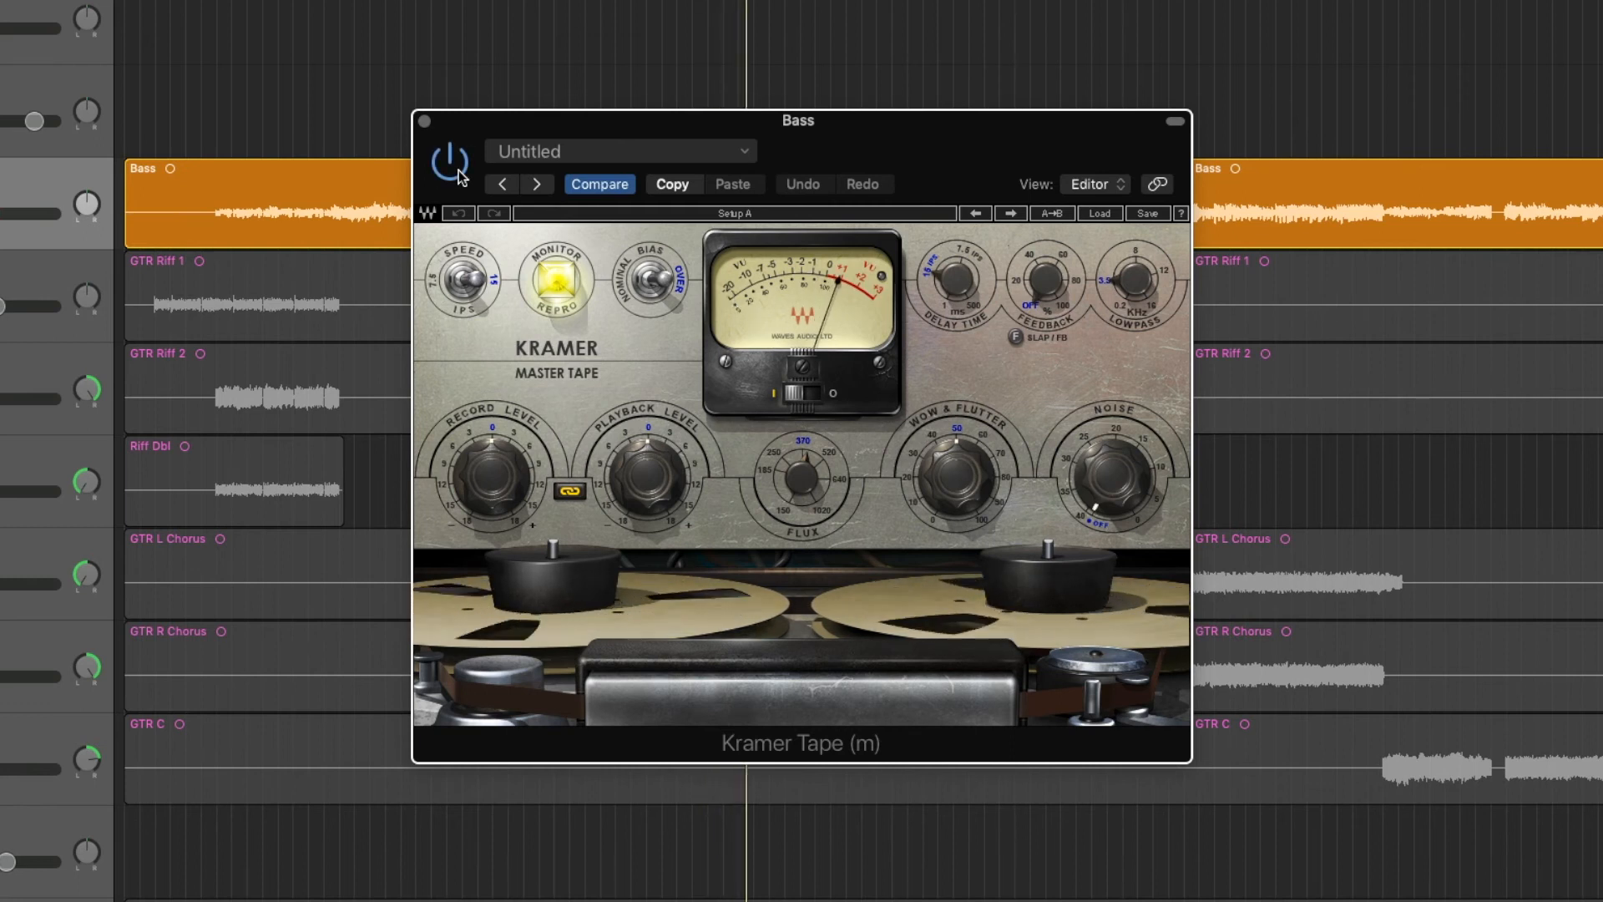
click(459, 172)
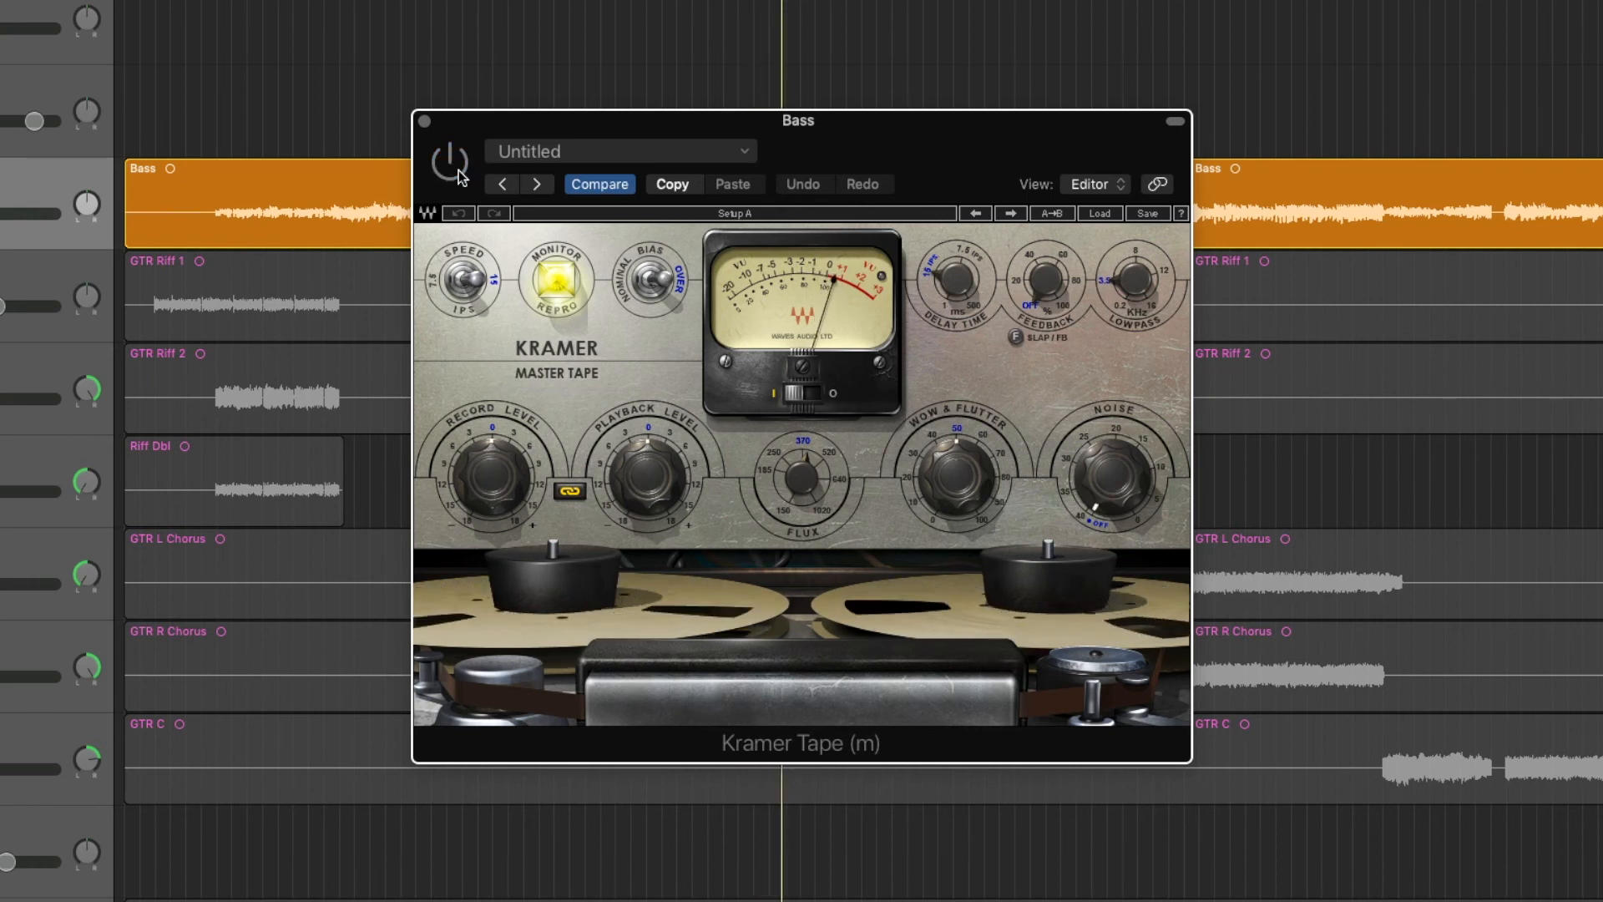
click(457, 171)
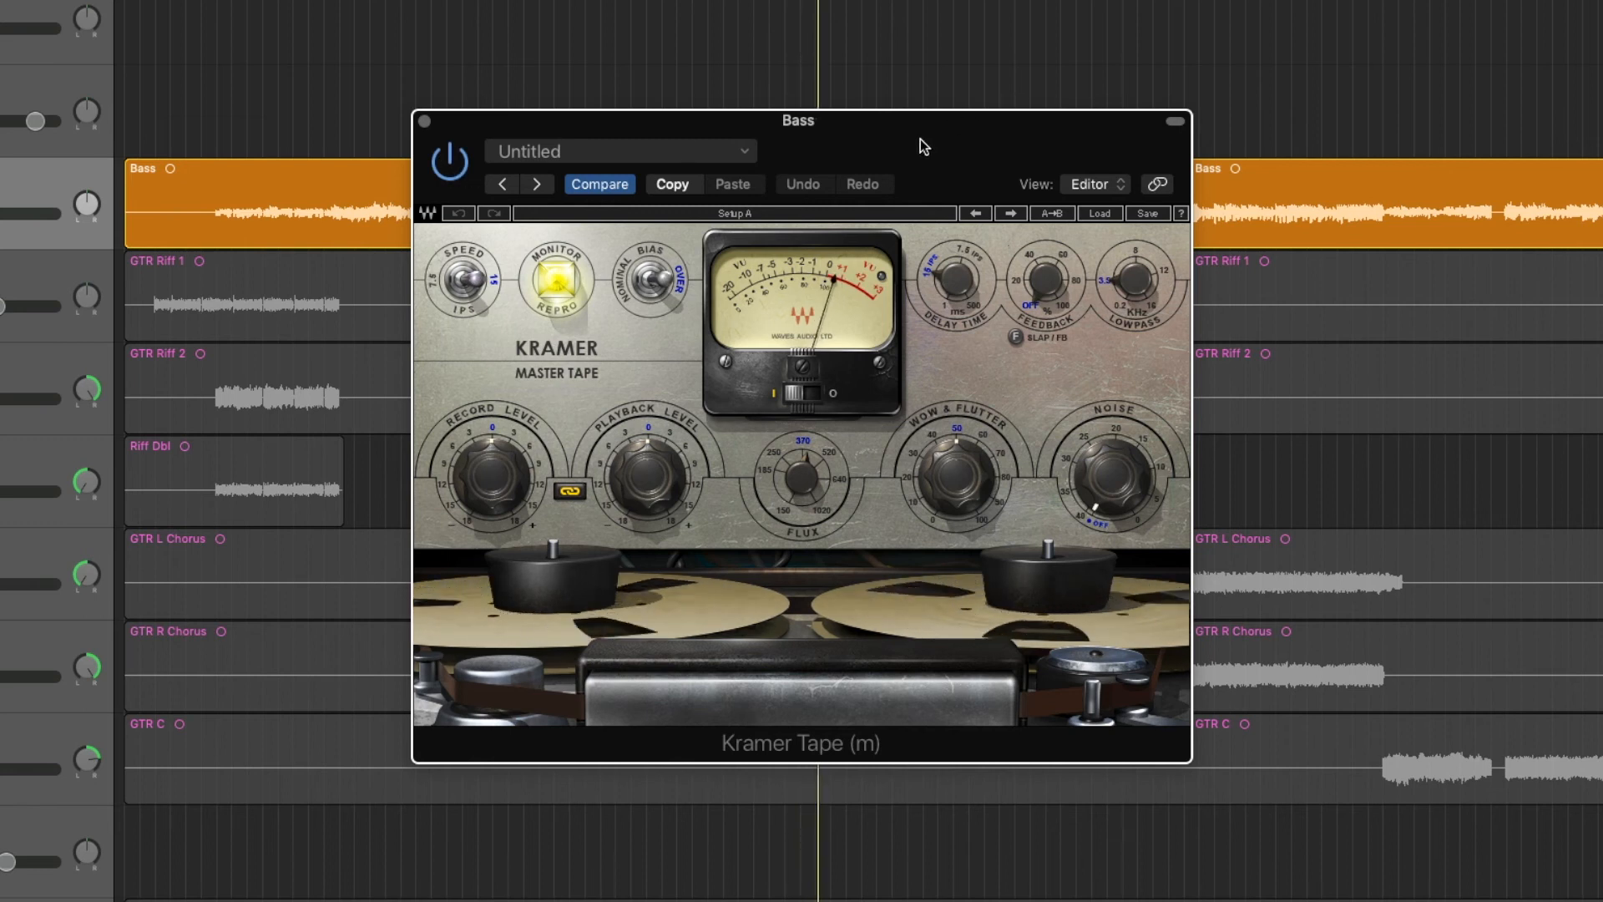
click(456, 171)
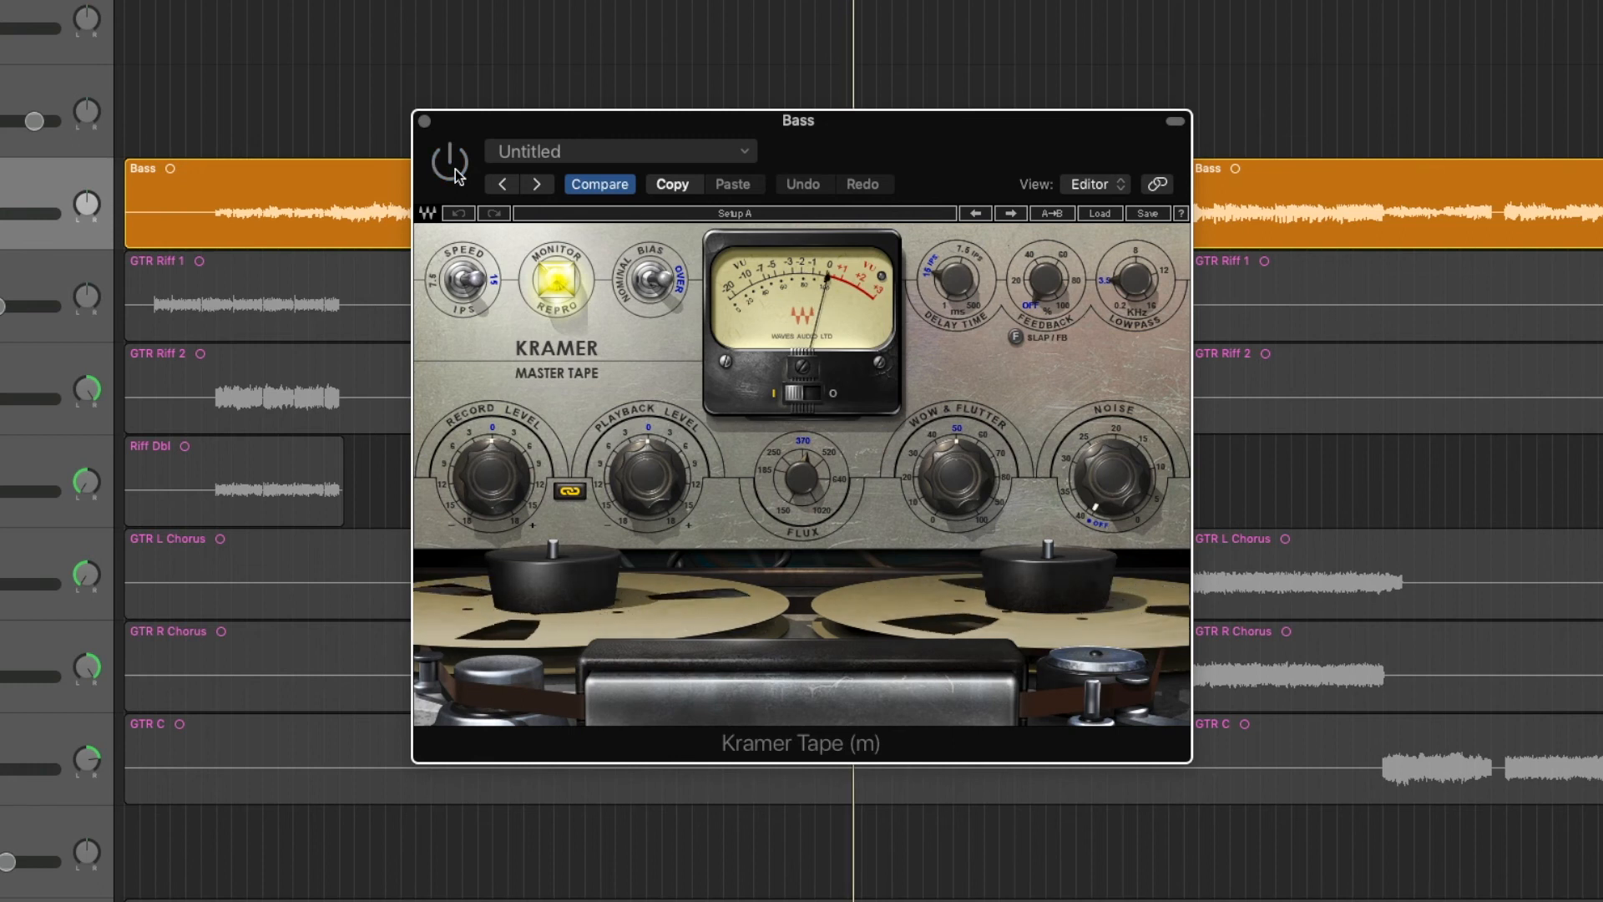
click(456, 172)
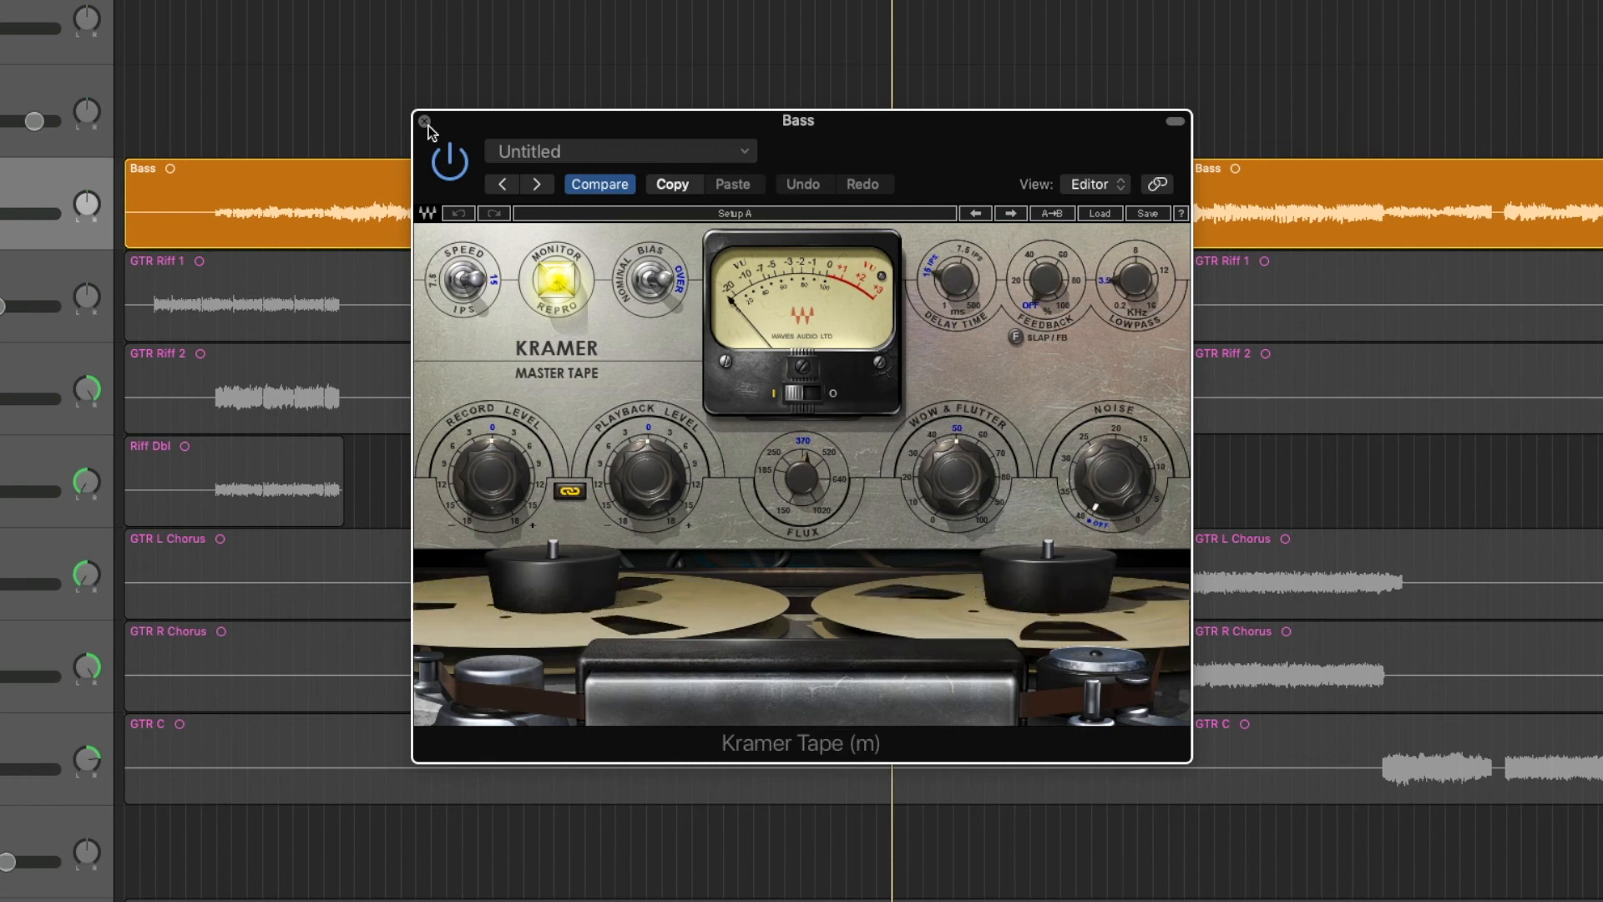
click(426, 123)
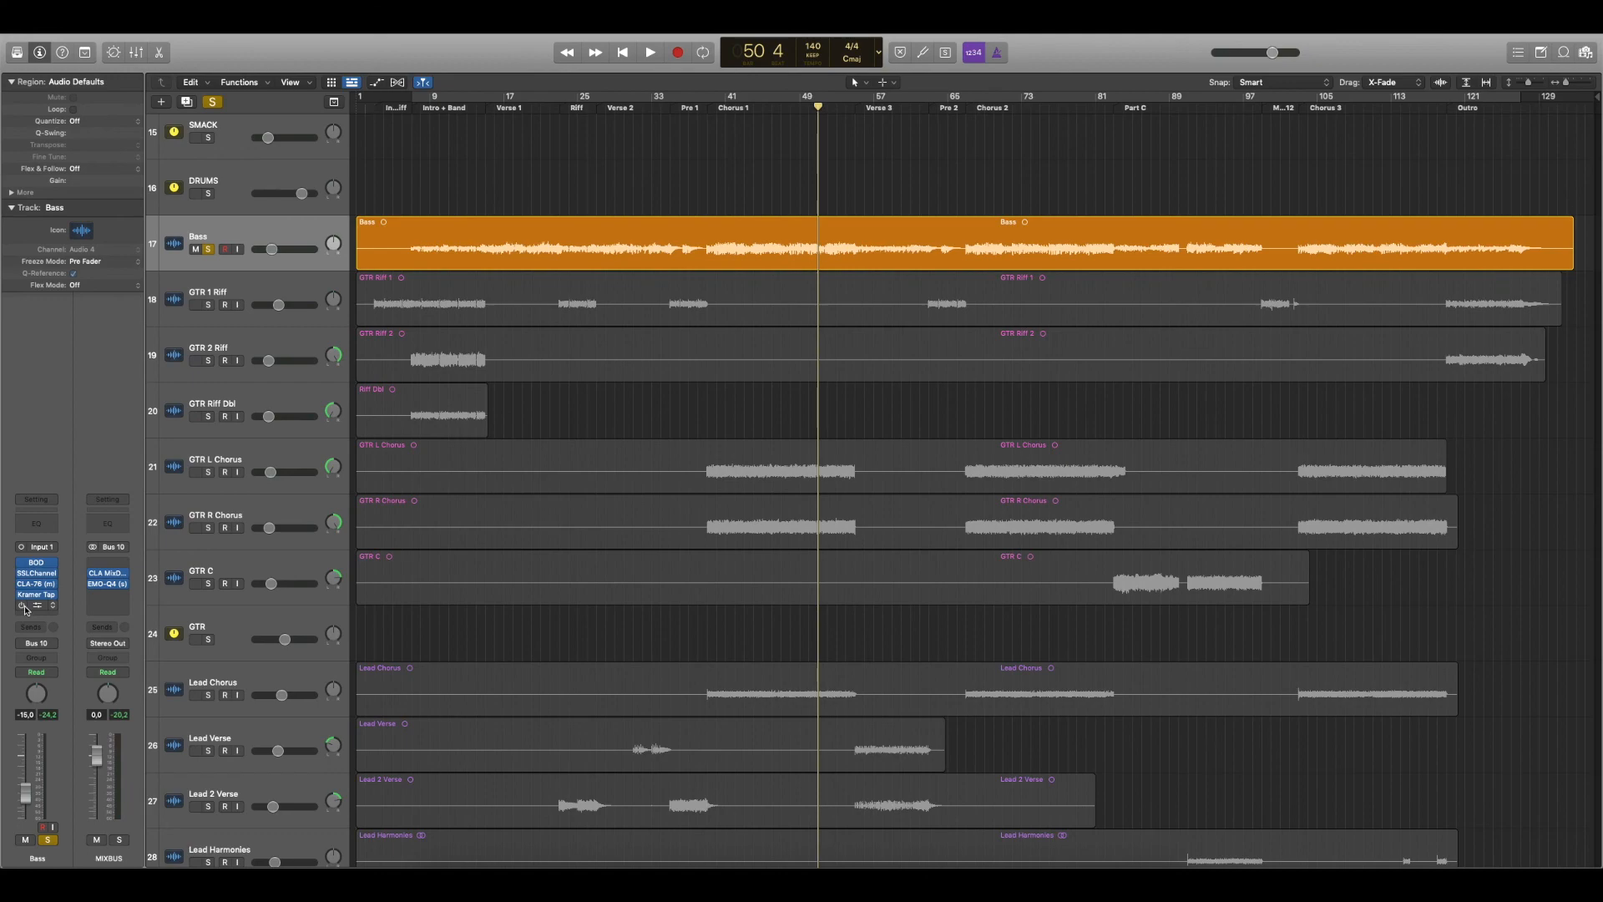
- Open the C4 on the Bass track and briefly activate its second band to view its range before bypassing it again
click(36, 606)
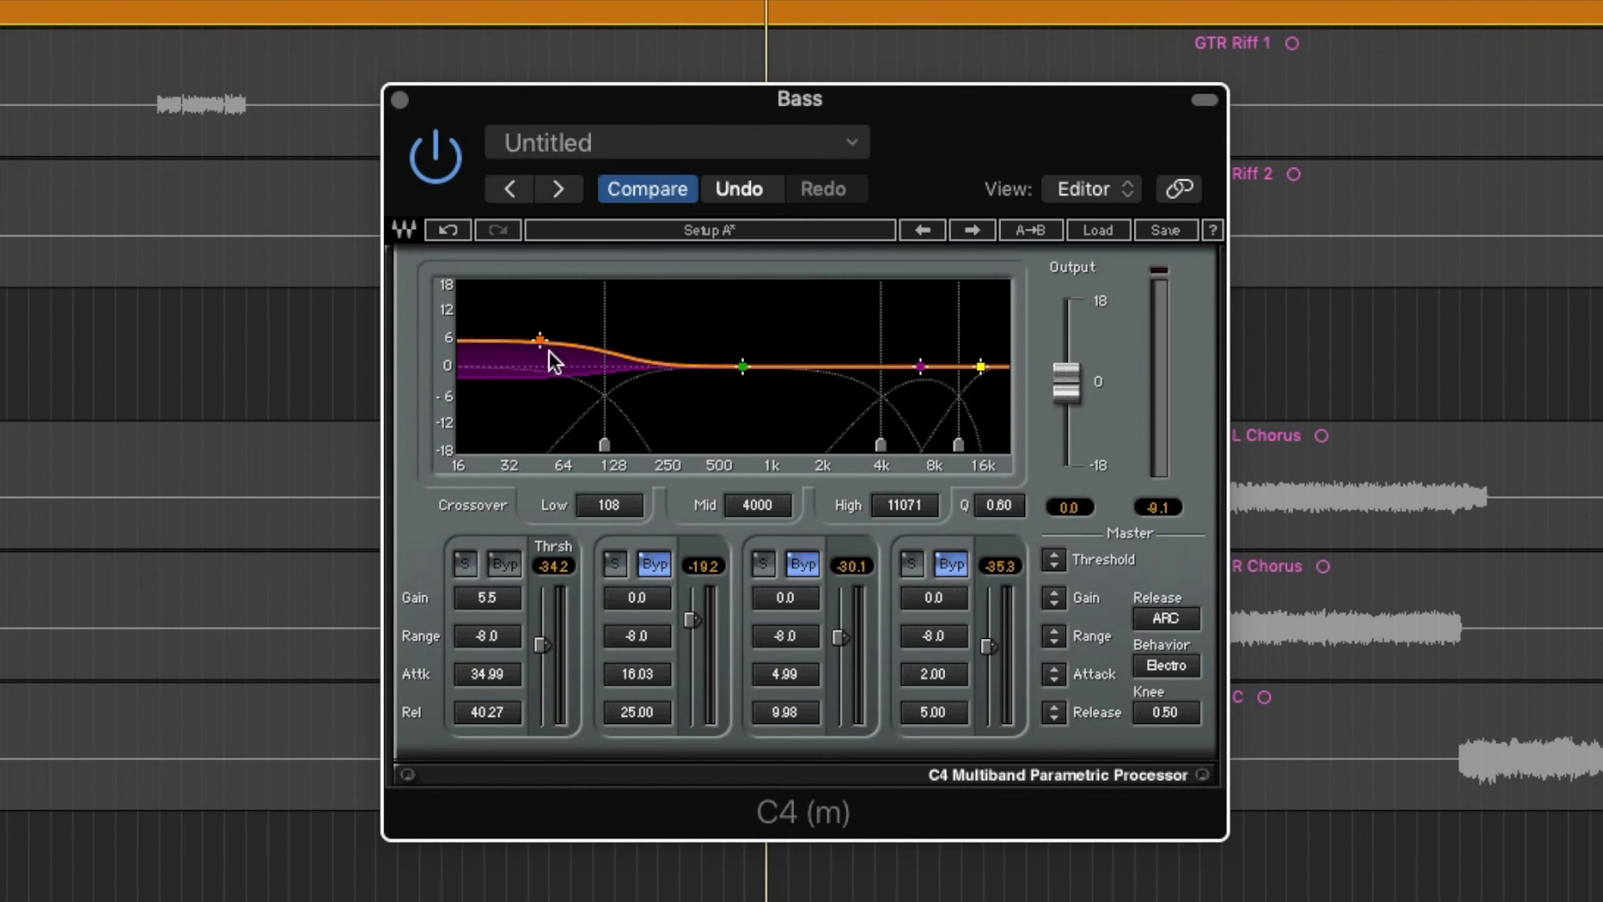
click(655, 563)
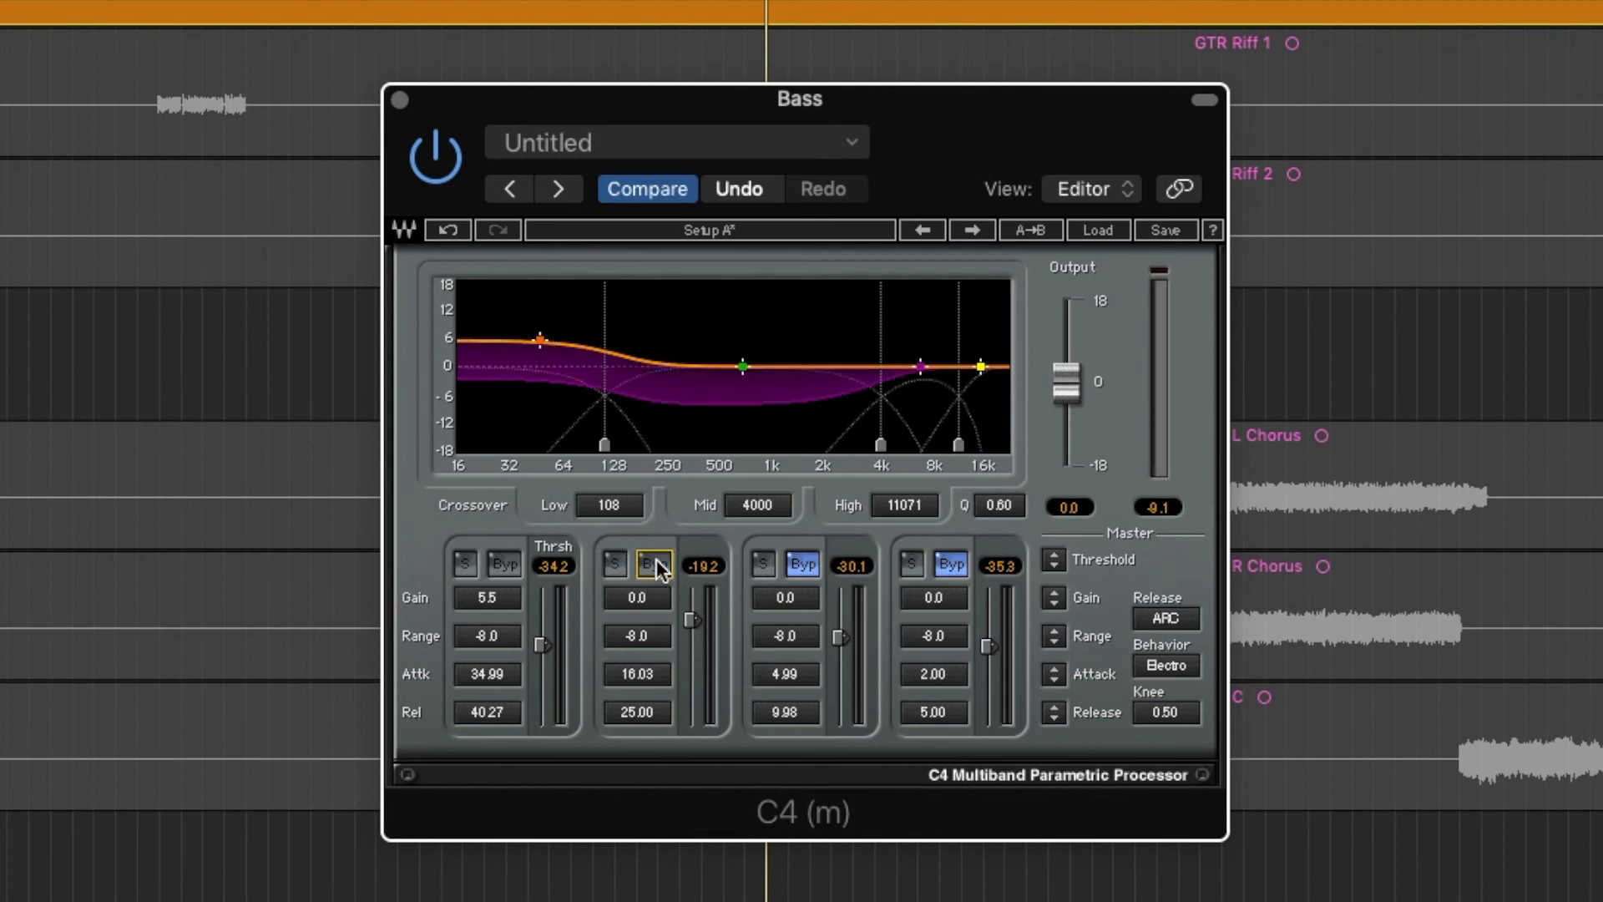
click(655, 565)
- Audition gain changes on the C4's low band during playback, return the gain to 5.5 and close the plug-in window
drag(479, 605, 479, 567)
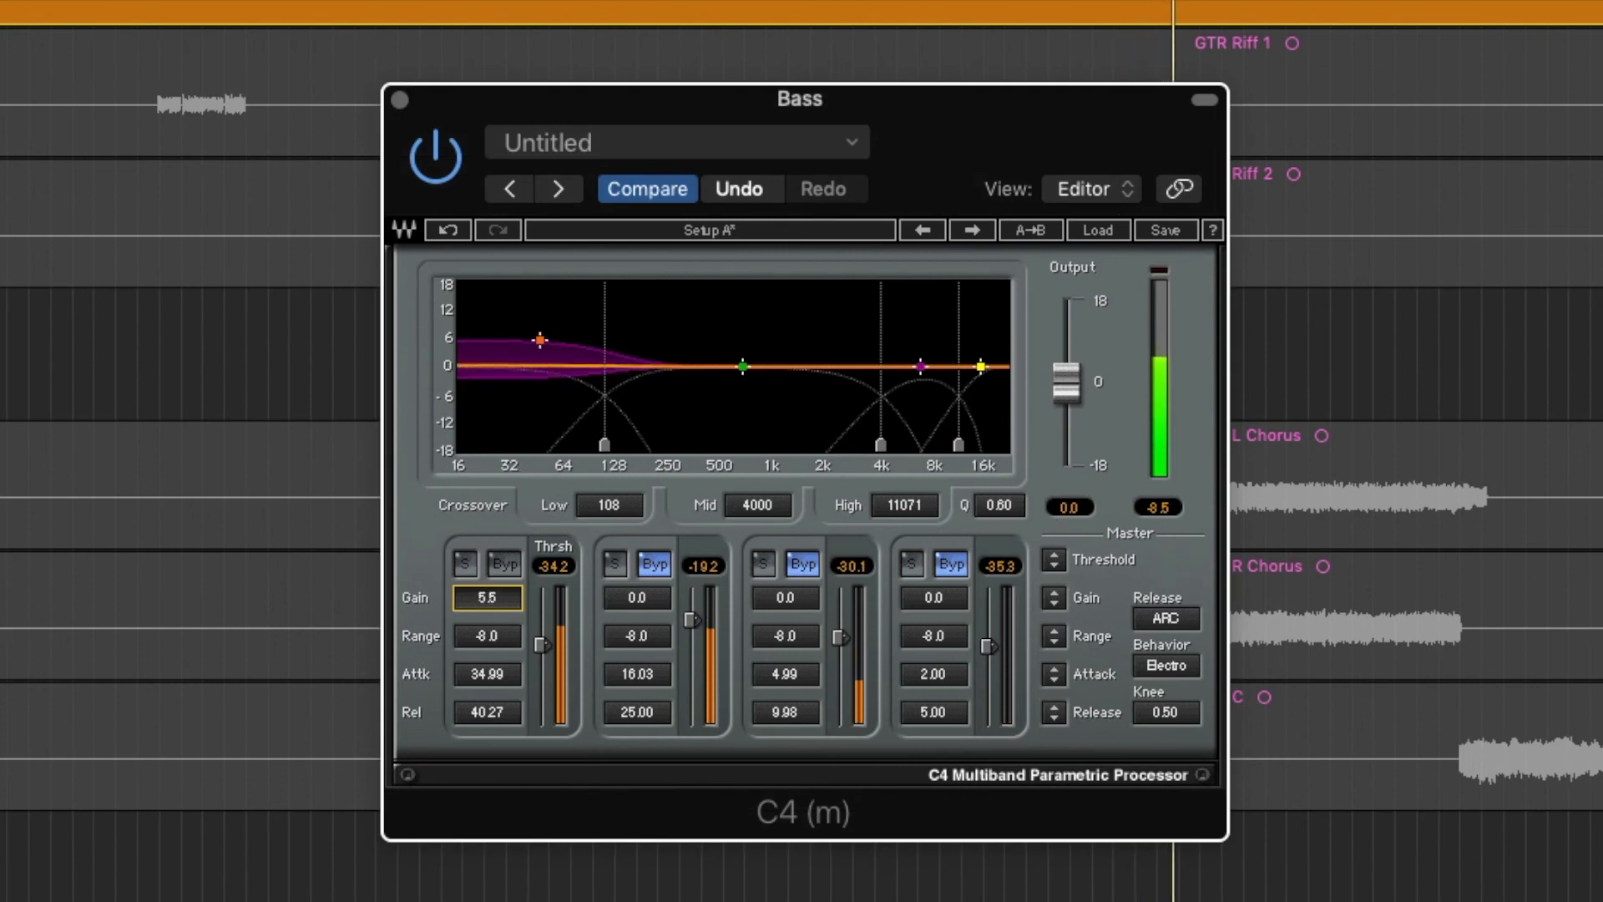
mouse_move(480, 599)
mouse_down()
mouse_move(479, 512)
mouse_move(480, 617)
mouse_move(494, 605)
mouse_up()
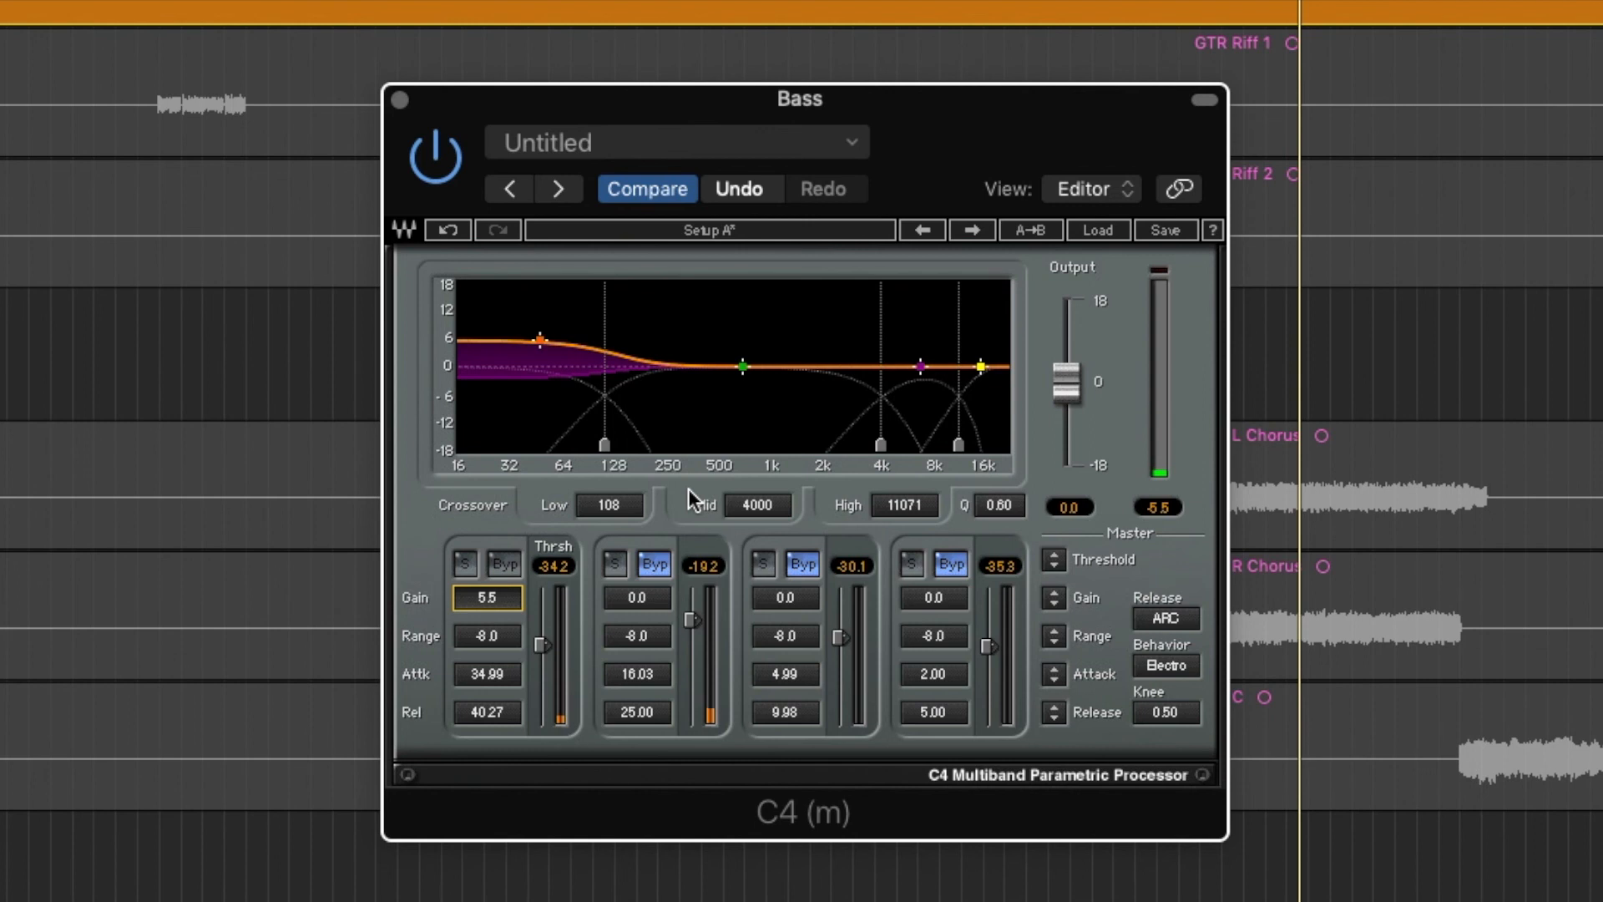
click(400, 99)
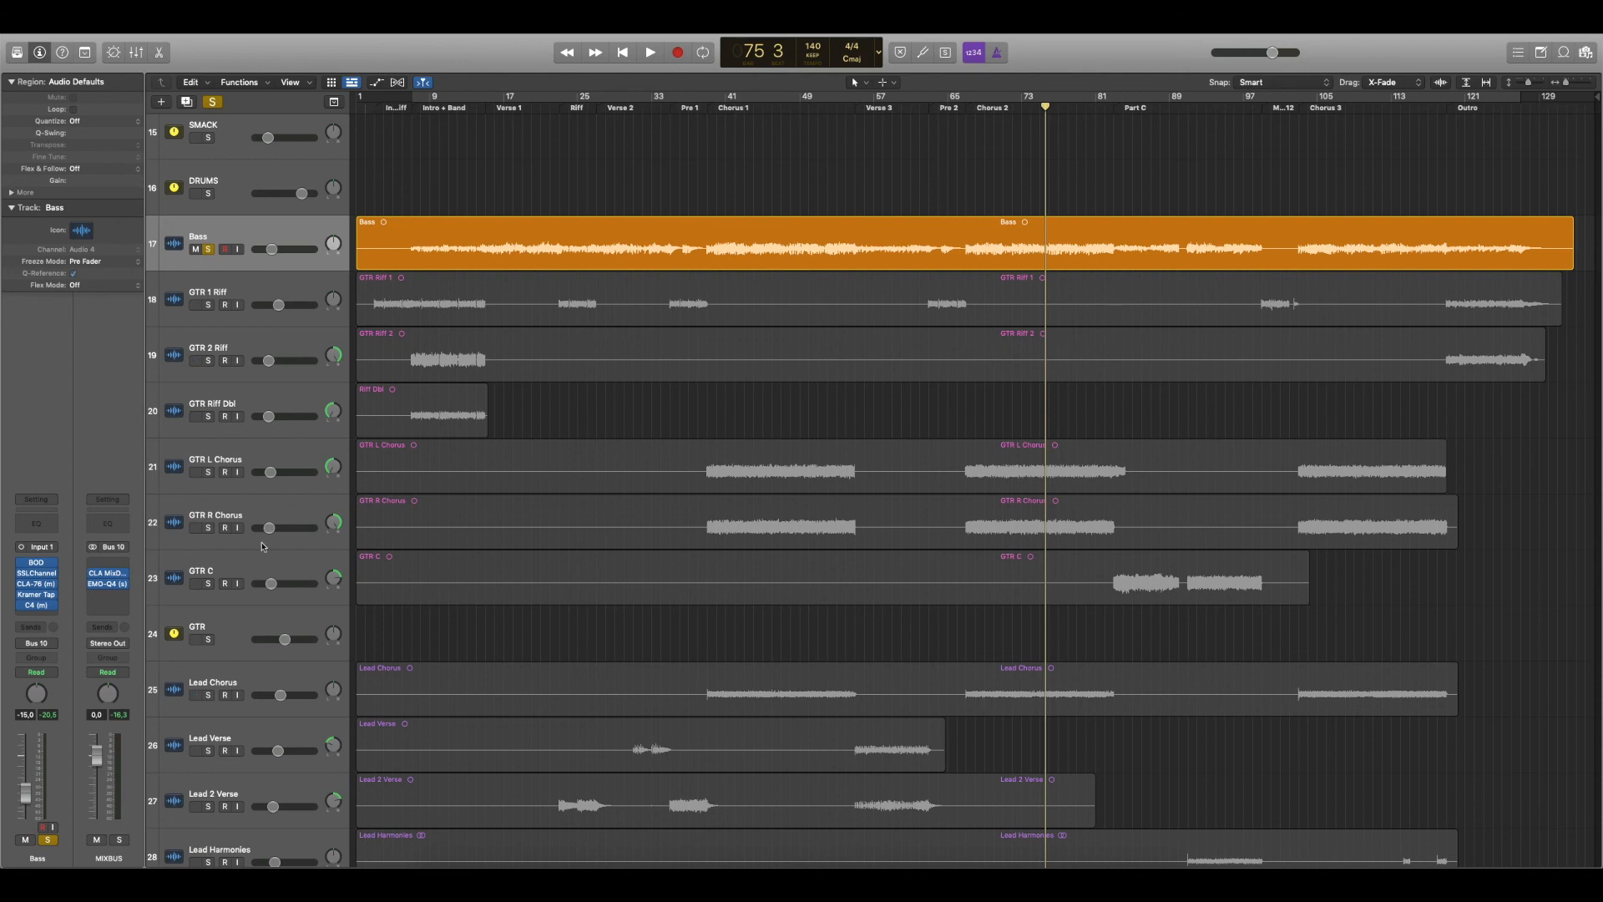
- Insert the Waves L1 limiter (m) after the C4 on the Bass track and turn on Auto Release
click(52, 618)
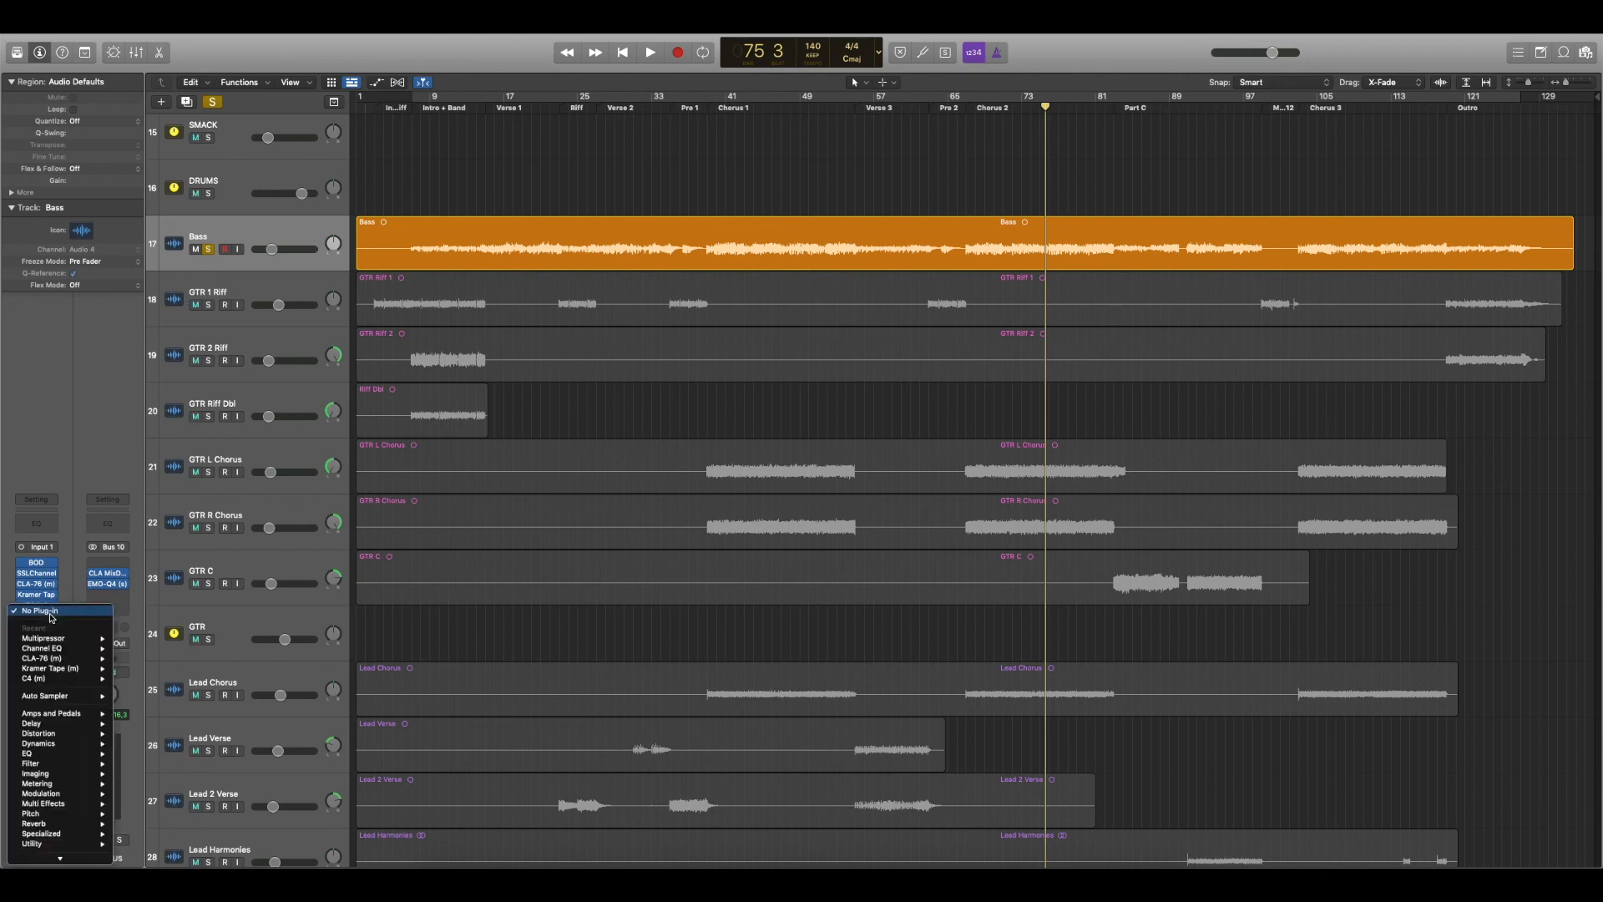
mouse_move(50, 858)
mouse_move(167, 858)
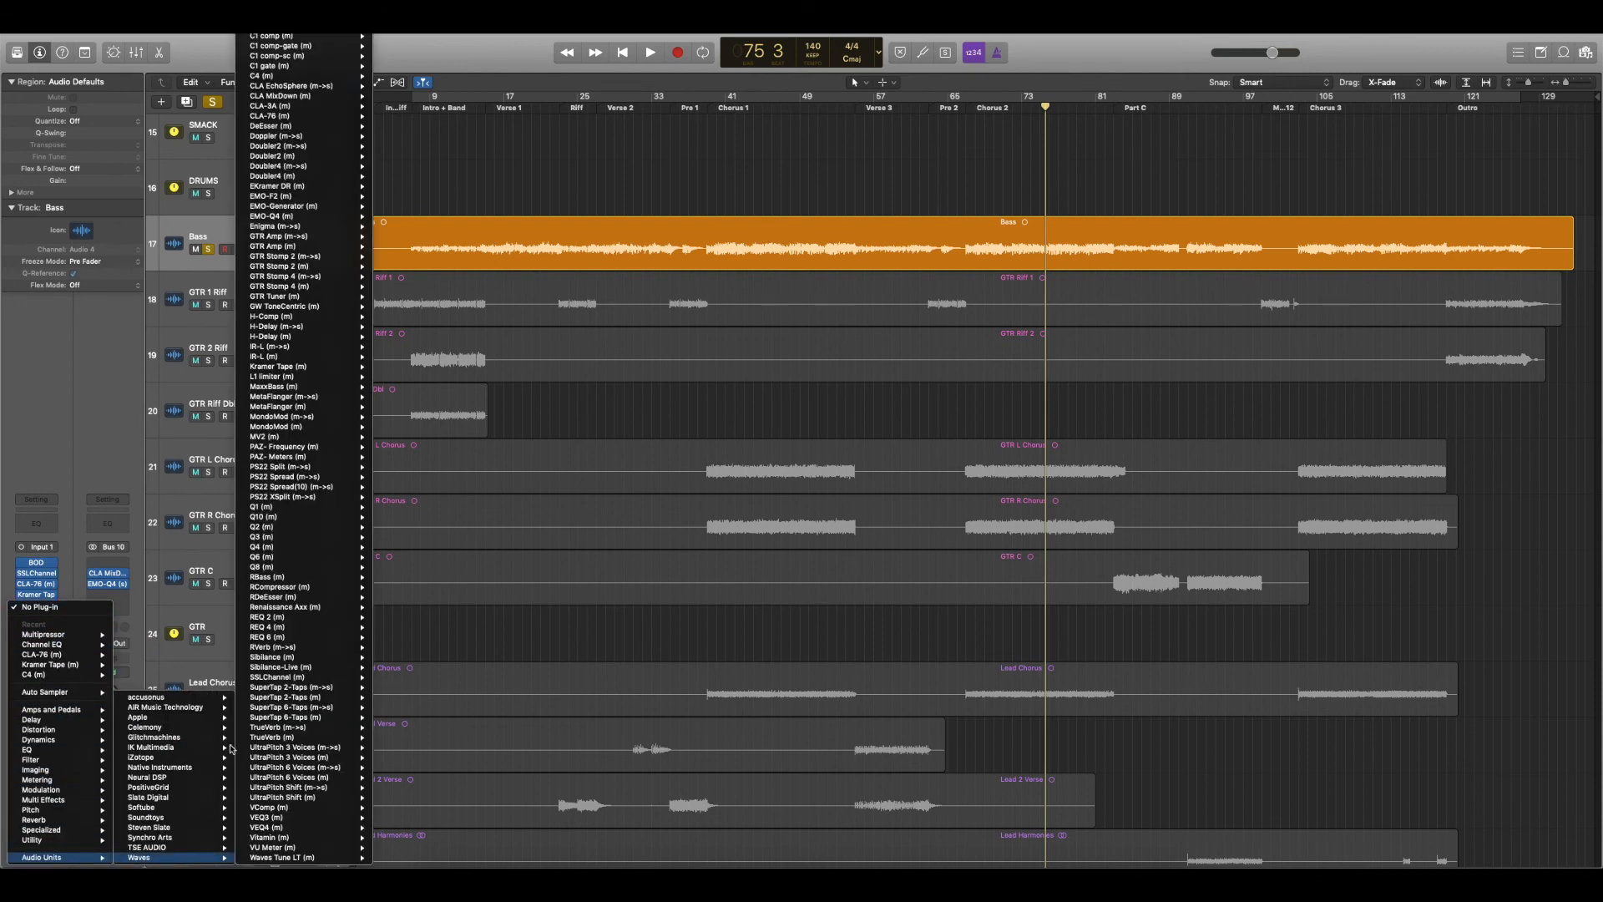
click(276, 376)
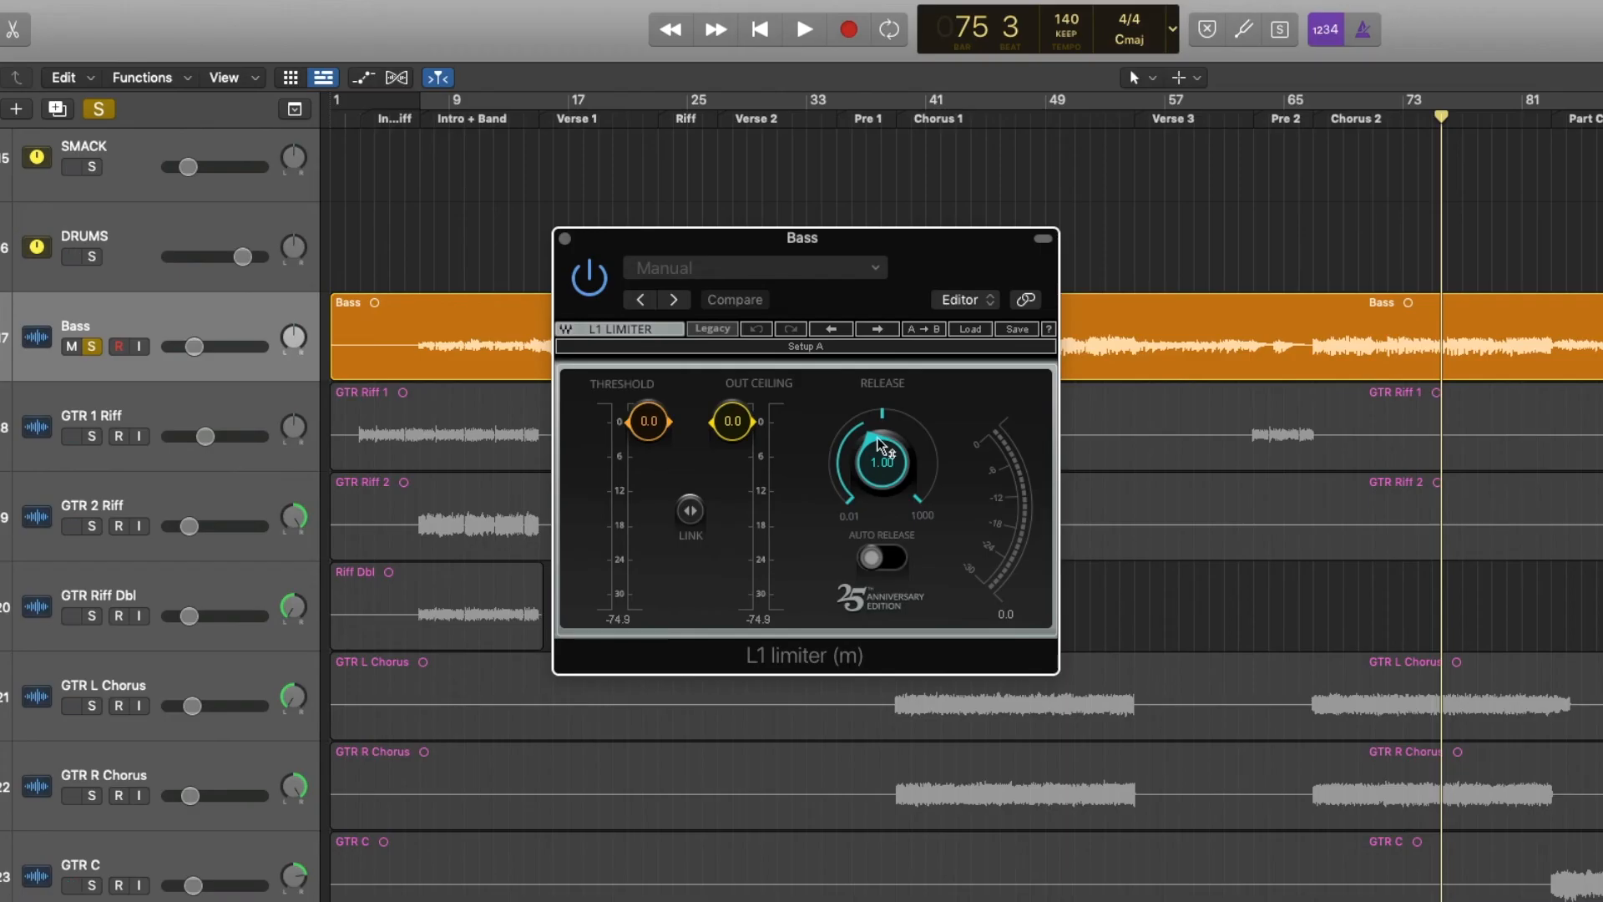
click(868, 556)
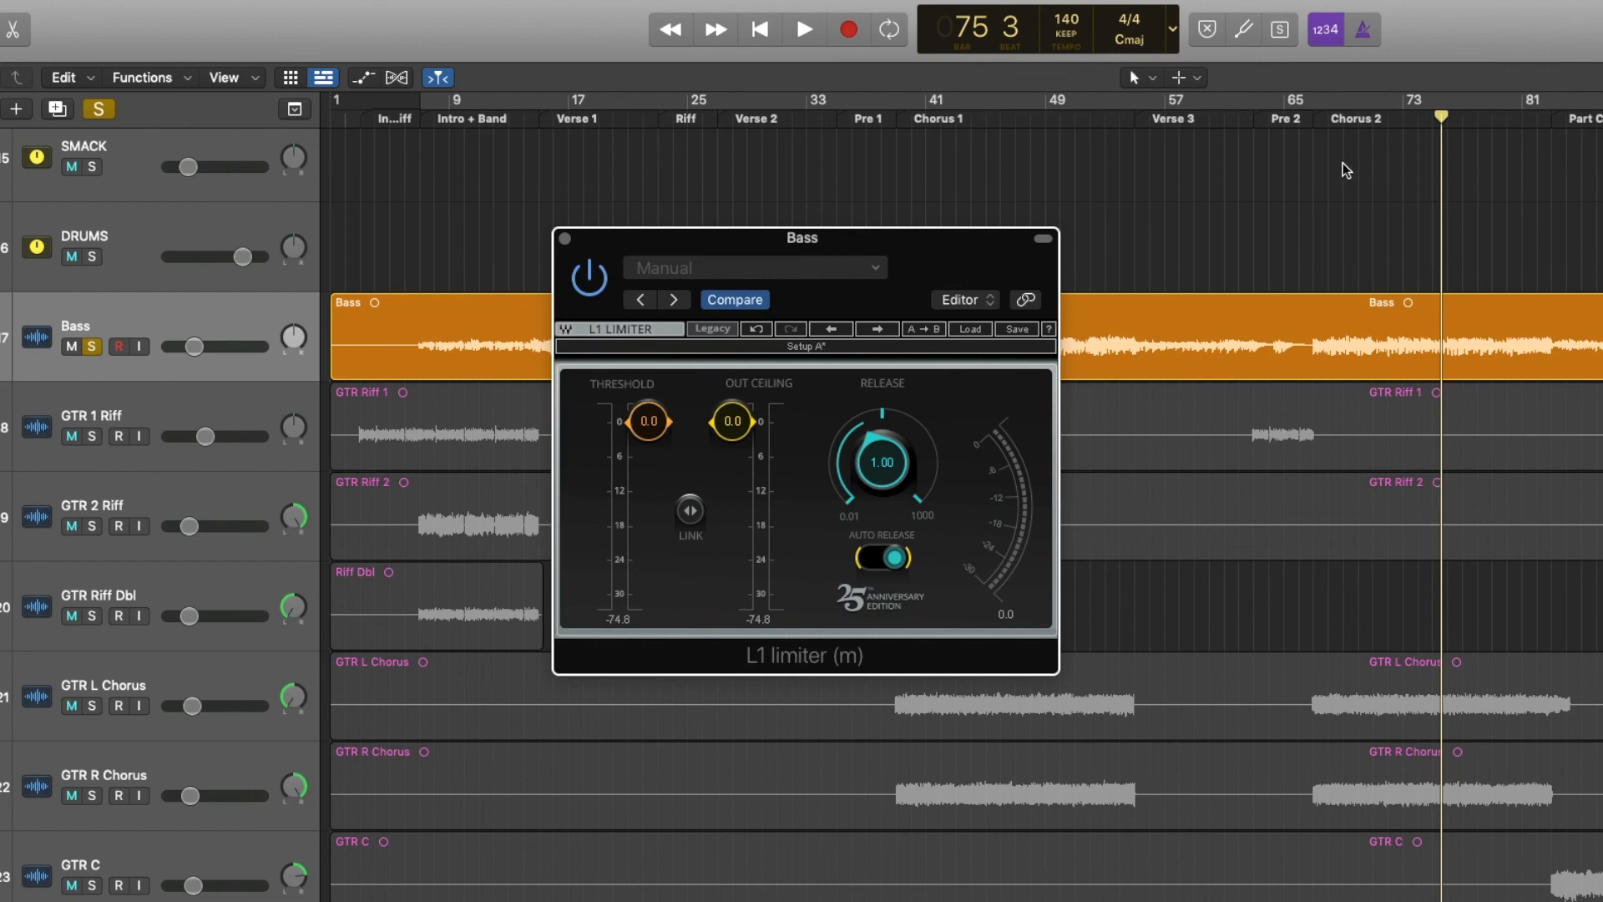
- Play from the start of Chorus 2 at bar 67 and lower the L1's linked threshold and out ceiling to -12.8
click(1314, 124)
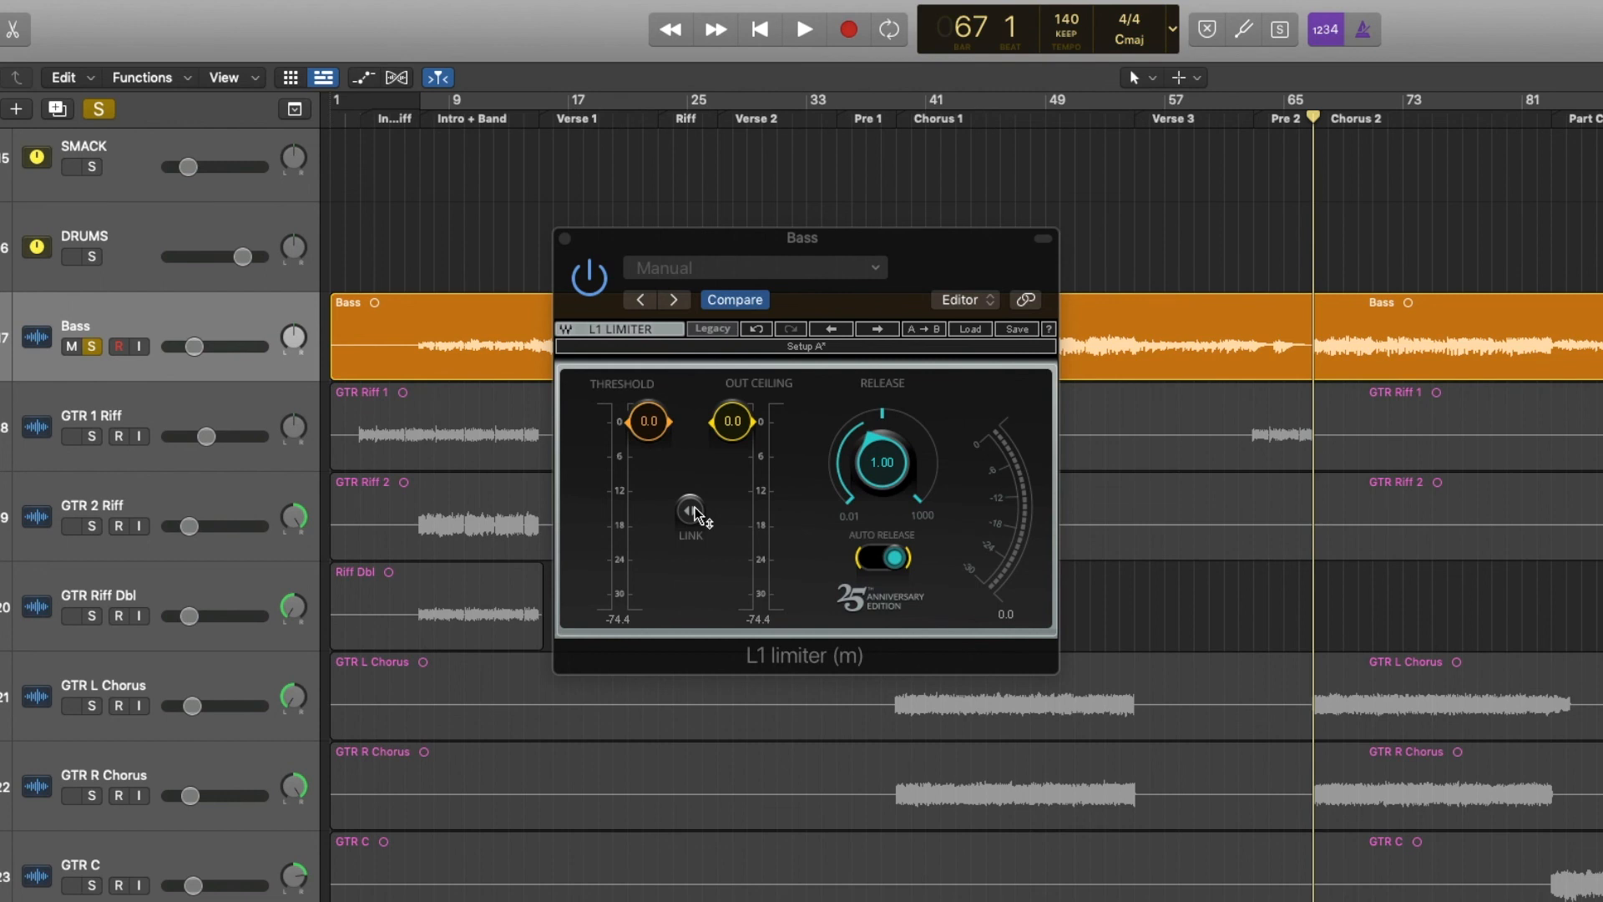
key(space)
drag(691, 510, 691, 576)
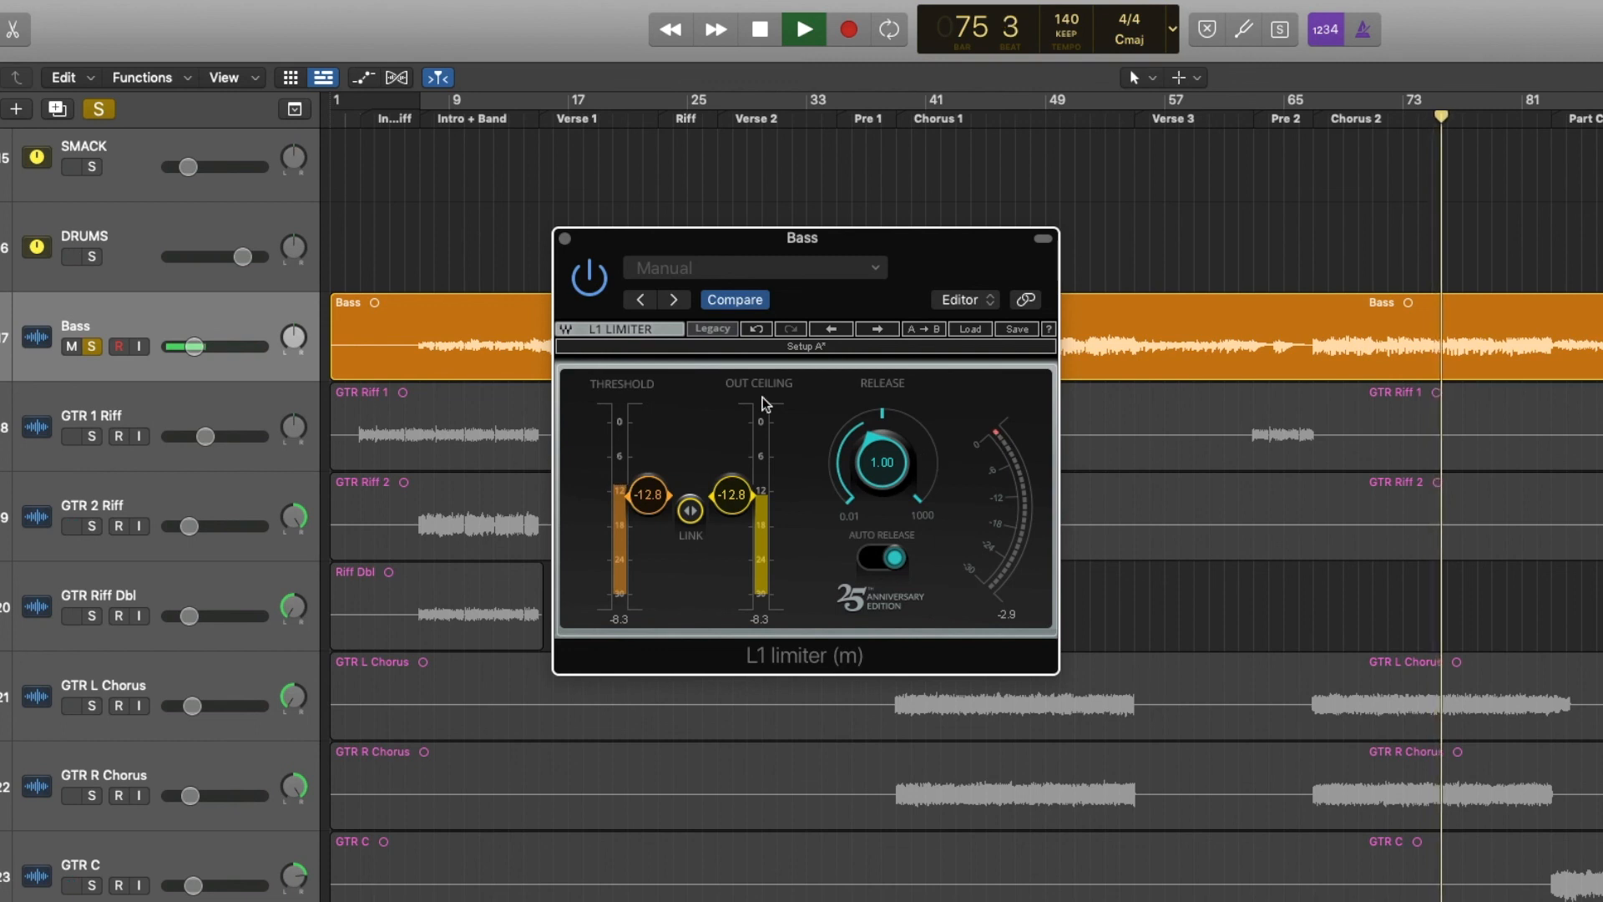
- Compare the bass with the L1 limiter bypassed and active, leave it on and move its window clear of the Bass waveform
click(599, 287)
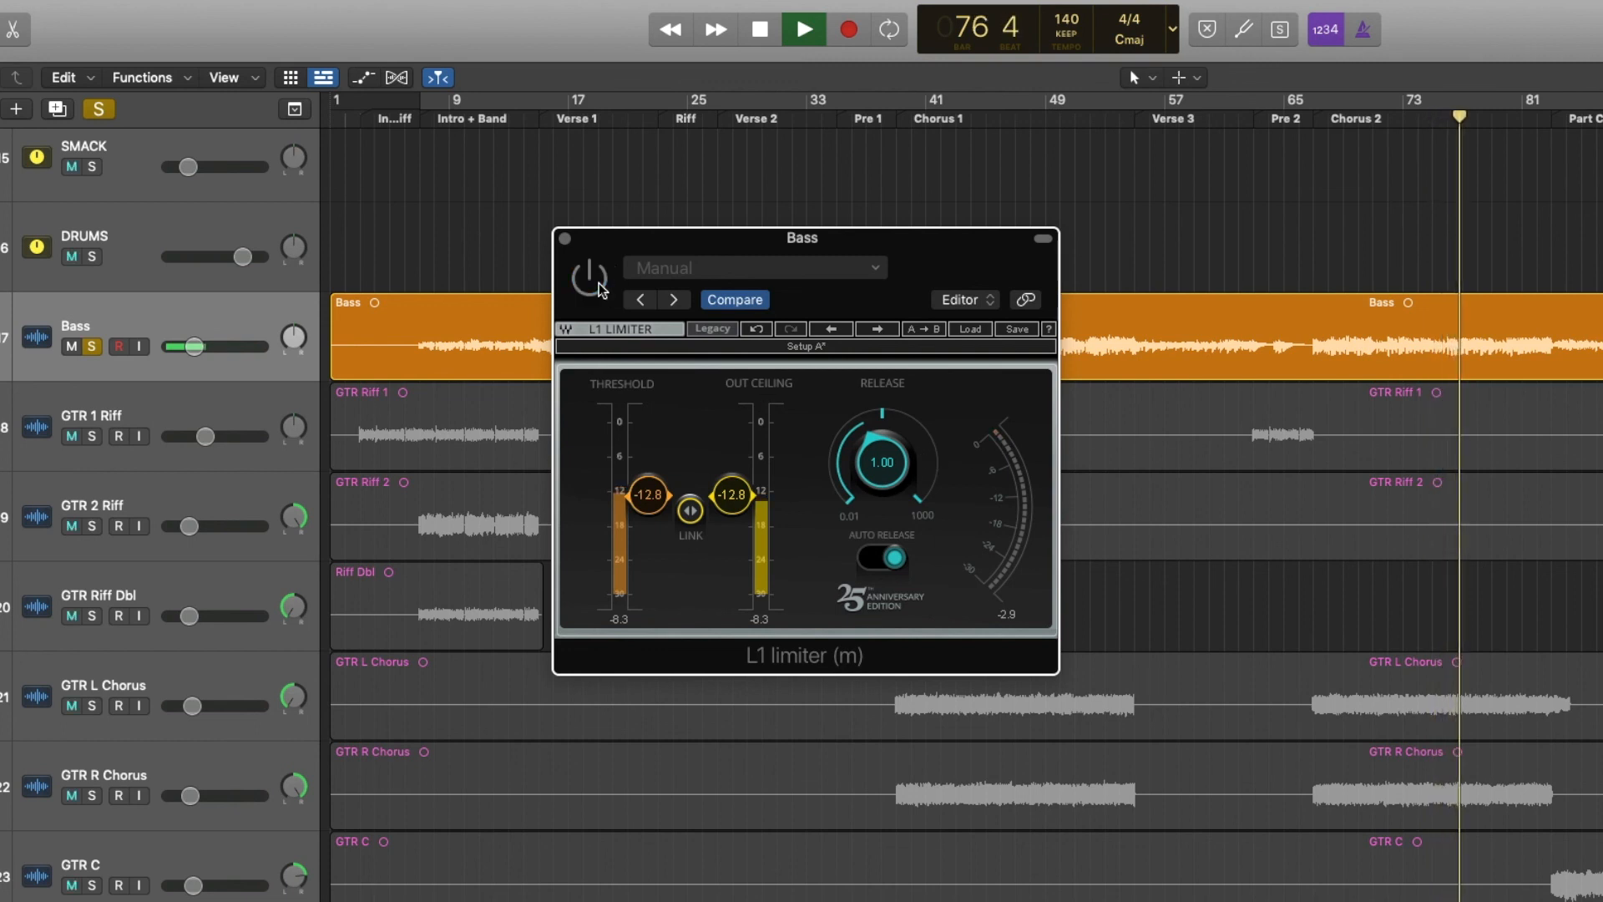
click(599, 286)
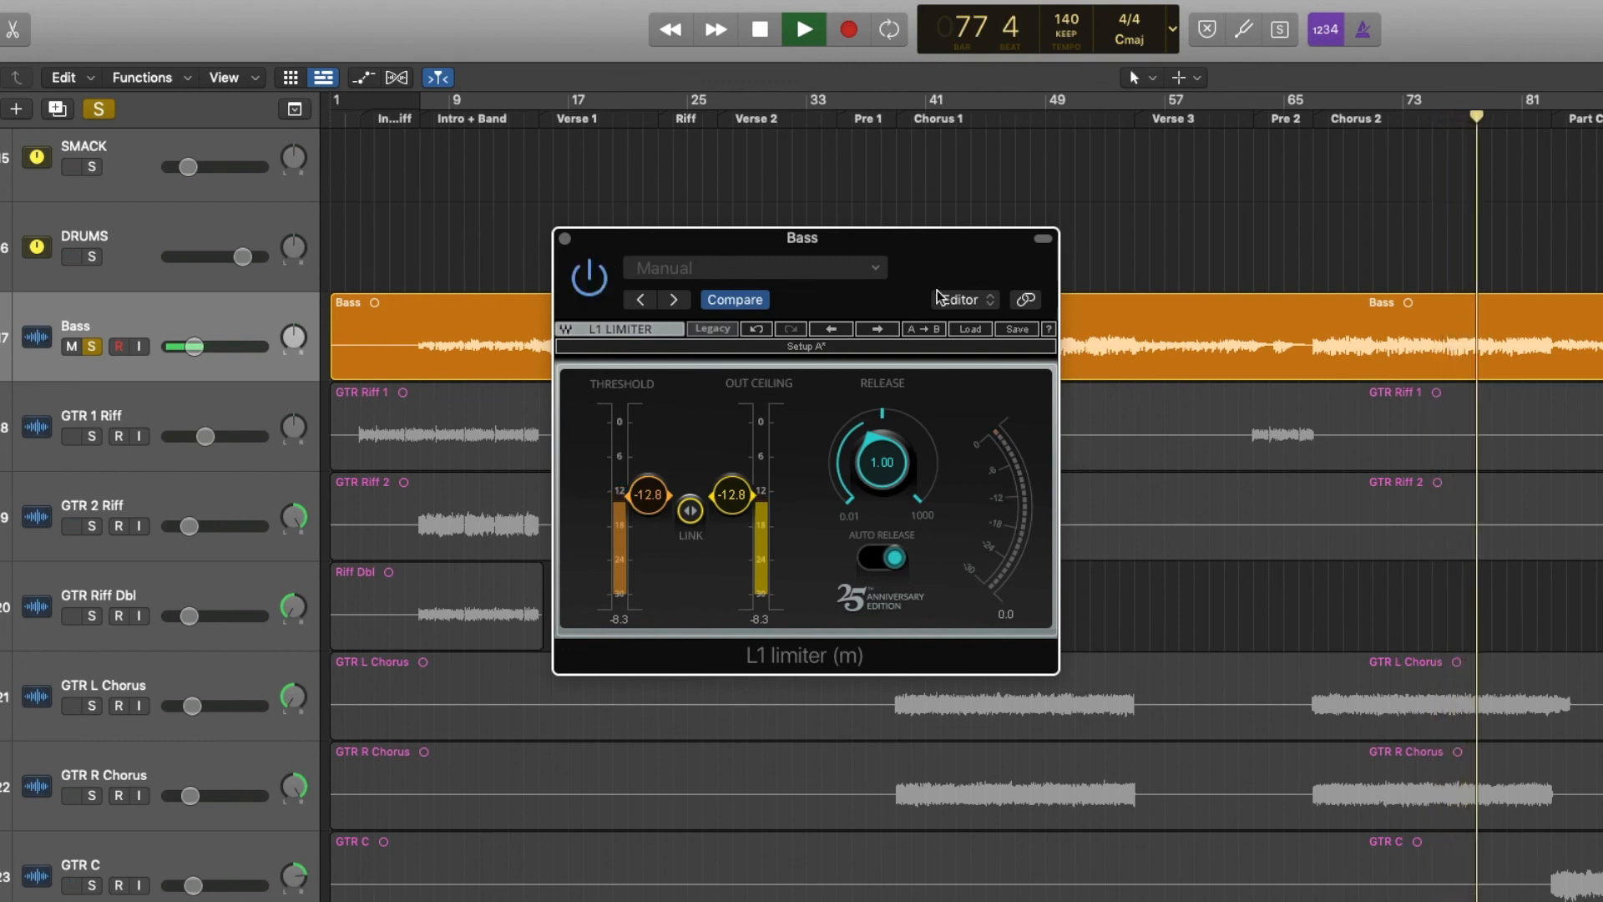
drag(882, 248, 1178, 342)
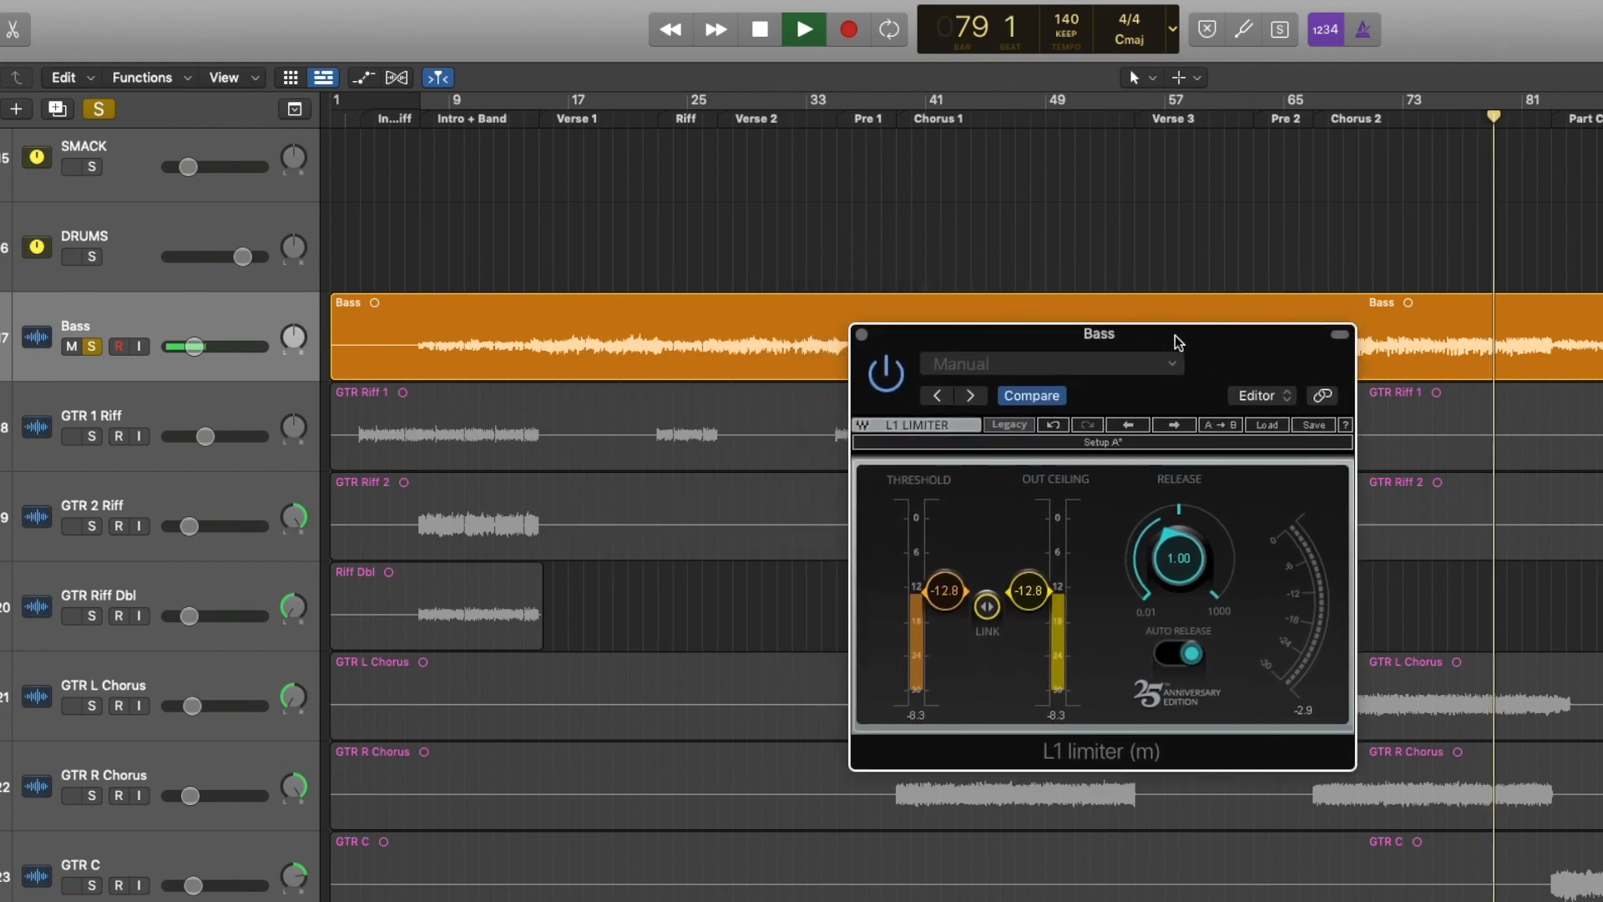